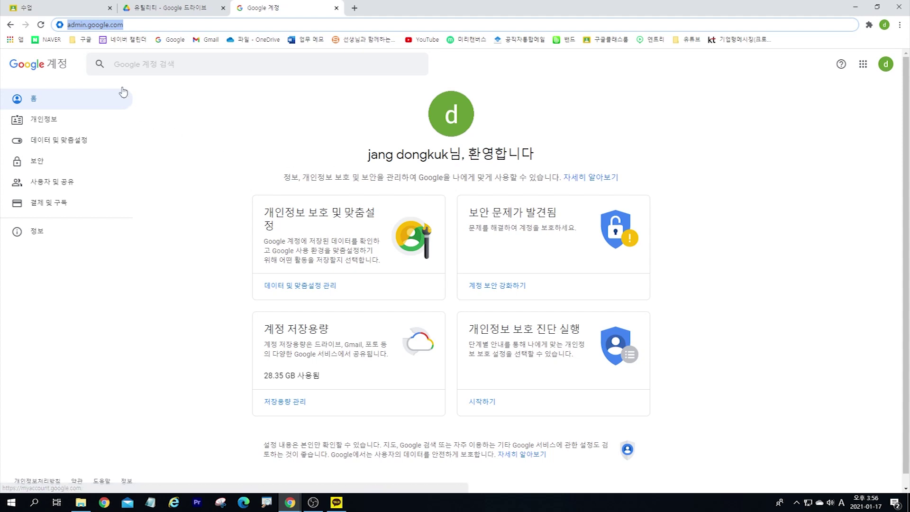
Step: Enter admin.google.com in the browser address bar, showing it enlarged with the Magnifier
click(86, 25)
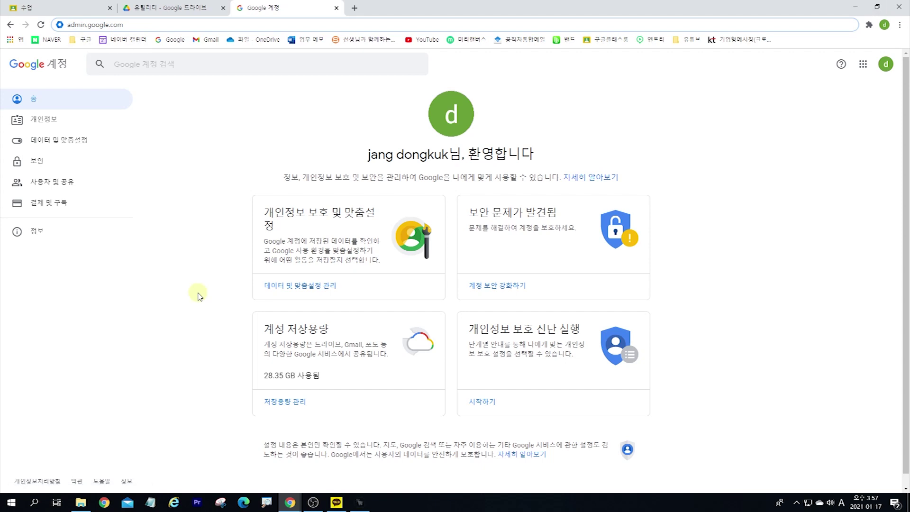
click(265, 500)
key(ctrl+1)
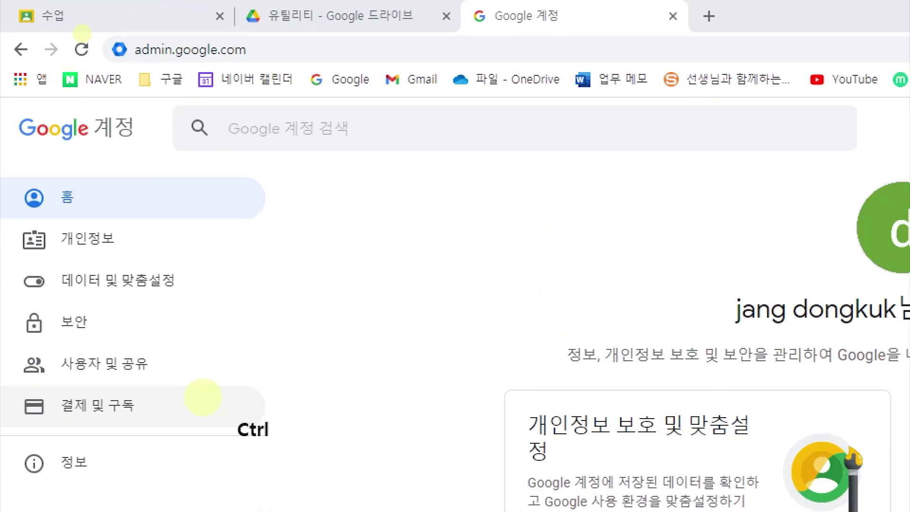
scroll(82, 35, up, 1)
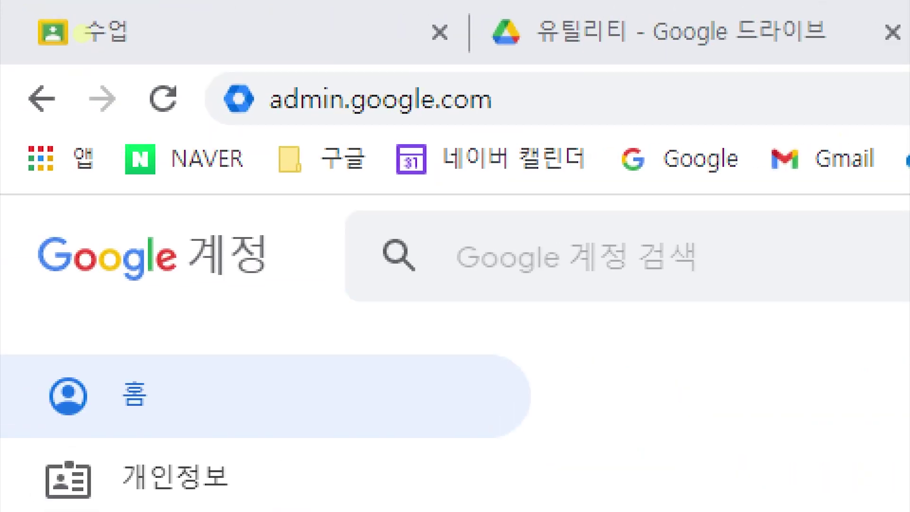
key(Escape)
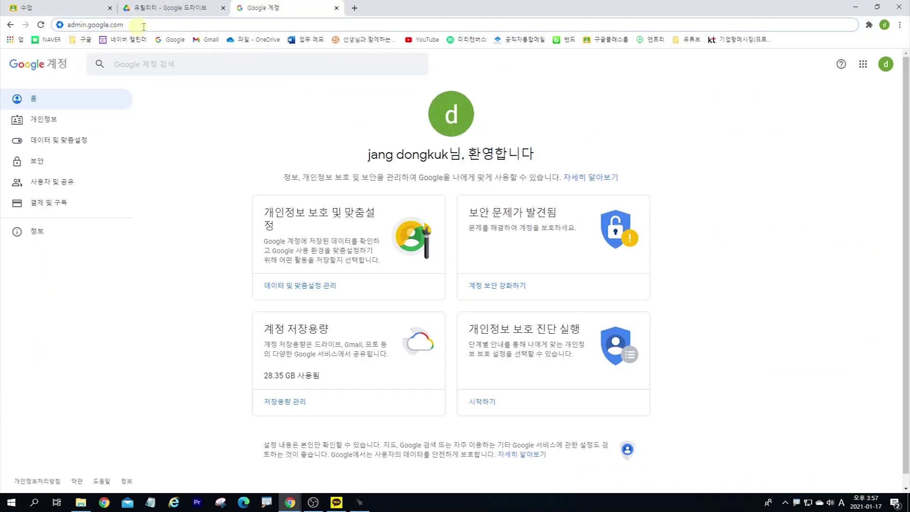
key(Return)
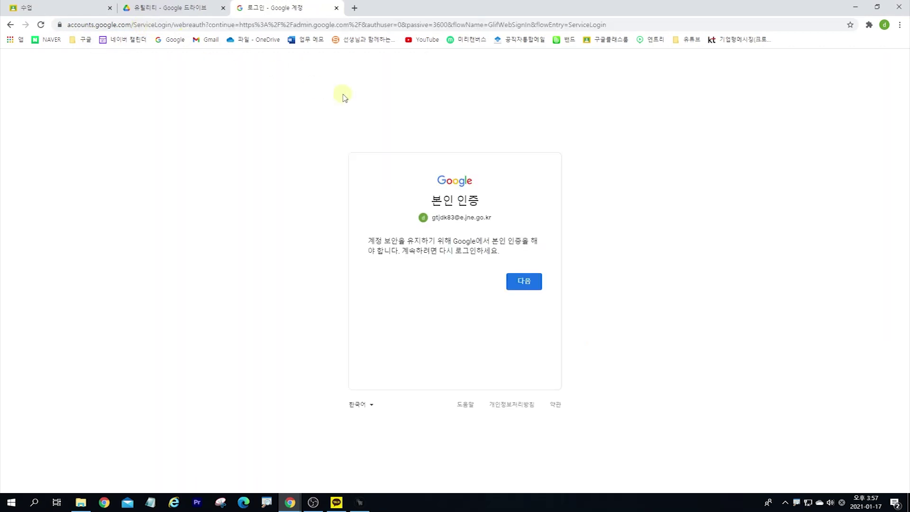
Step: Continue past the verification card and choose 다른 계정 사용 in the account chooser
click(524, 282)
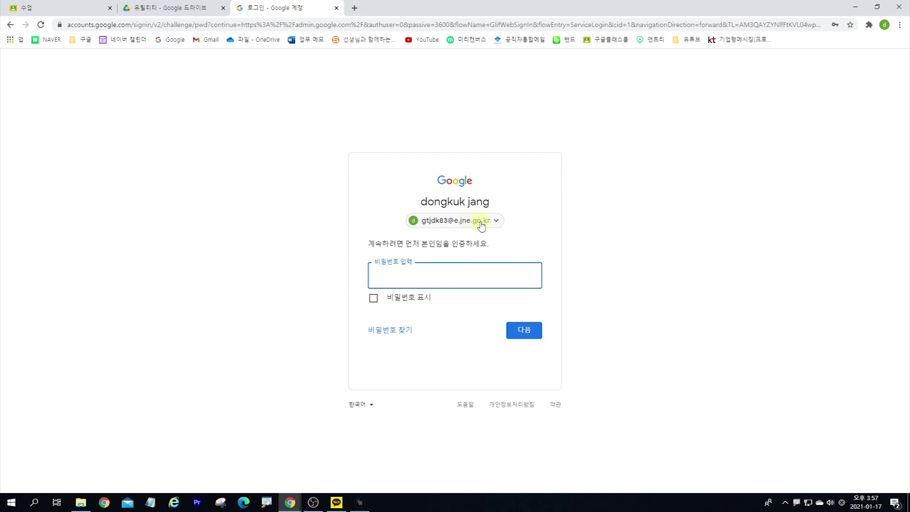
click(482, 225)
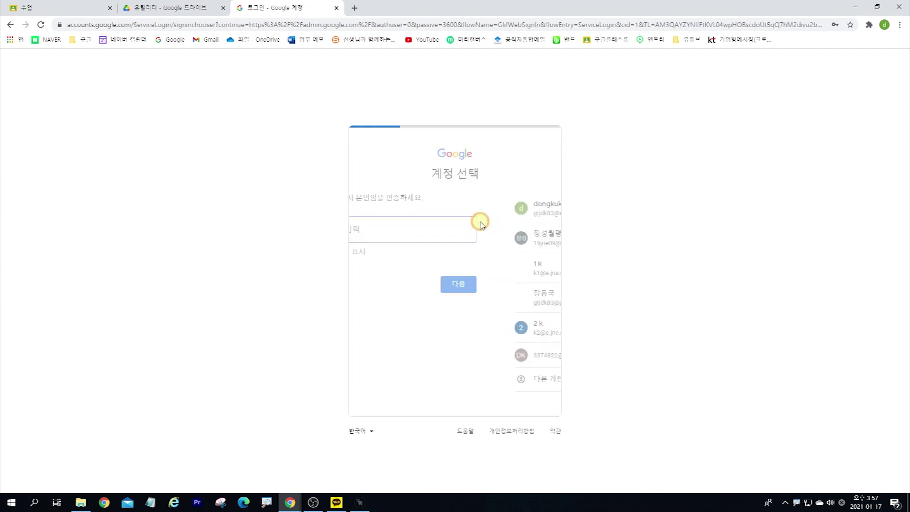
click(417, 378)
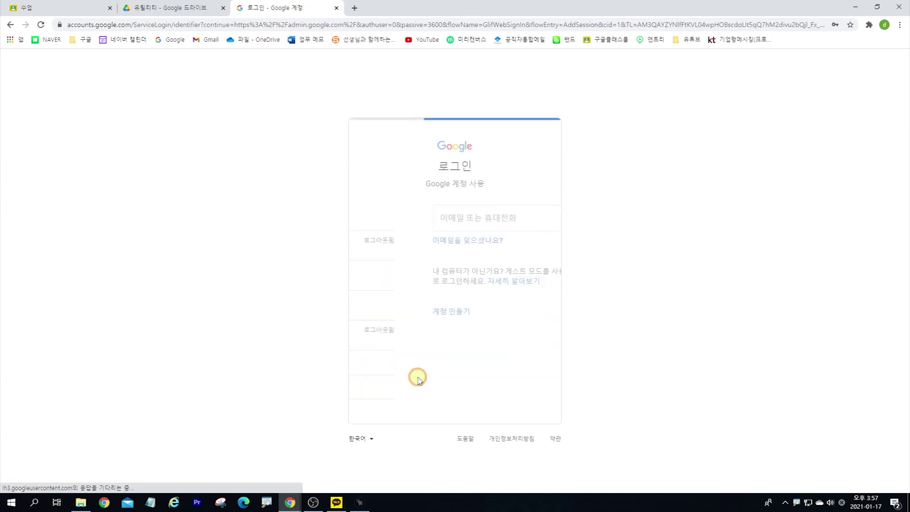
key(alt+Tab)
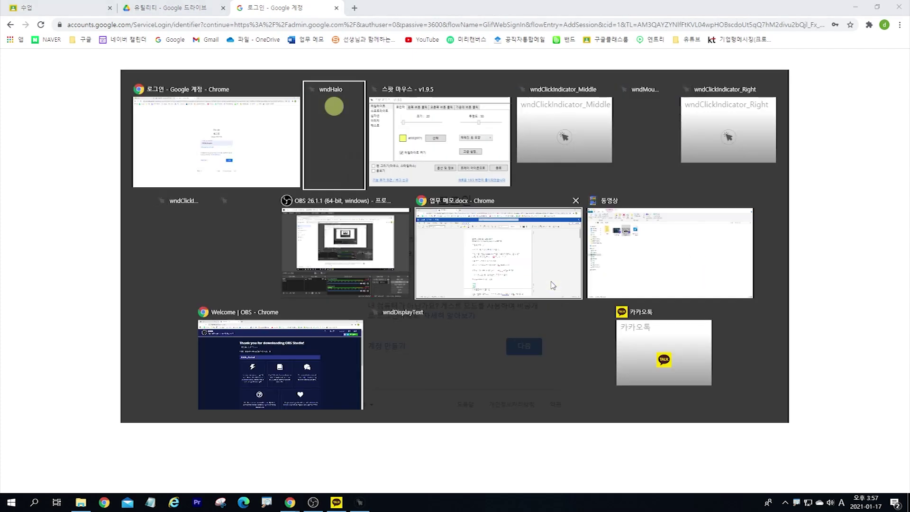
key(alt+Tab)
key(Tab)
key(Tab)
key(Tab)
key(Tab)
key(Tab)
key(Tab)
key(Tab)
key(Escape)
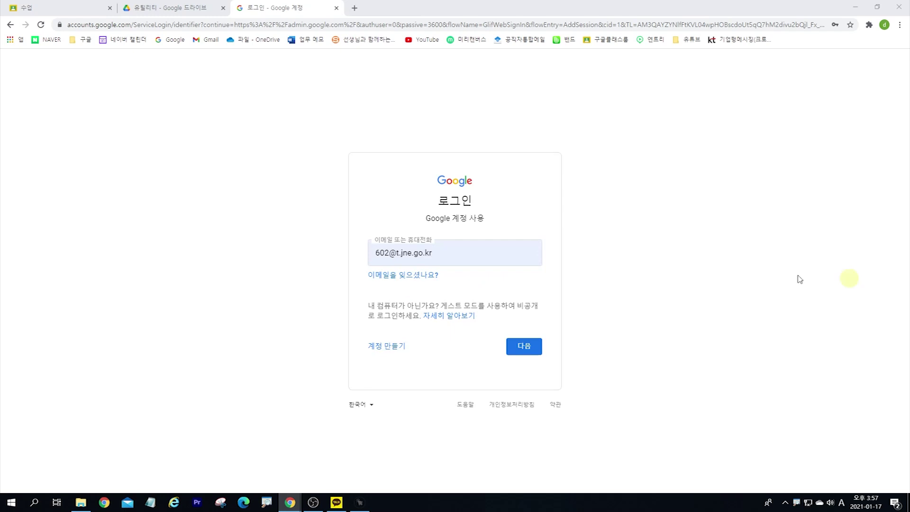
Step: Paste the other admin account's e-mail into the sign-in field and submit it
click(463, 253)
key(ctrl+a)
key(ctrl+v)
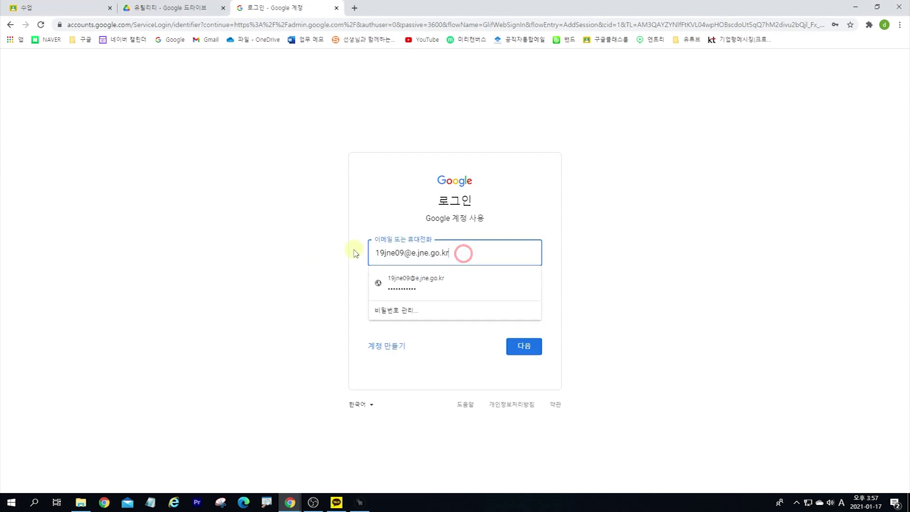
click(380, 254)
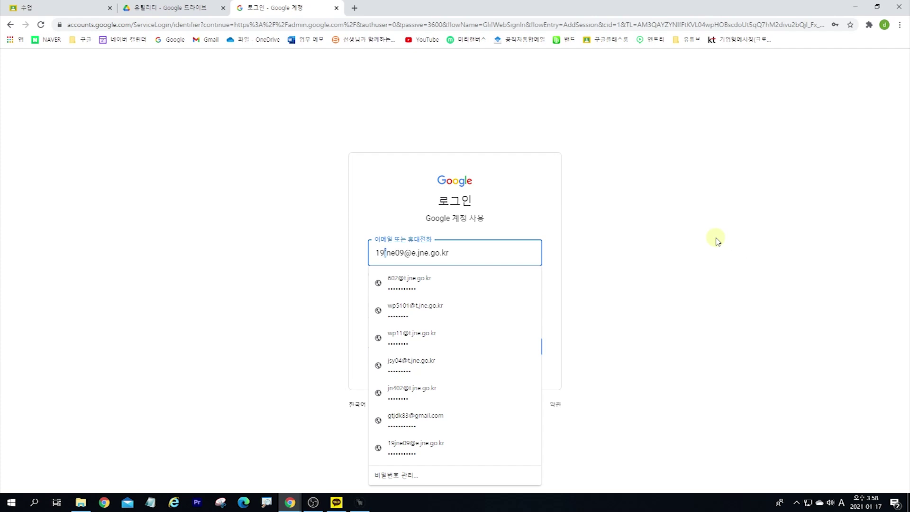
key(Right)
key(shift+Right)
click(476, 261)
key(Return)
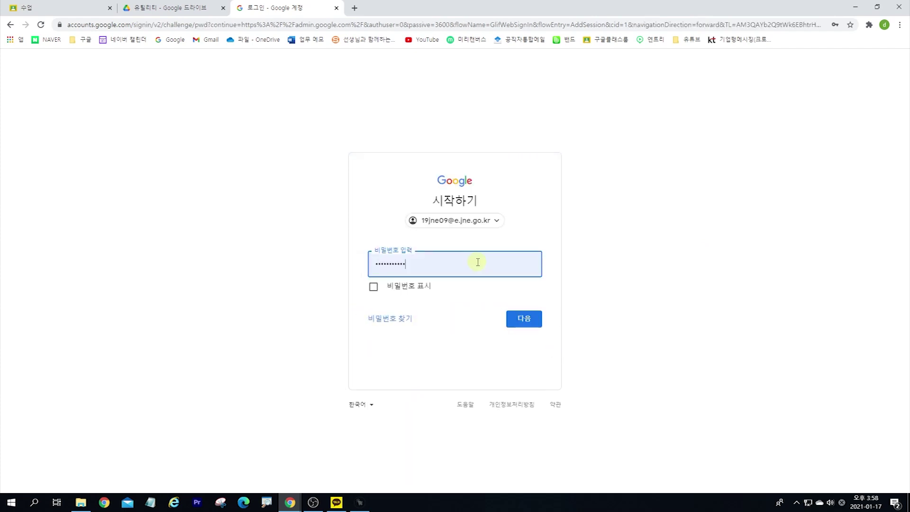
Step: Enter the account password, pasting and resubmitting it after the first attempt fails
double_click(444, 267)
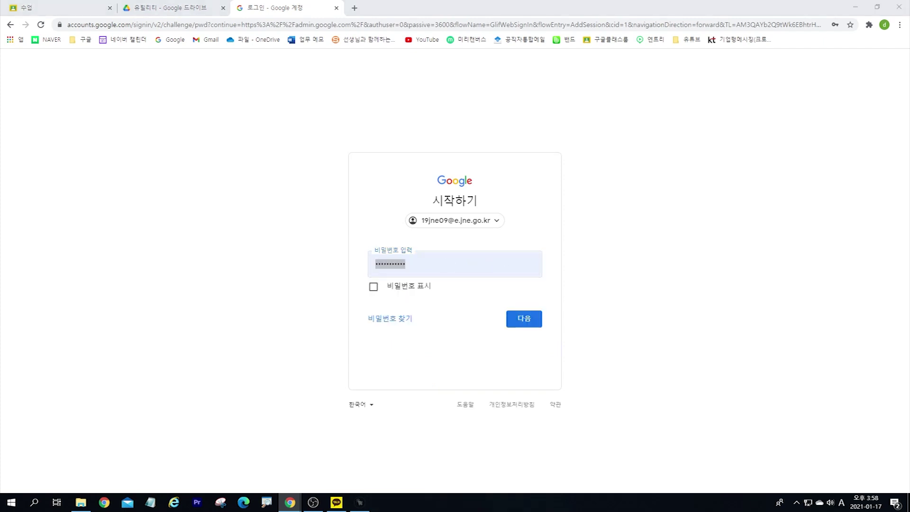
click(480, 270)
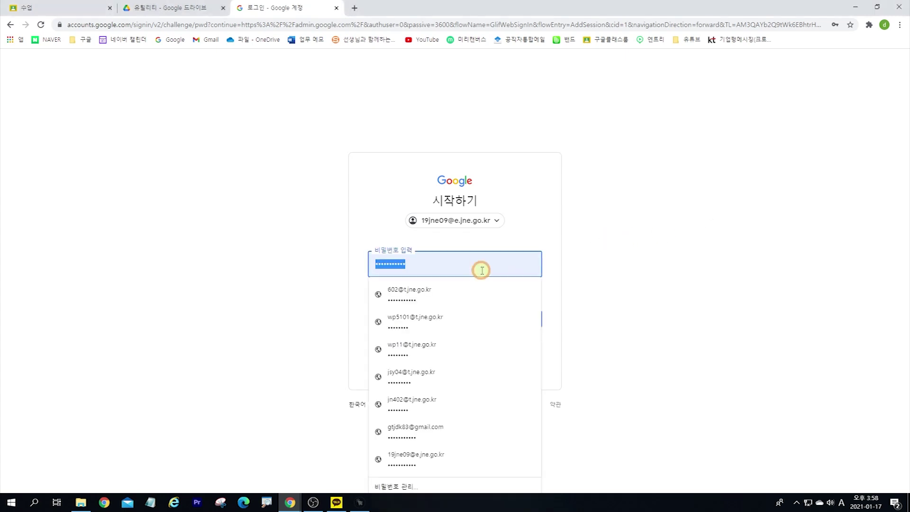
click(483, 269)
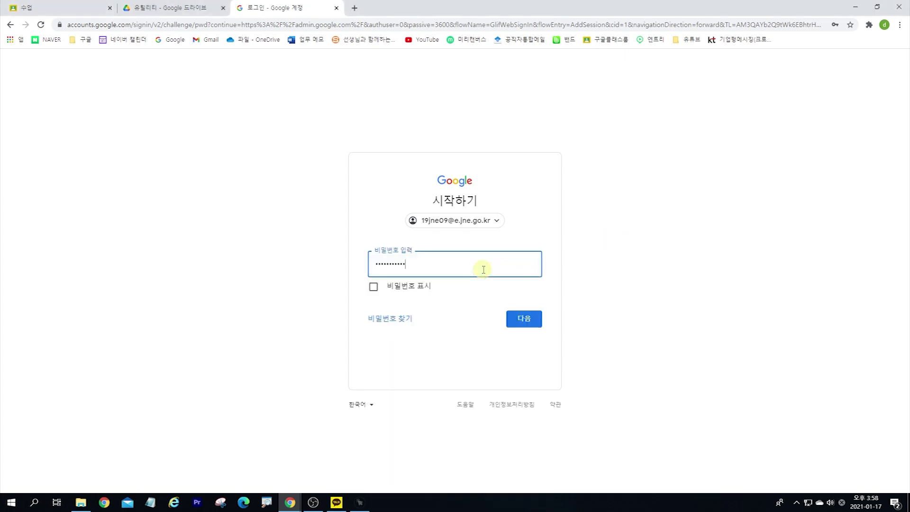
key(Return)
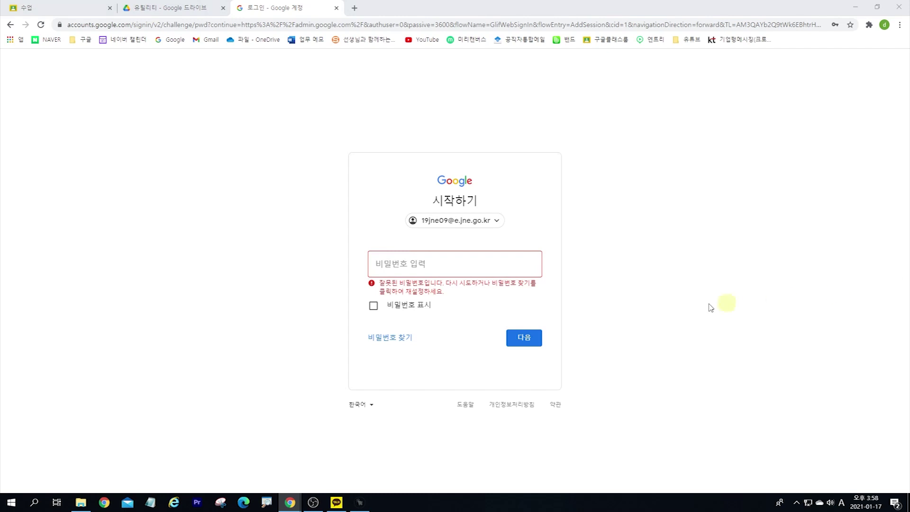
click(462, 268)
key(ctrl+v)
key(Return)
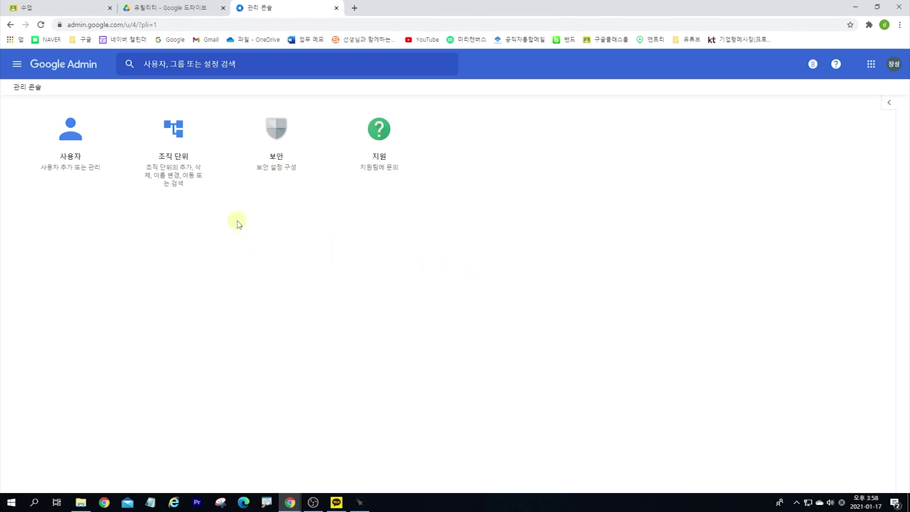
Step: Open Organizational units and expand 전라남도교육청_초 and then 19장성
click(177, 146)
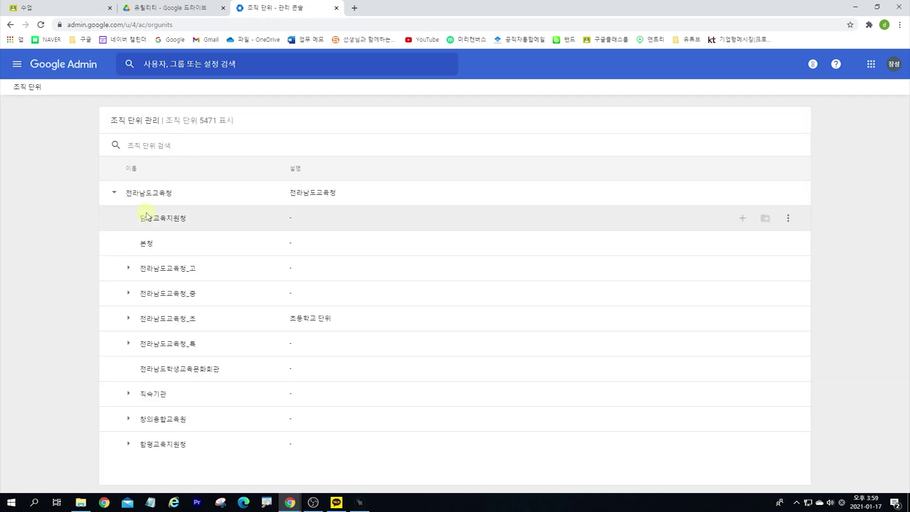
click(127, 317)
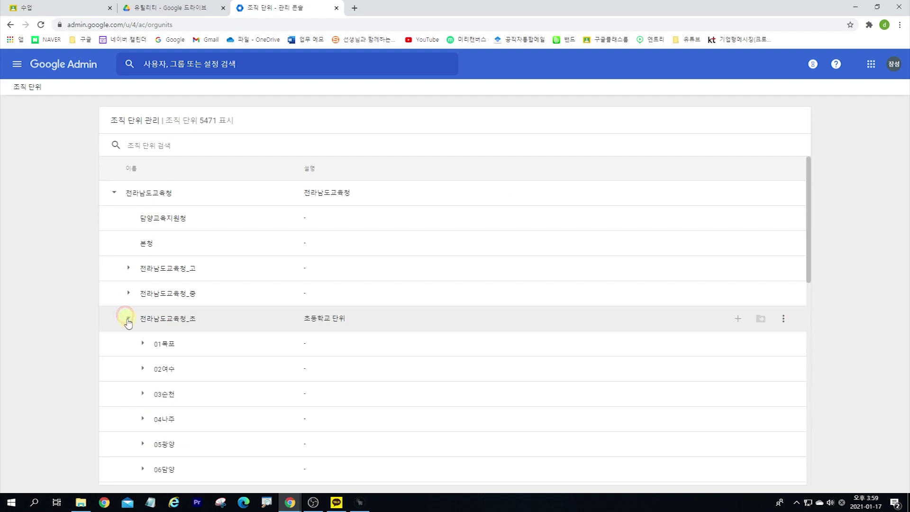
scroll(127, 320, down, 5)
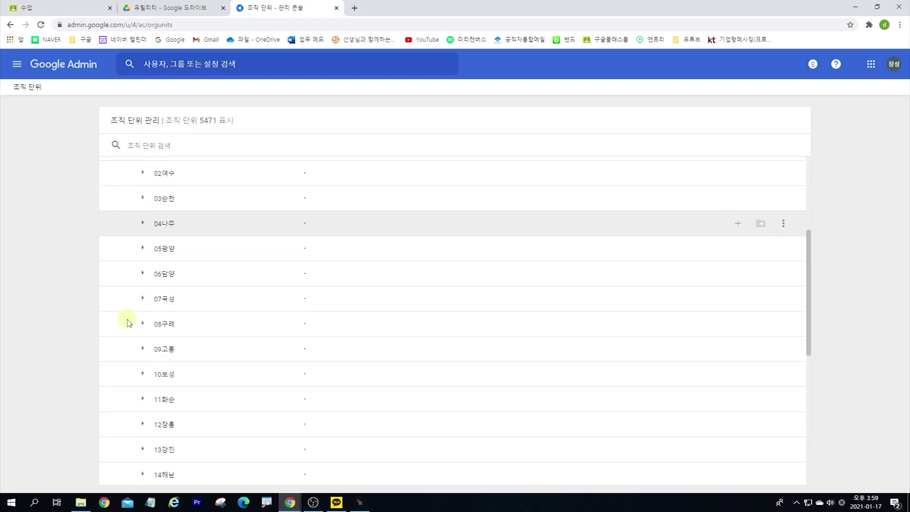
scroll(144, 414, down, 5)
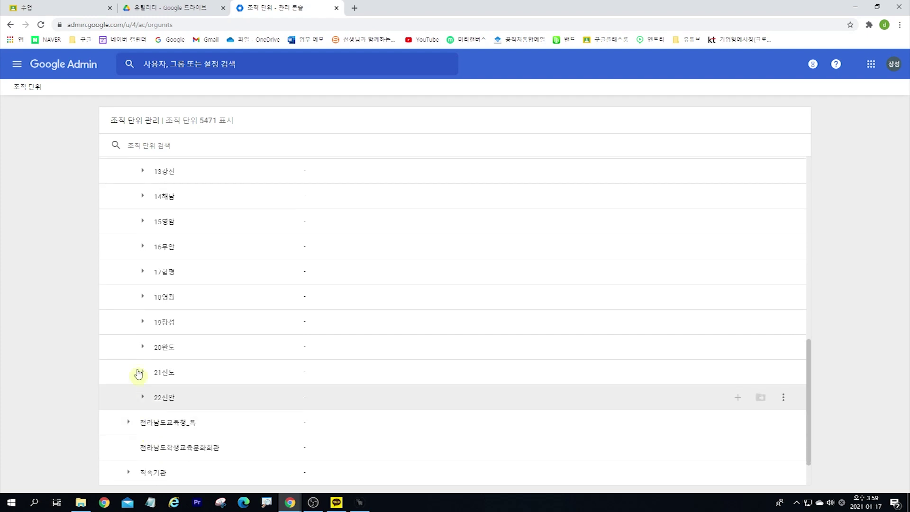
click(145, 326)
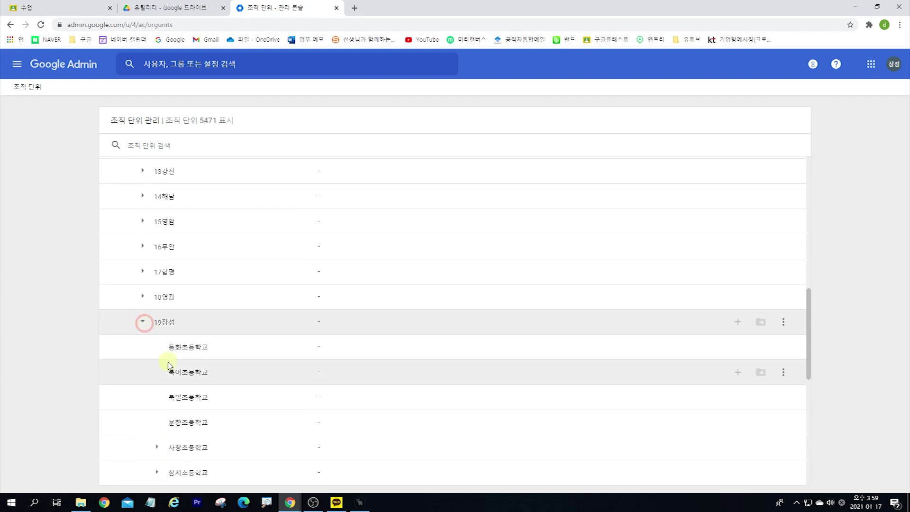
scroll(167, 362, down, 3)
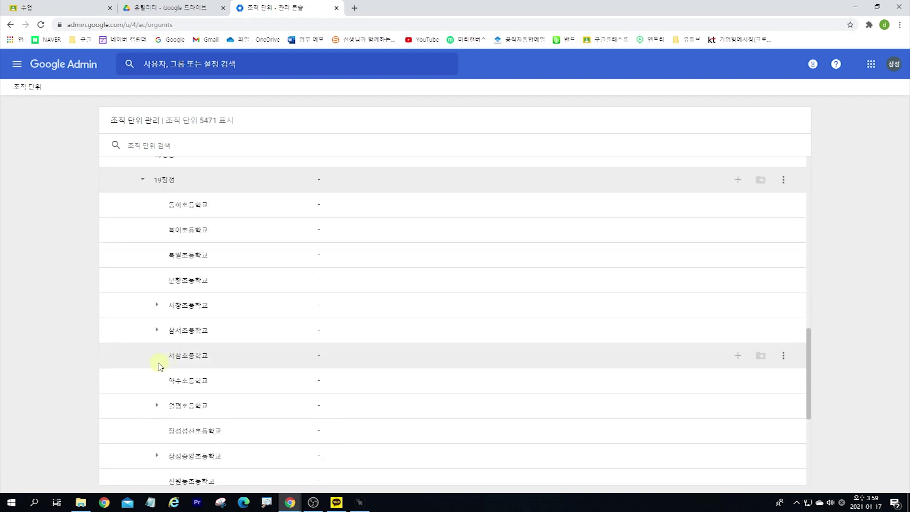
scroll(159, 367, down, 1)
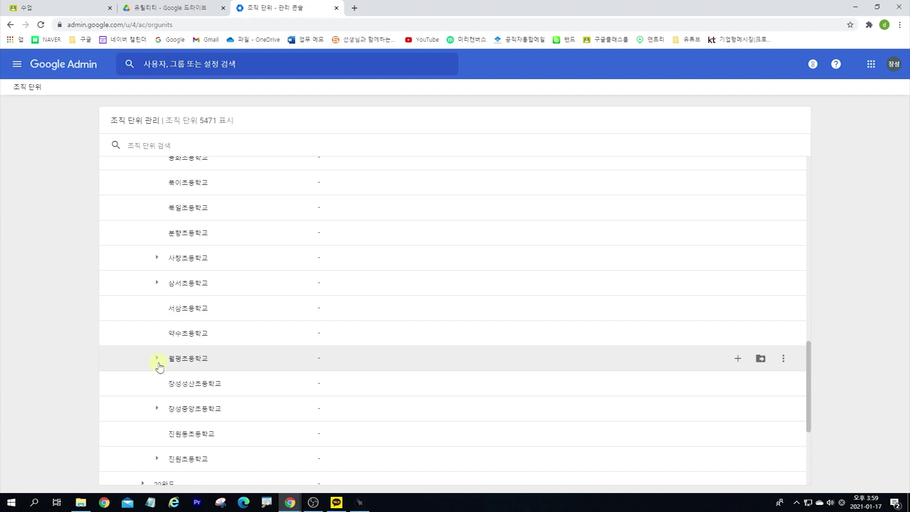
scroll(159, 367, down, 1)
Step: Expand 월평초등학교 to check its 테스트 unit, then start a new sub-unit under 월평초등학교
click(157, 311)
scroll(156, 313, down, 1)
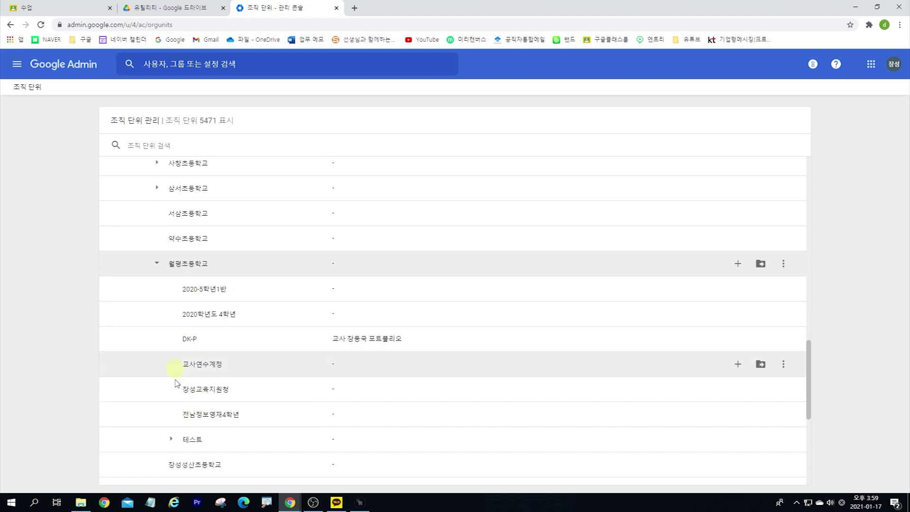
scroll(178, 416, down, 1)
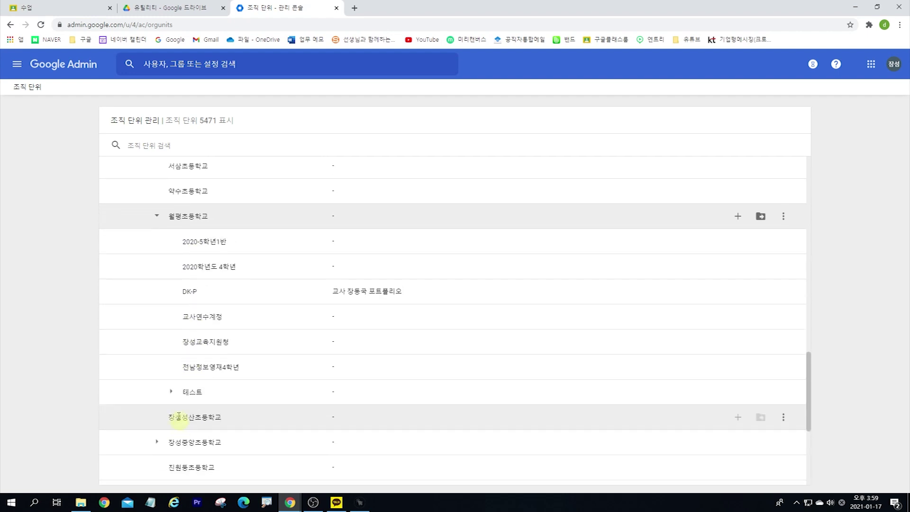
click(171, 391)
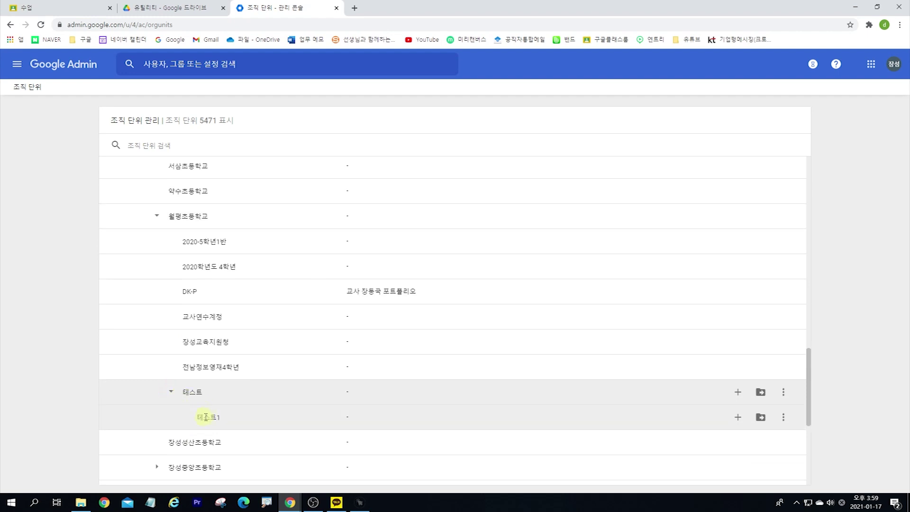
click(171, 392)
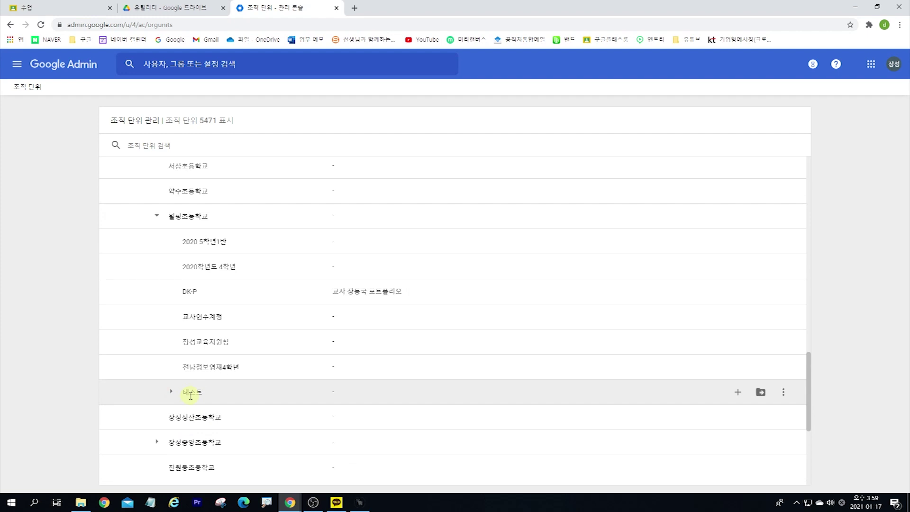
scroll(185, 392, down, 1)
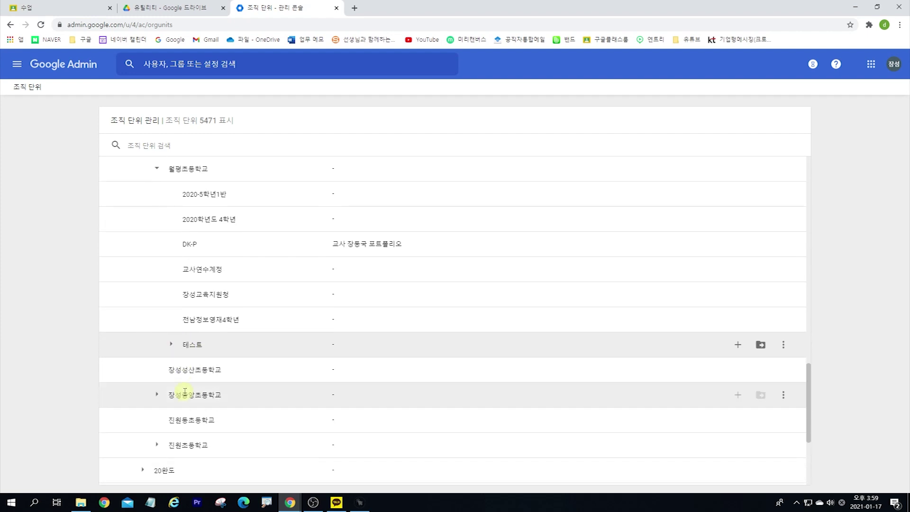
scroll(184, 371, up, 1)
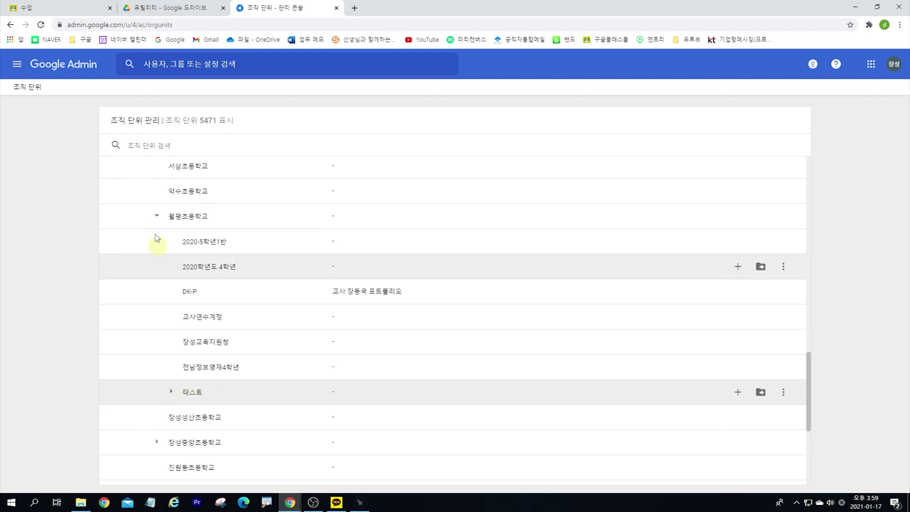
click(184, 219)
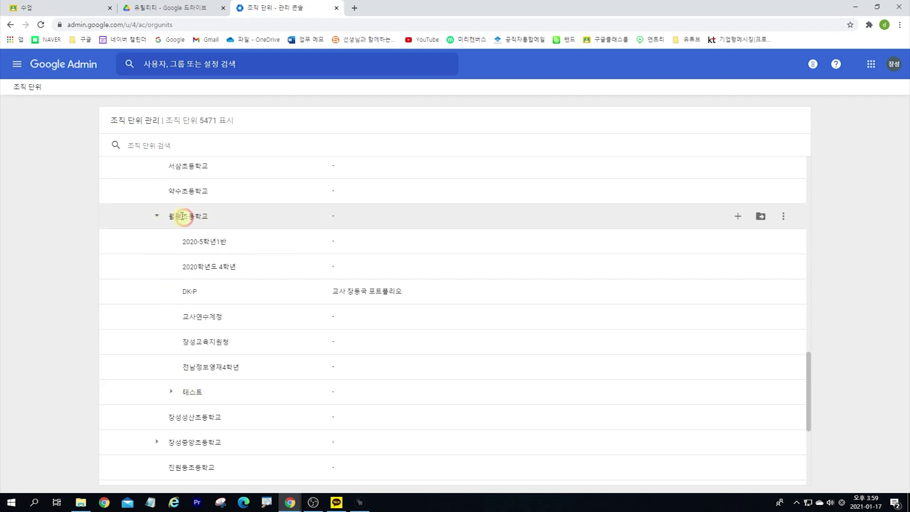
click(736, 218)
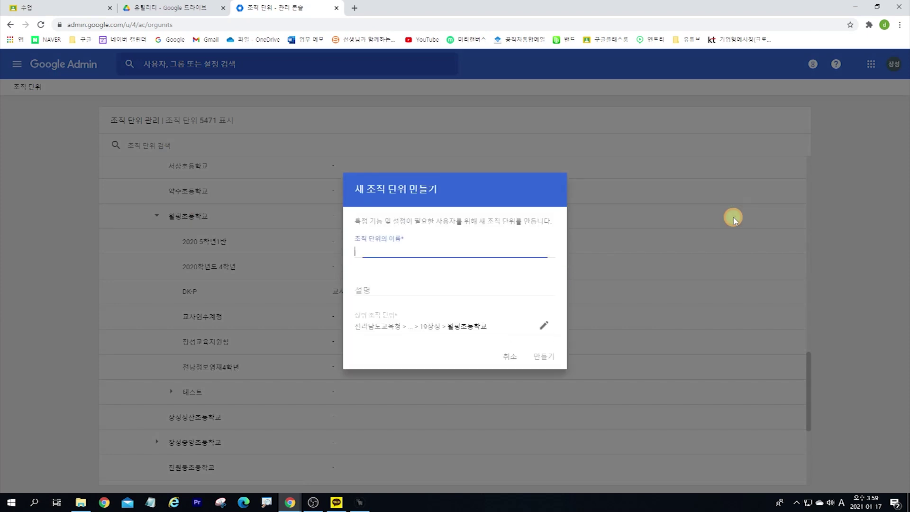
Step: Name the new unit 테스트2 and create it under 월평초등학교
text(x)
text(테스트2)
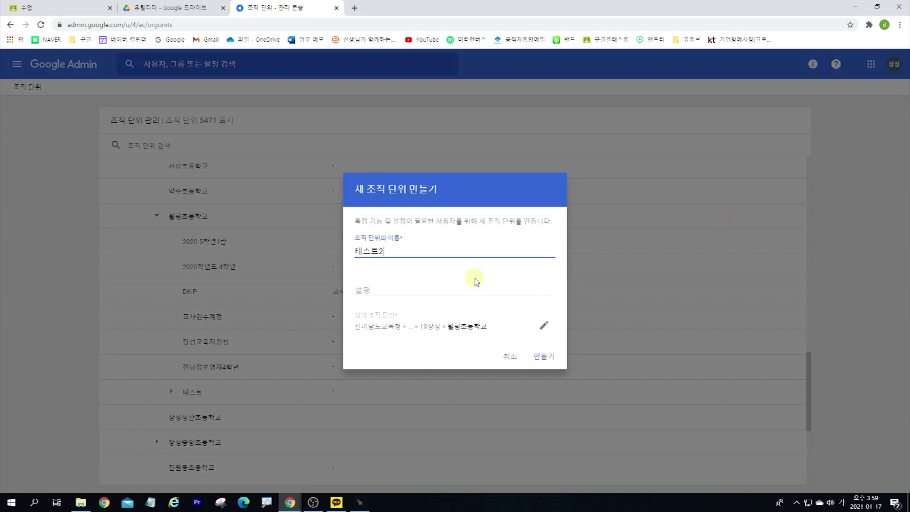
click(544, 356)
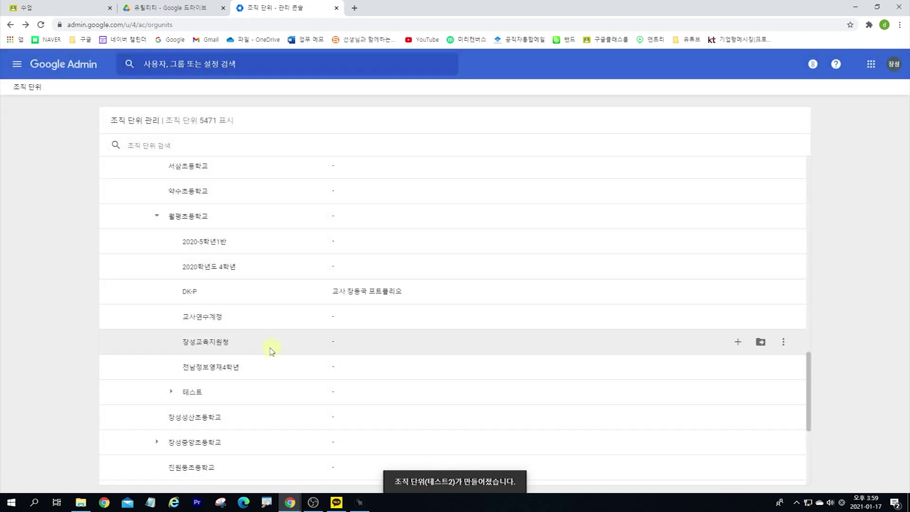
scroll(213, 335, down, 2)
scroll(158, 363, down, 4)
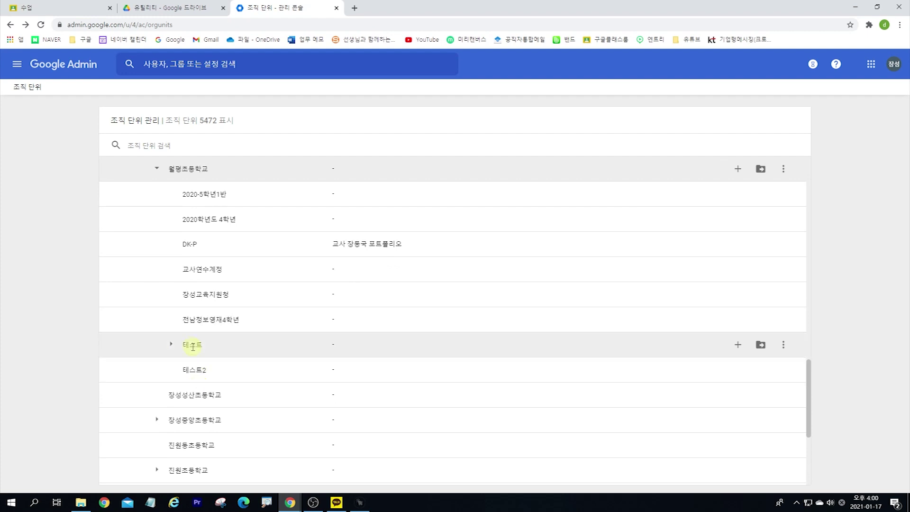
Step: Delete the 테스트2 unit from its action menu and confirm the deletion
click(783, 370)
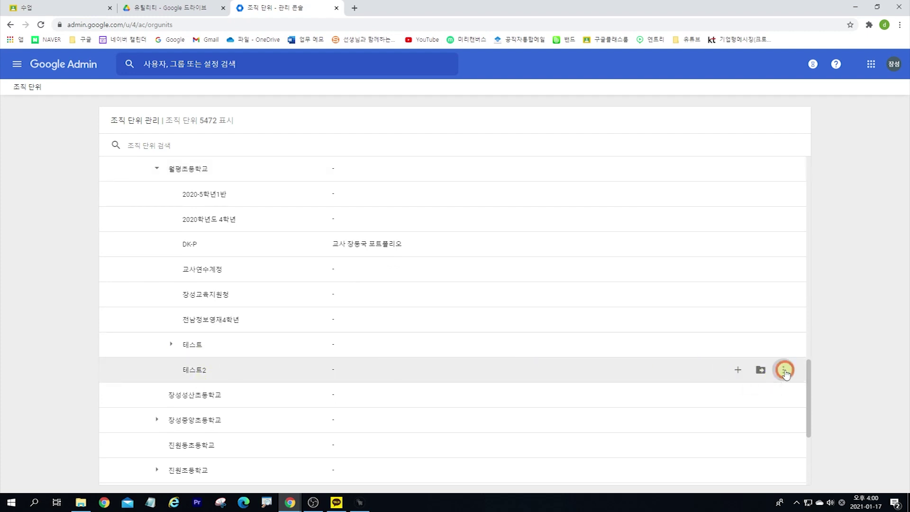
click(743, 370)
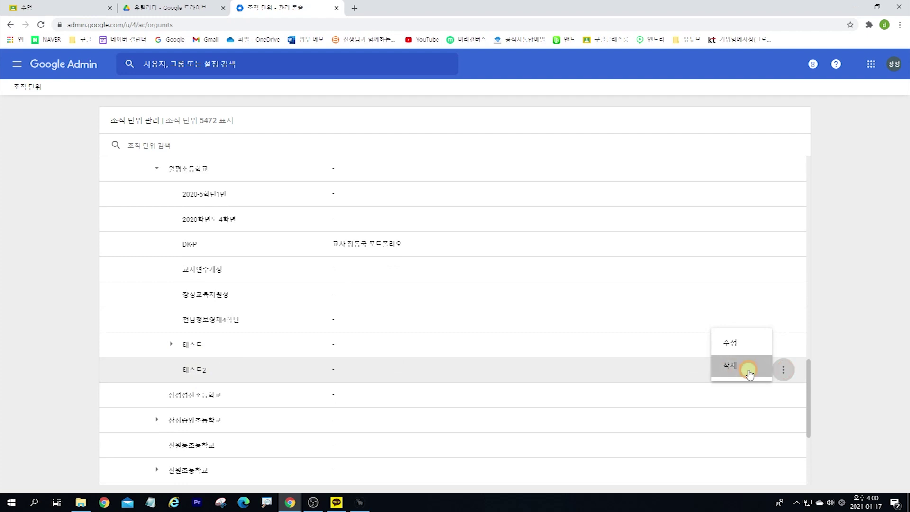
click(540, 309)
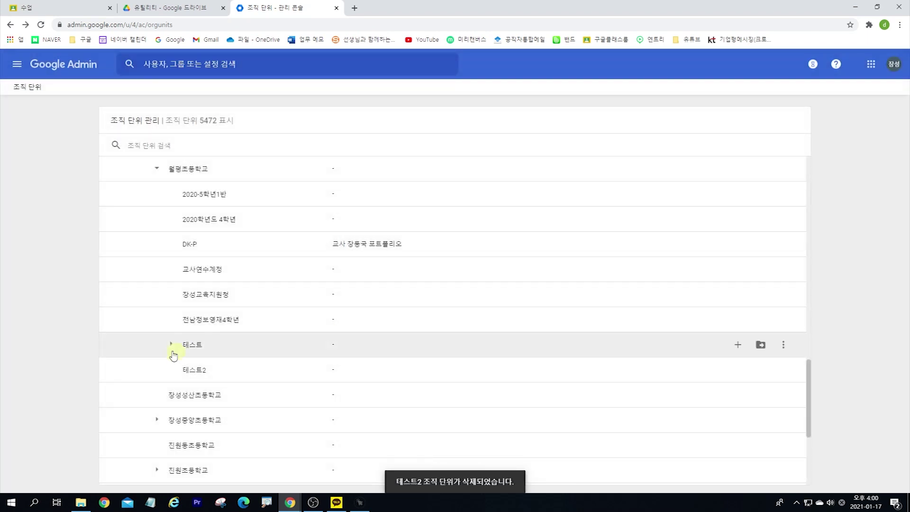
Step: Expand 테스트 to reveal 테스트1 and open a blank Notepad window
click(172, 344)
scroll(166, 331, up, 1)
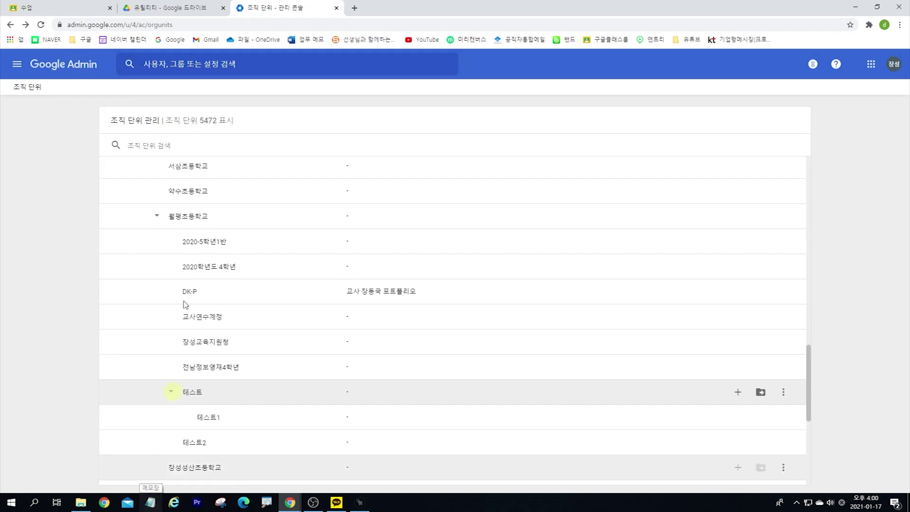
scroll(189, 280, up, 1)
click(150, 502)
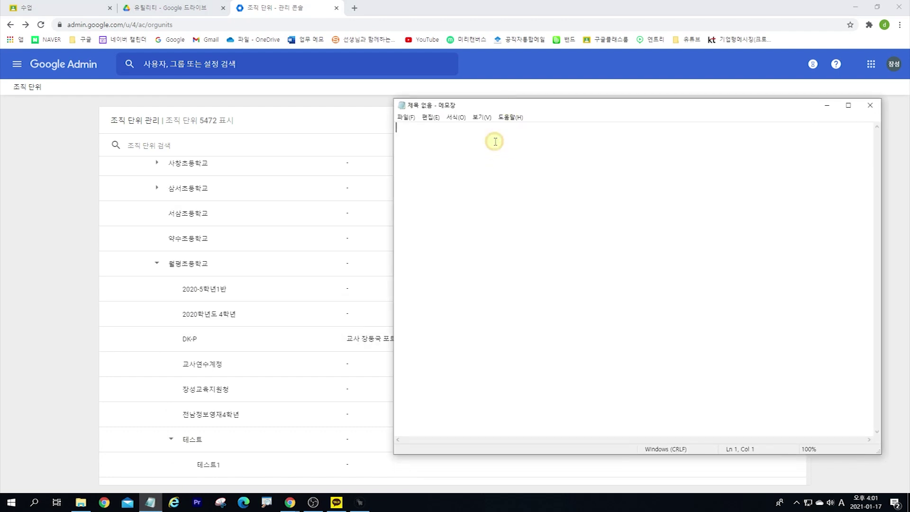
Step: Begin the path in Notepad with /전라남도교육청_초, highlighting that unit in the list
click(474, 172)
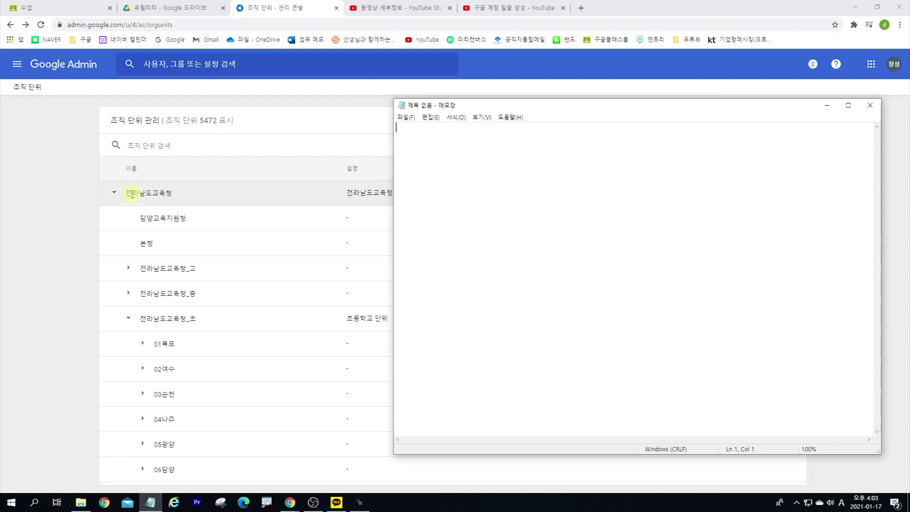
key(ctrl)
drag(110, 183, 191, 205)
key(Escape)
click(422, 134)
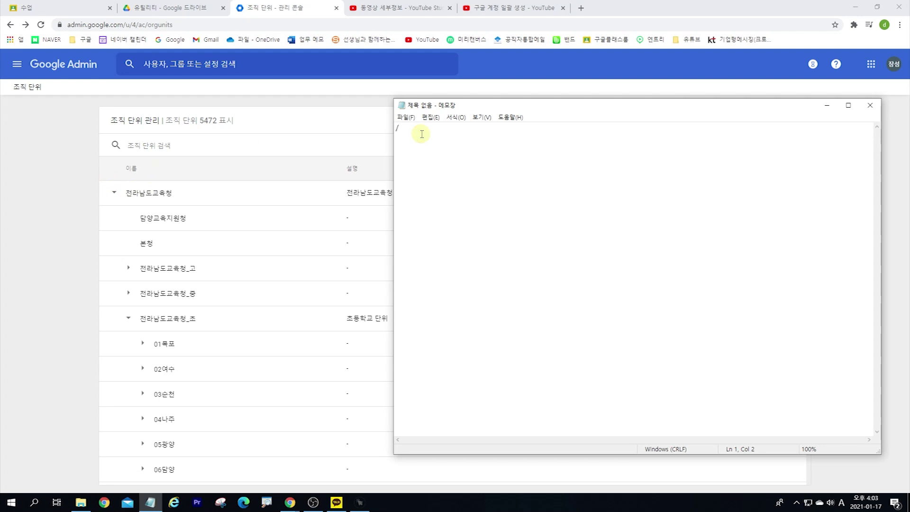
text(/전라남도교육청_초)
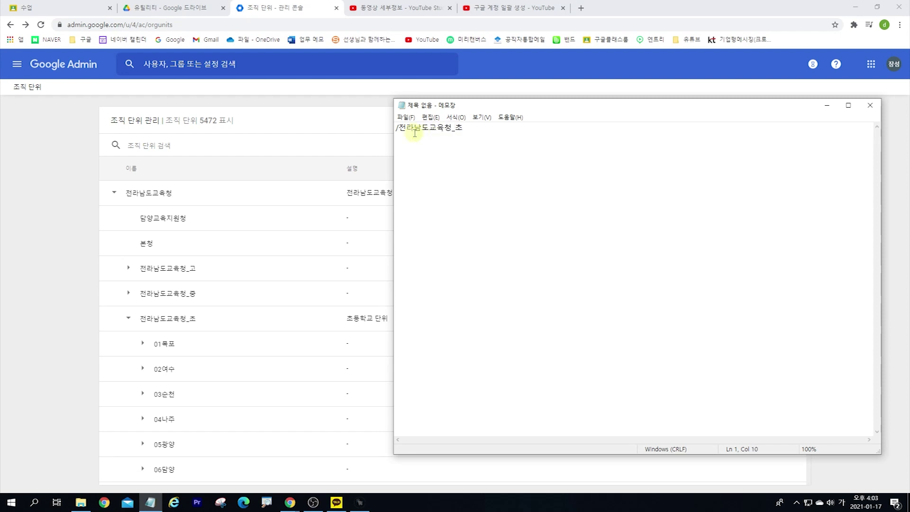
drag(113, 309, 201, 332)
key(Escape)
scroll(183, 414, down, 9)
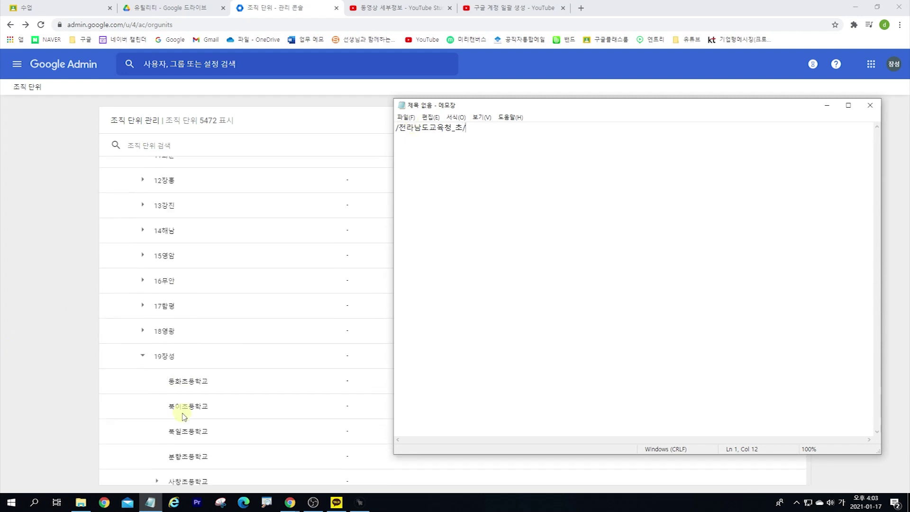
scroll(183, 414, down, 1)
Step: Complete the path with 19장성/월평초등학교/테스트 and minimize Notepad
text(19장성/)
scroll(213, 388, down, 3)
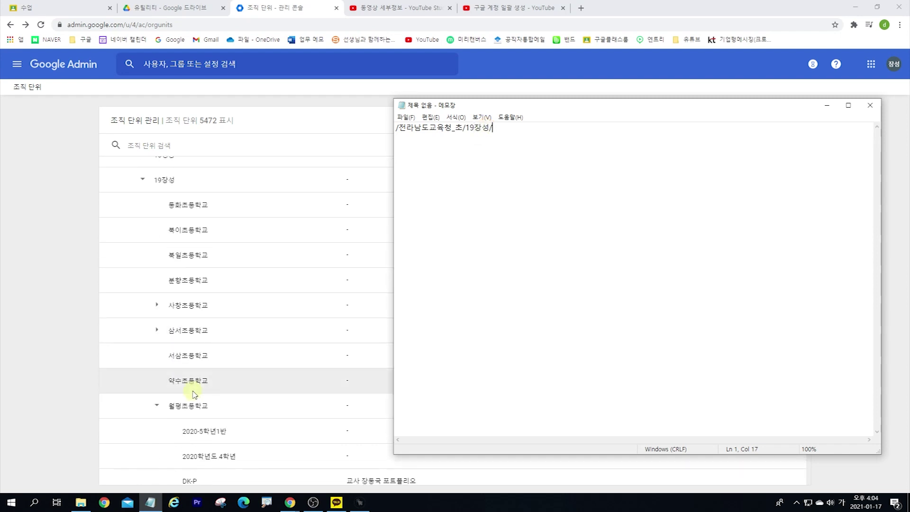
text(ㅇ)
text(평초등학교)
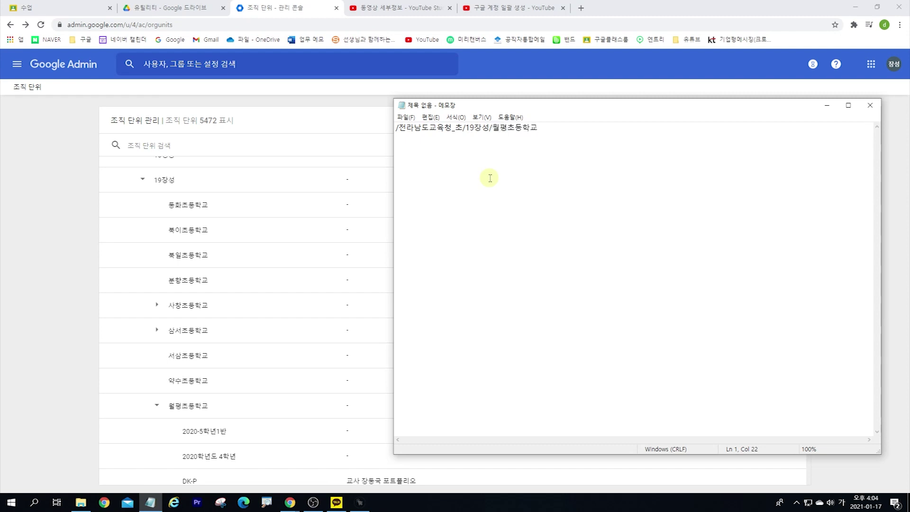
text(/)
scroll(186, 407, down, 3)
click(548, 127)
text(테스트)
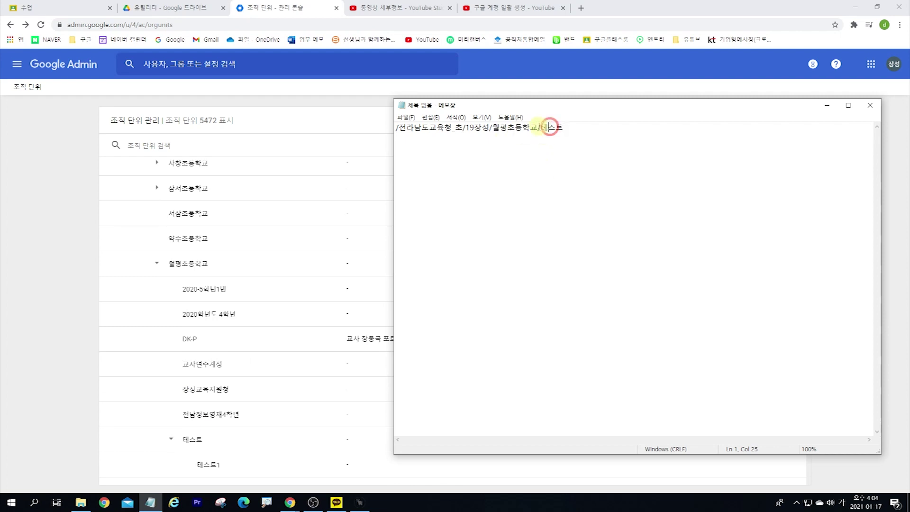
click(565, 125)
click(827, 105)
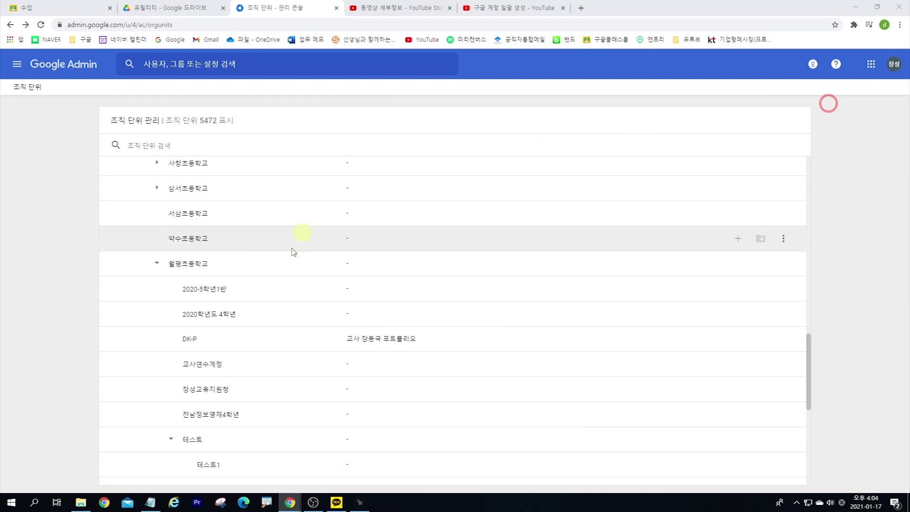
Step: Return to the Admin home, go to 사용자 (Users), and open 사용자 일괄 업데이트
scroll(264, 313, up, 15)
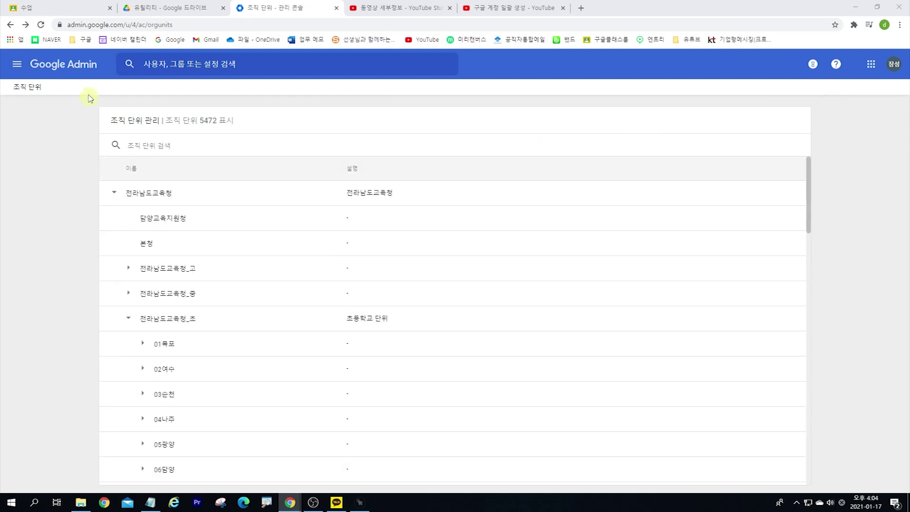
click(95, 68)
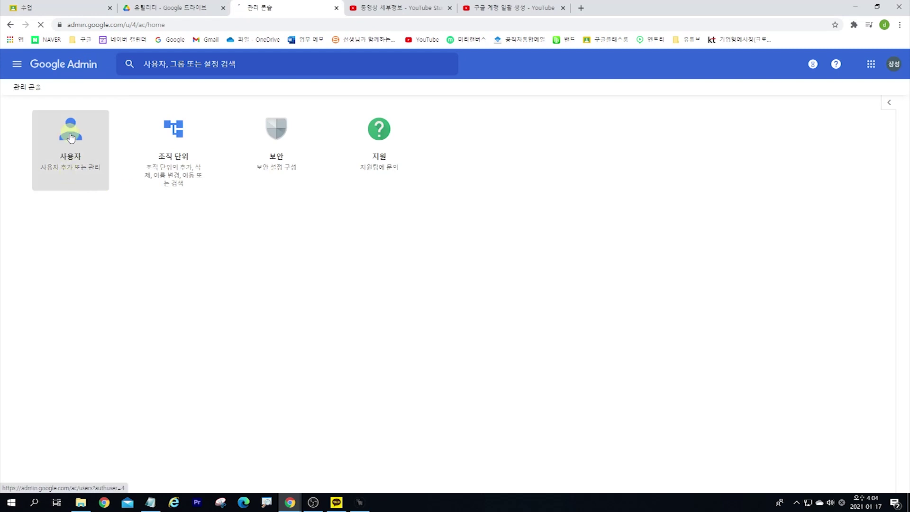
click(71, 137)
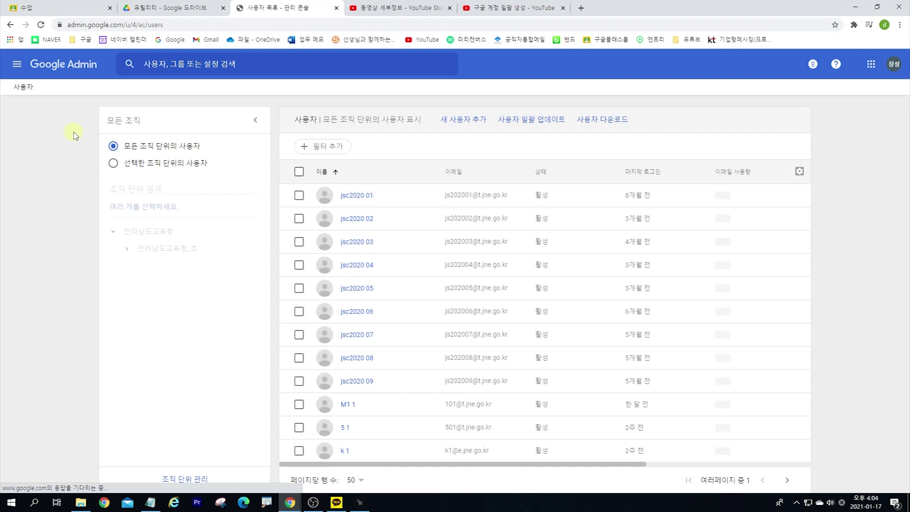
click(524, 126)
click(525, 124)
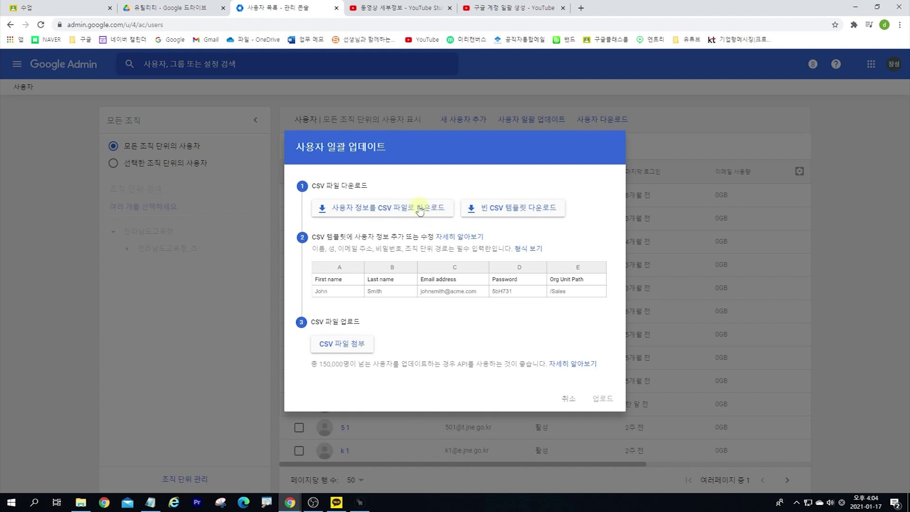
Step: Download the blank users.csv template and open it in Excel from the download bar
click(499, 214)
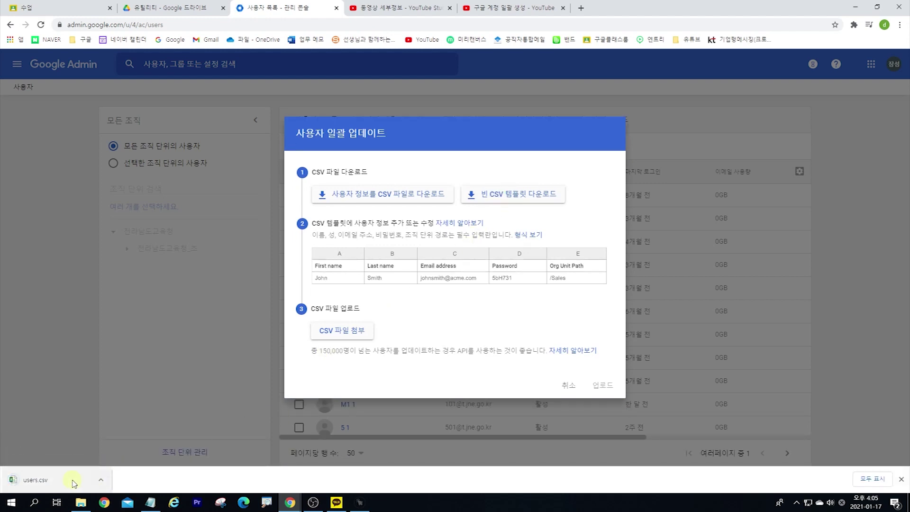
click(47, 483)
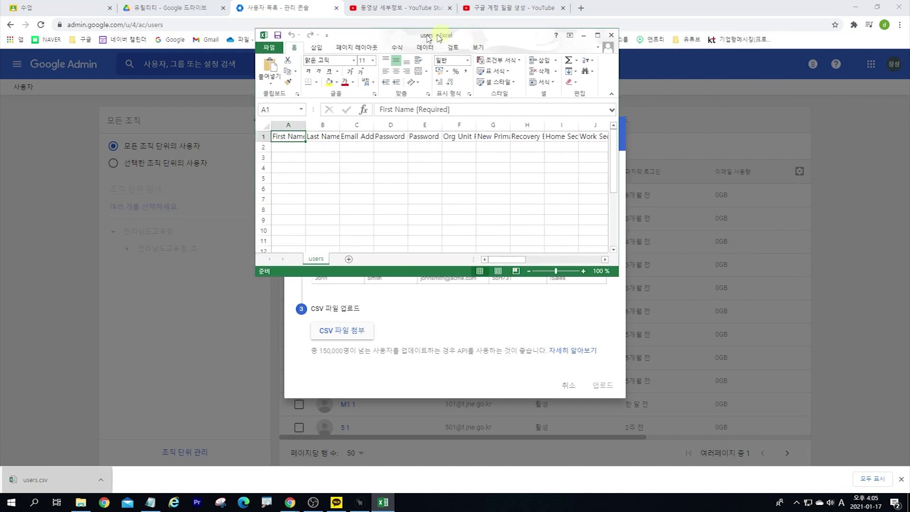
Step: Apply the 메모 (Note) cell style to required headers A1:D1 and F1 Org Unit Path
double_click(423, 32)
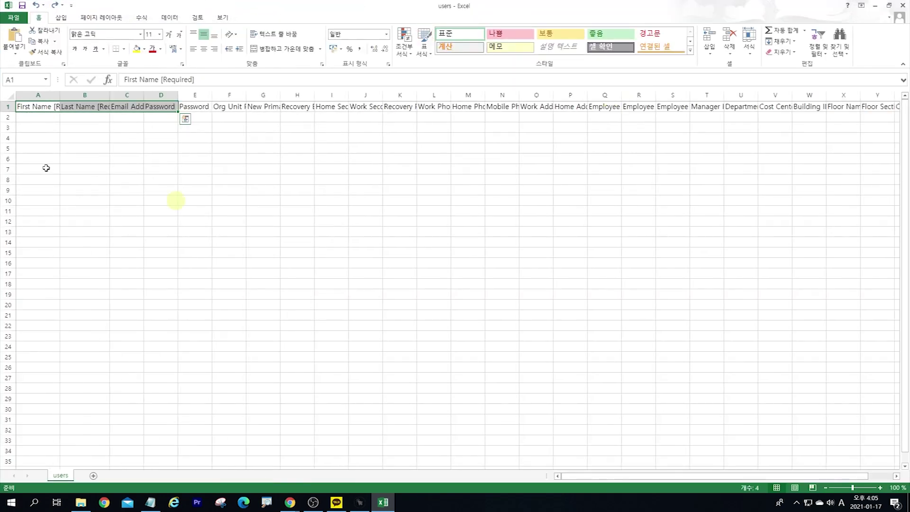
click(47, 133)
click(47, 104)
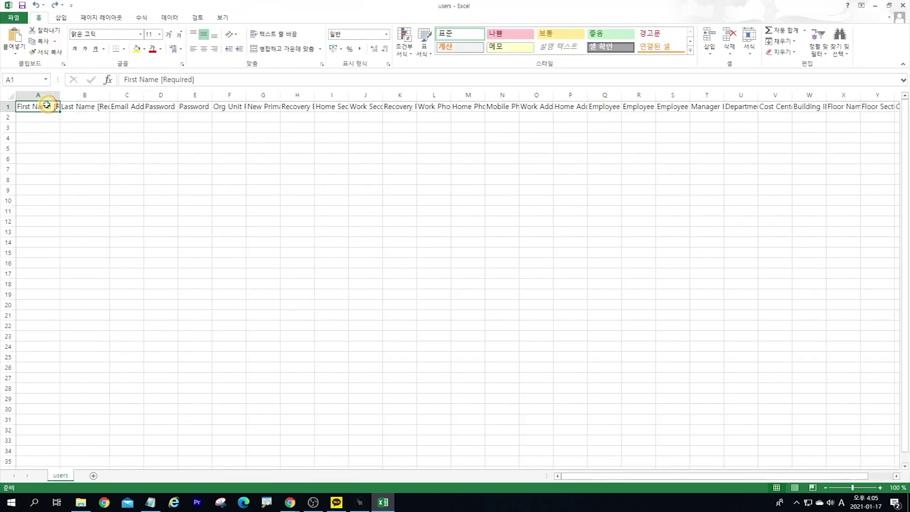
drag(46, 105, 157, 103)
ctrl+click(229, 105)
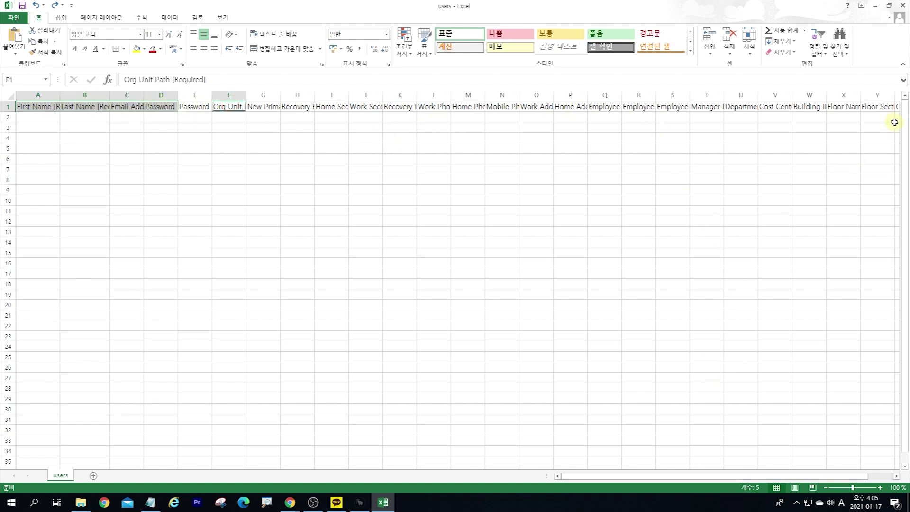
key(Right)
key(Right)
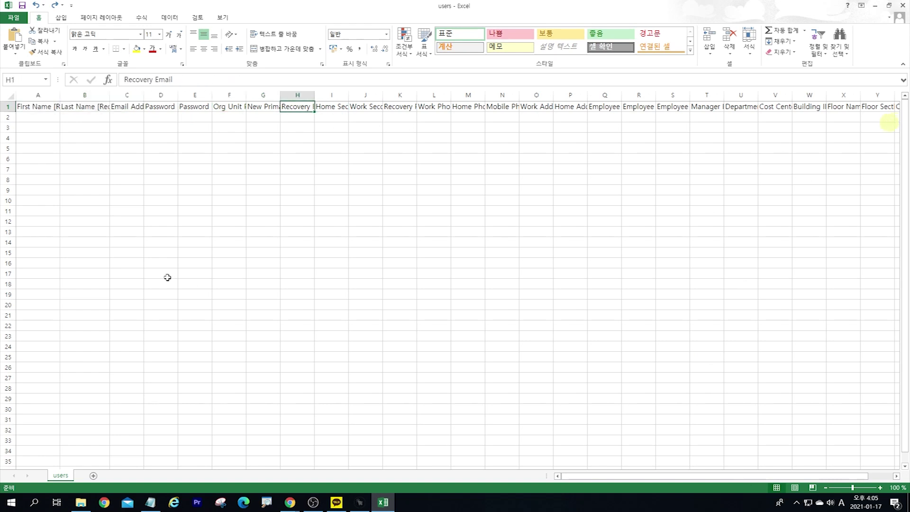
drag(32, 106, 157, 105)
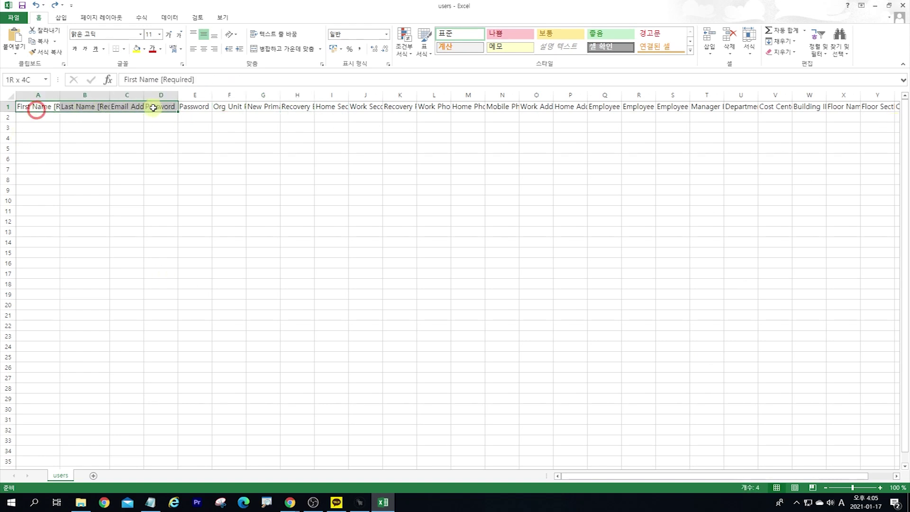
ctrl+click(224, 105)
click(529, 46)
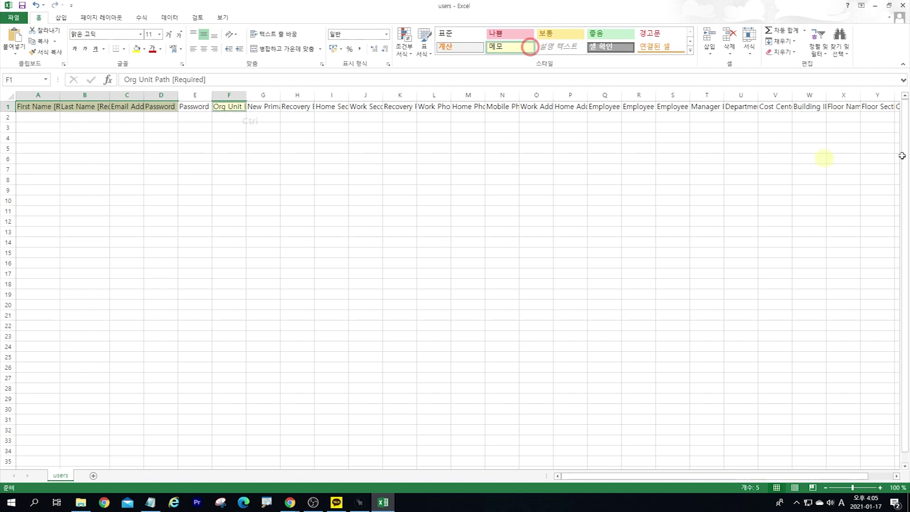
Step: Fill the Change Password header Z1 yellow and widen column A to fit its header
click(877, 107)
key(Right)
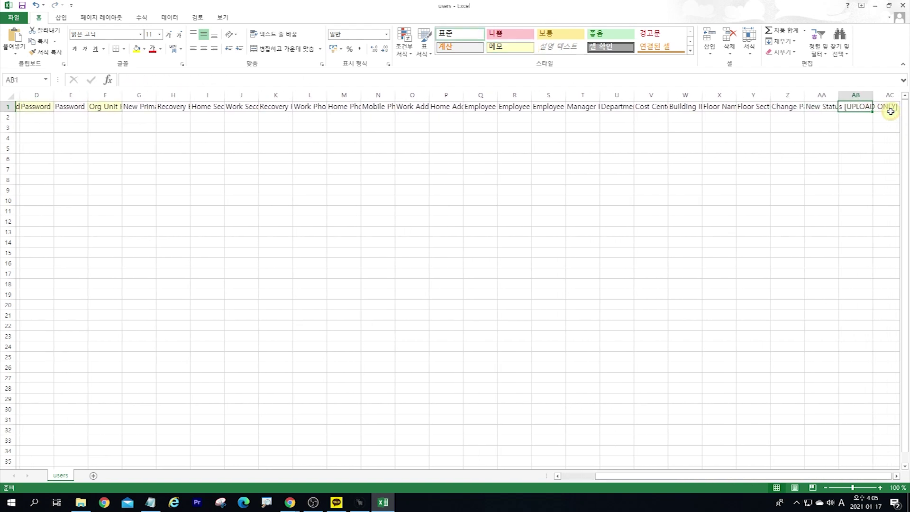
click(137, 48)
click(473, 116)
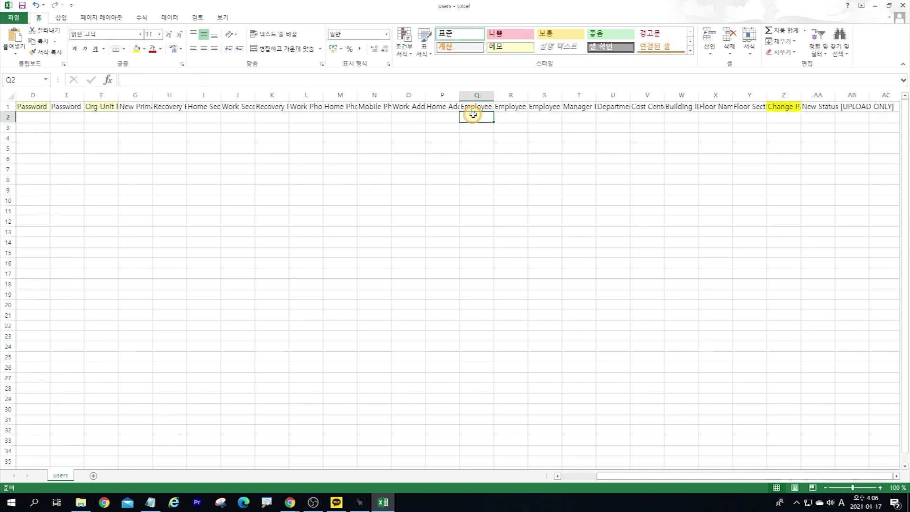
key(Home)
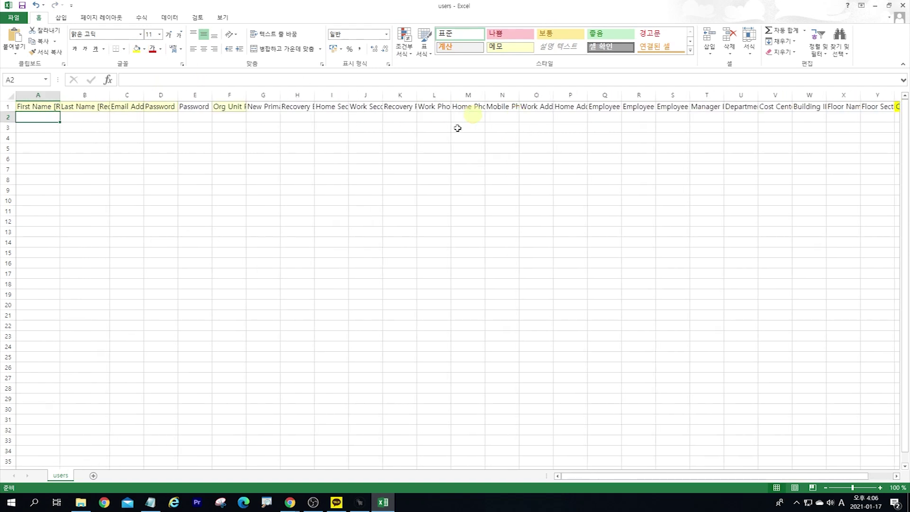
drag(61, 95, 165, 94)
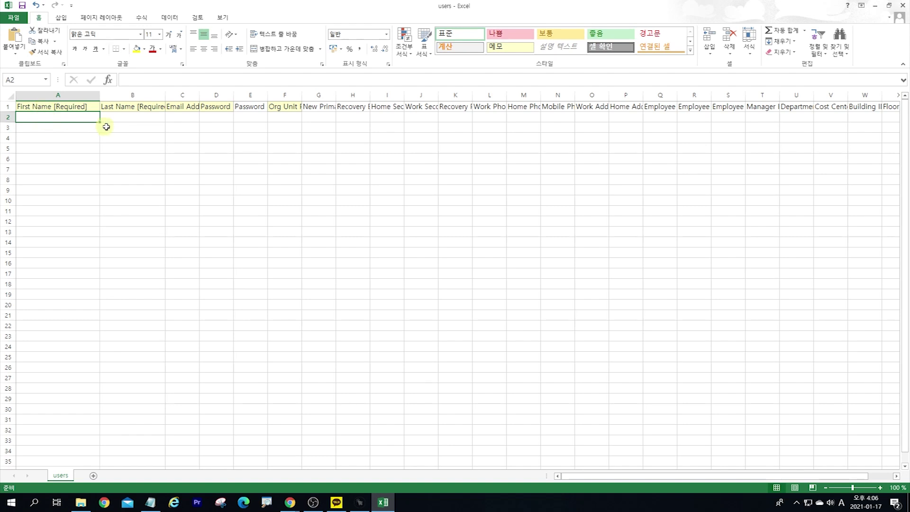
Step: Enter trial values w in A2 and 5101 in B2
click(121, 116)
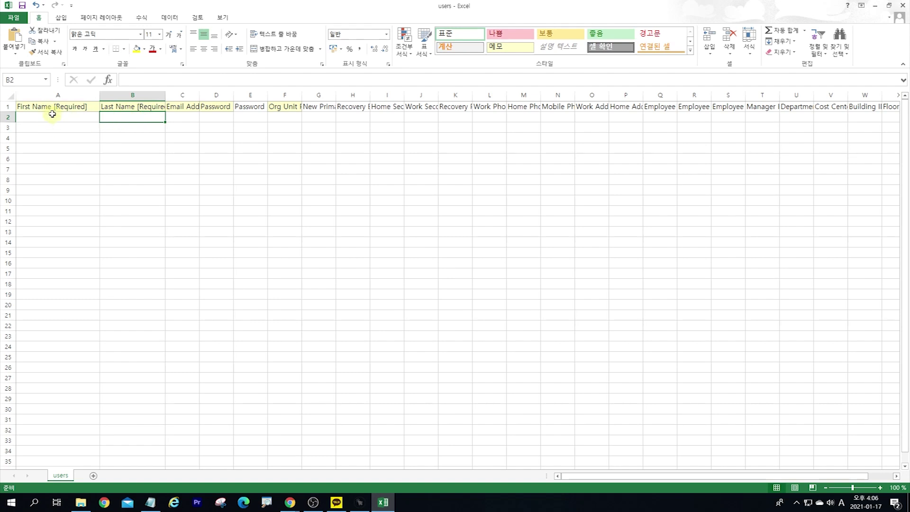
click(77, 118)
text(wp)
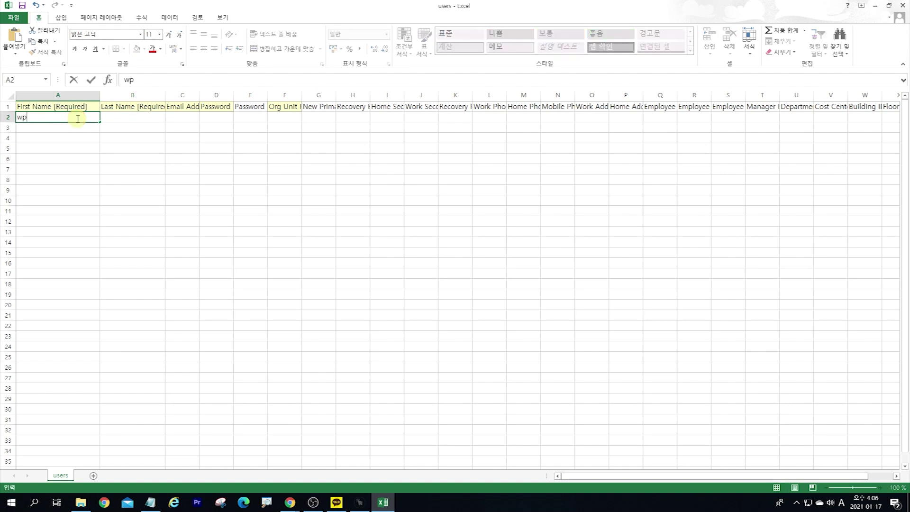
key(Tab)
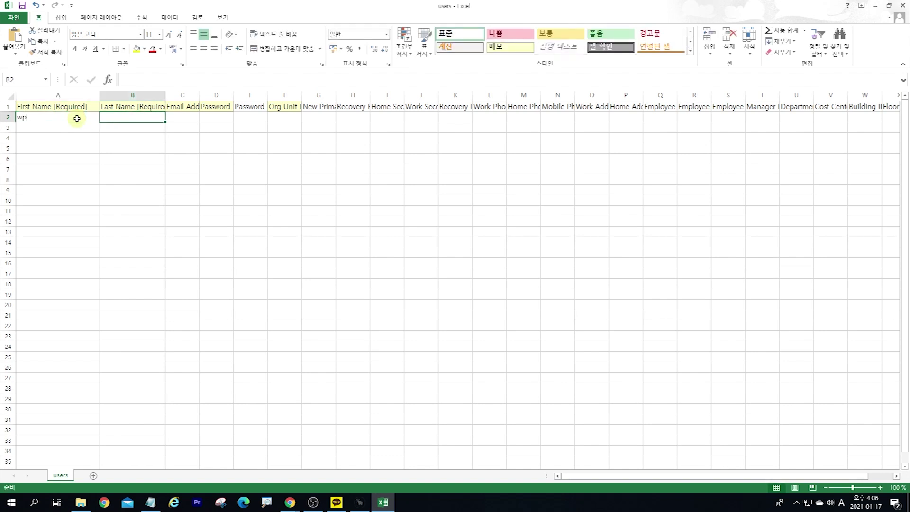
text(5101)
key(Tab)
key(Return)
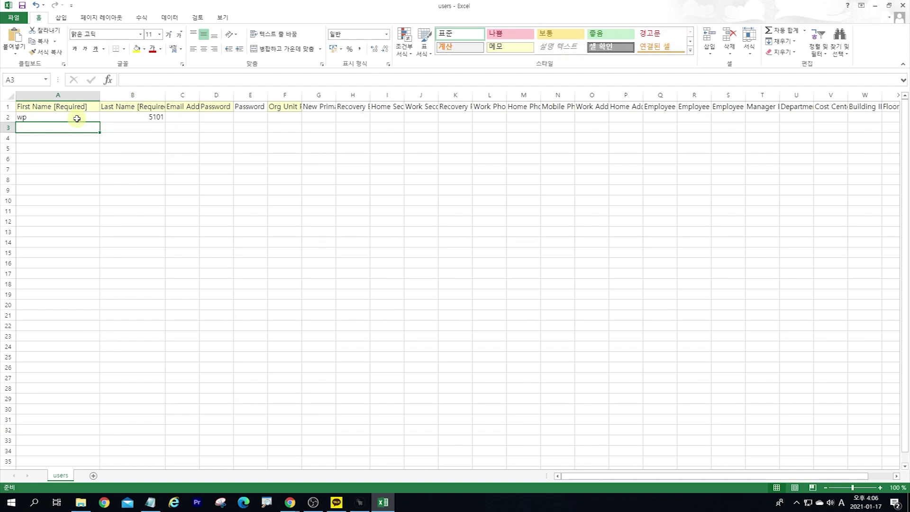
Step: Clear the trial entries and enter wp in B2, cancelling an accidental cell move
click(115, 117)
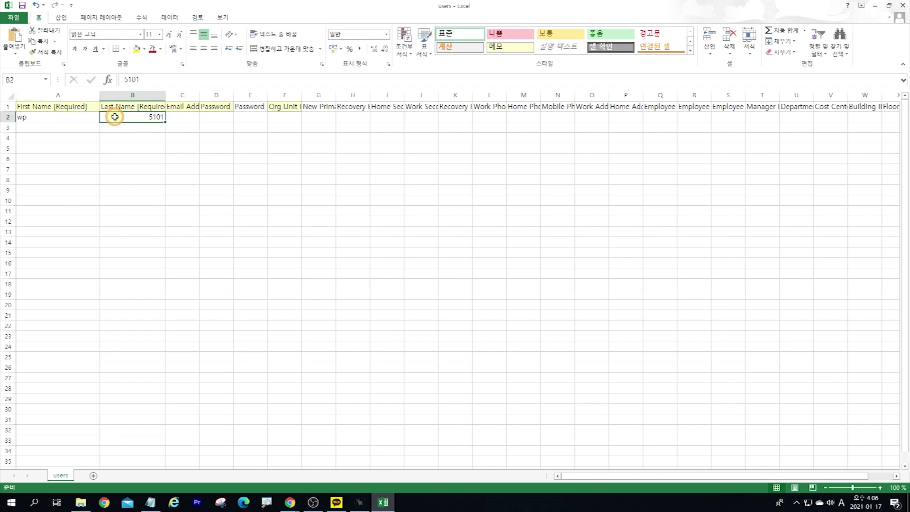
key(Left)
key(Delete)
key(Right)
key(Delete)
text(wp)
key(Right)
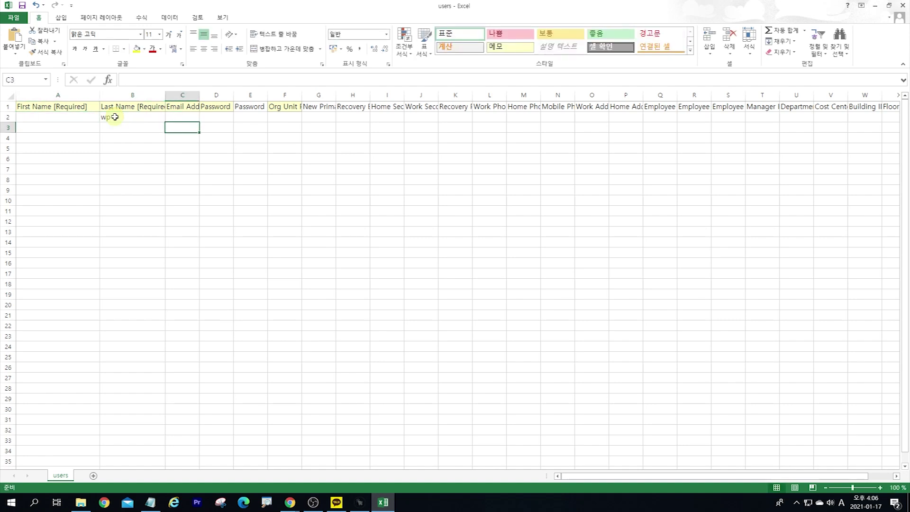
key(Left)
key(Left)
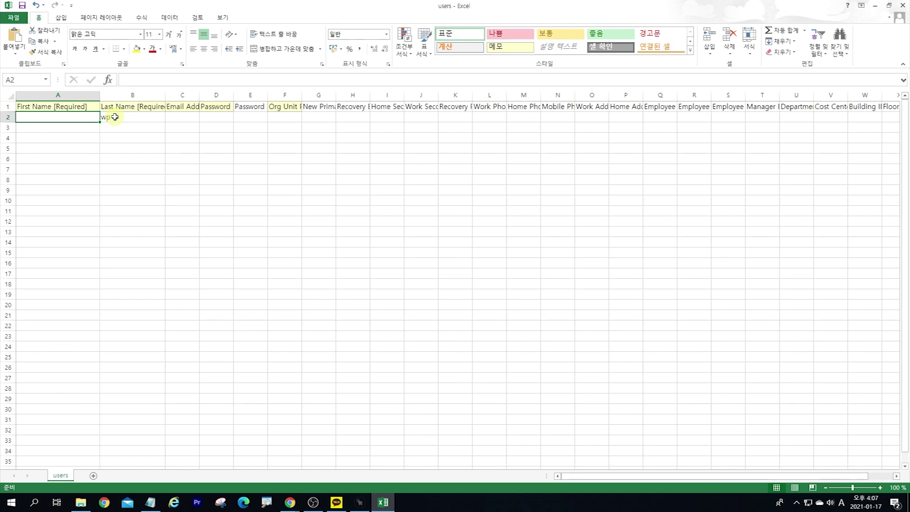
drag(100, 117, 116, 117)
click(469, 275)
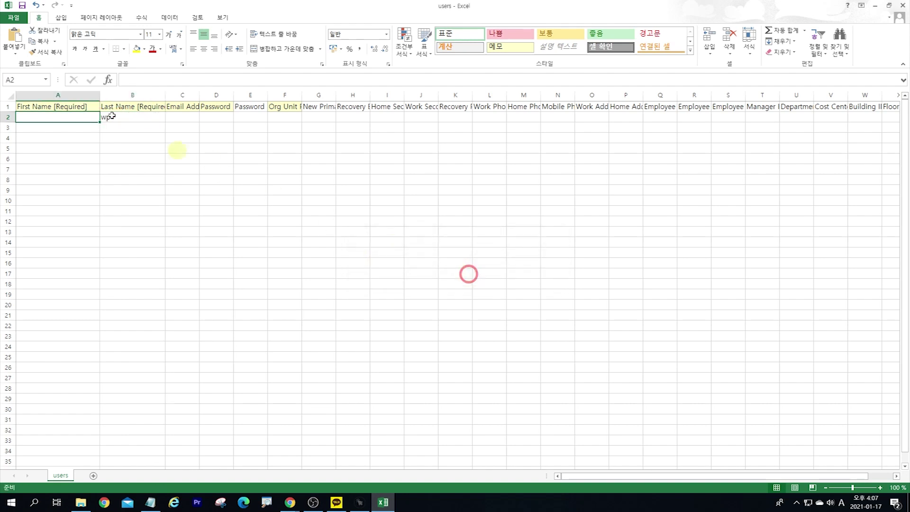
click(133, 118)
Step: Fix B2's garbled text and complete the last name as wpss
double_click(132, 118)
text(c)
click(128, 149)
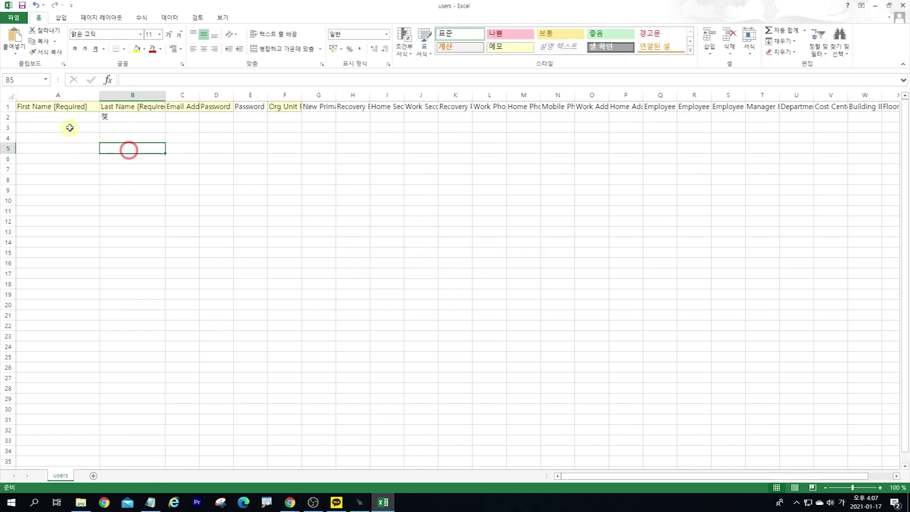
double_click(117, 118)
key(BackSpace)
text(ㅈ)
text(wp)
key(Return)
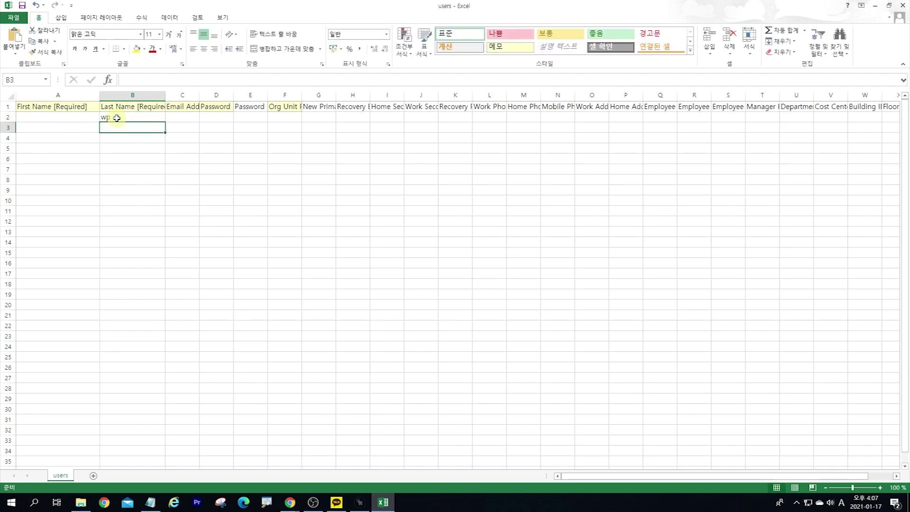
key(Up)
key(Left)
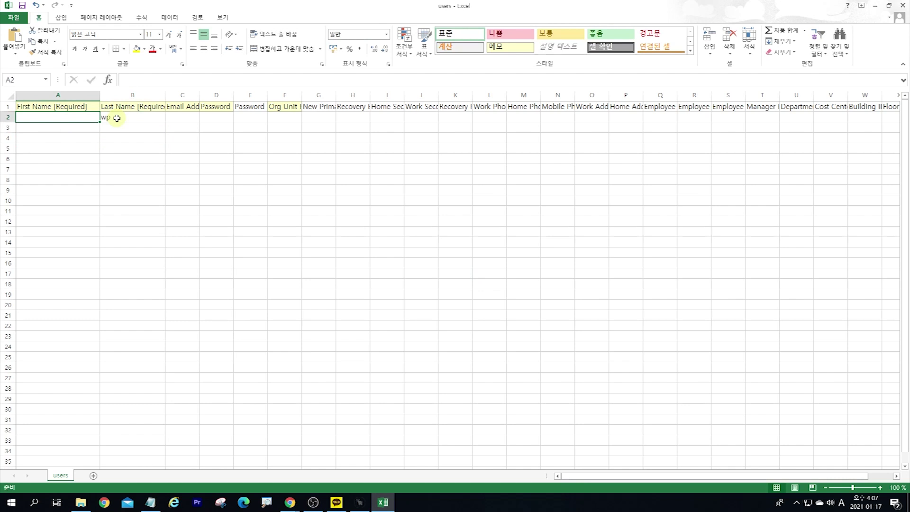
double_click(117, 118)
text(s)
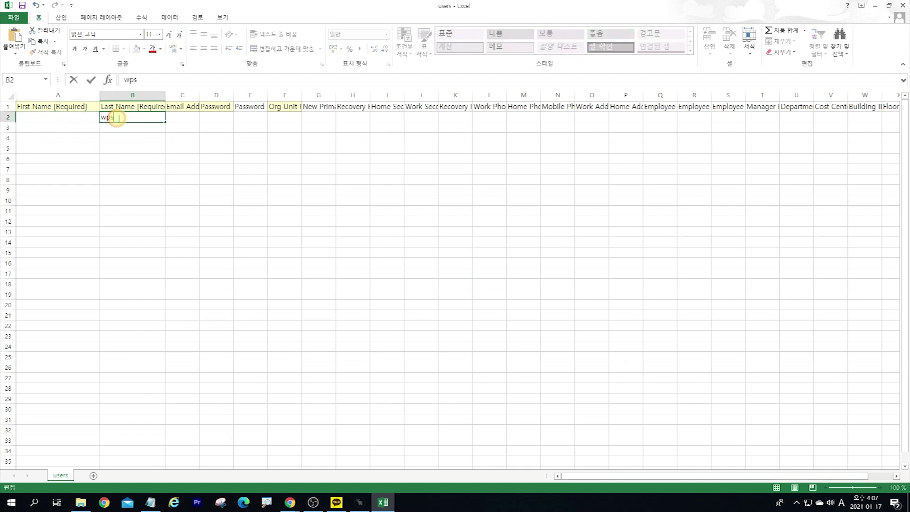
text(s)
click(116, 148)
click(76, 119)
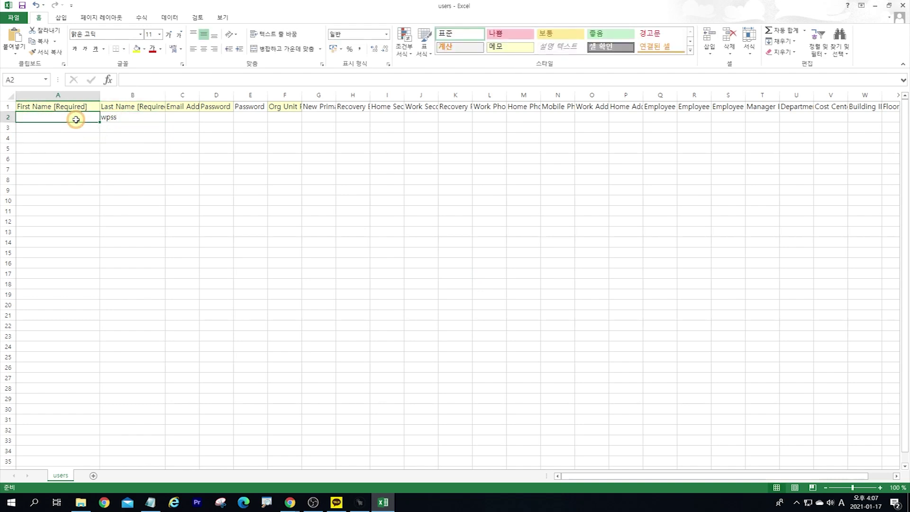
Step: Enter 5101 in A2 and fill first names 5101–5120 down to row 21
click(76, 120)
text(5101)
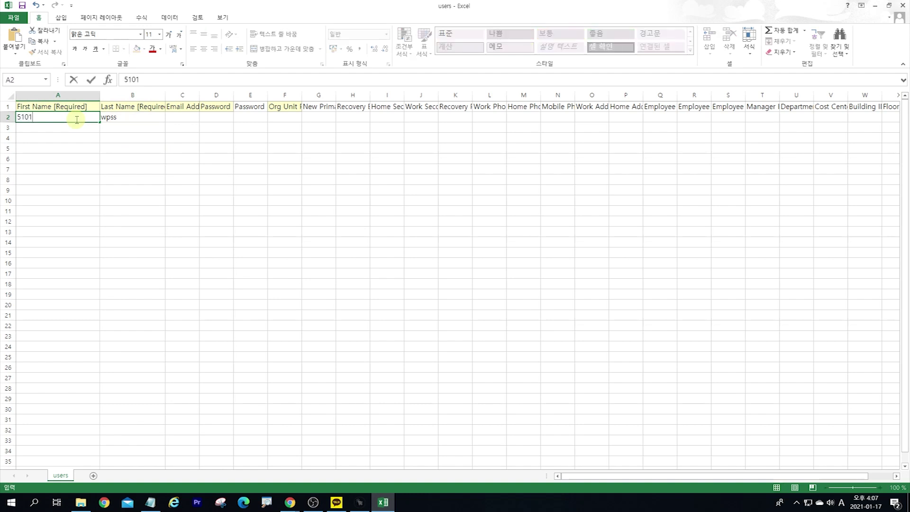
key(Return)
click(109, 127)
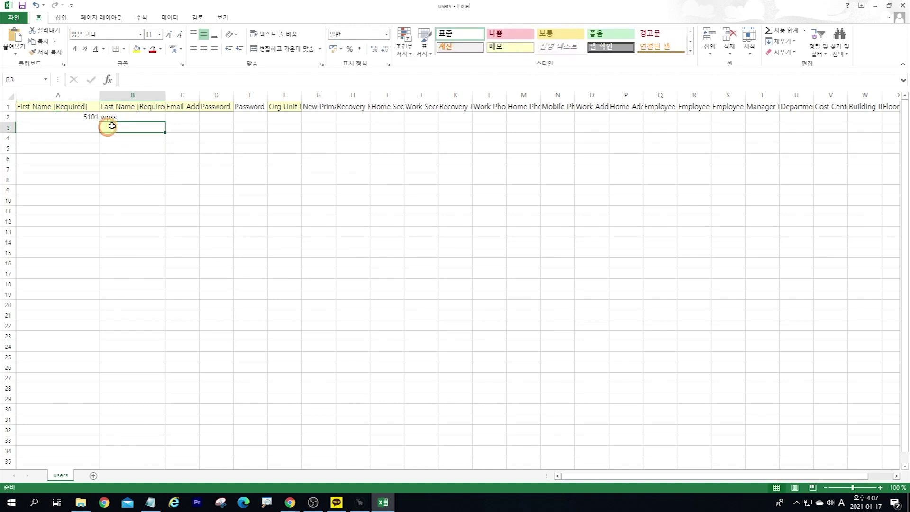
click(115, 118)
click(81, 116)
click(127, 118)
click(87, 119)
drag(100, 122, 101, 320)
key(ctrl)
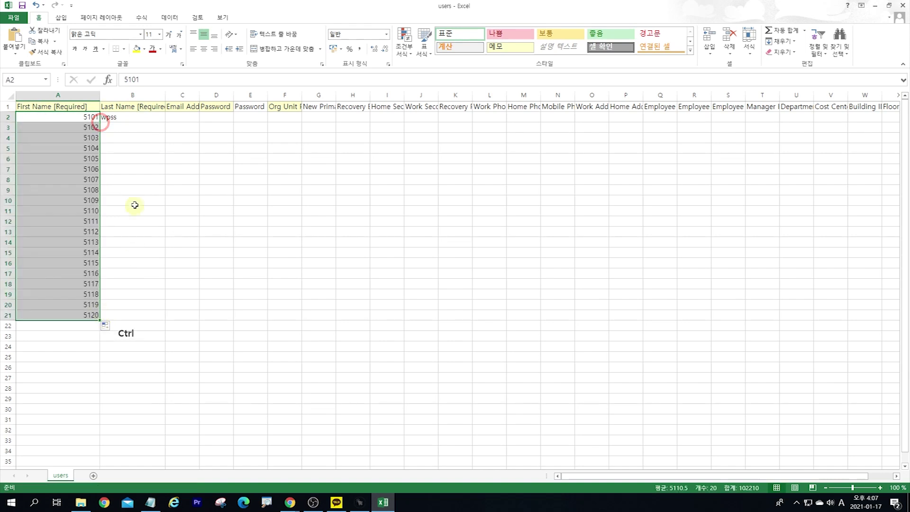
Step: Copy last name wpss down to row 21 and widen the Email Address column
click(143, 117)
drag(165, 122, 169, 325)
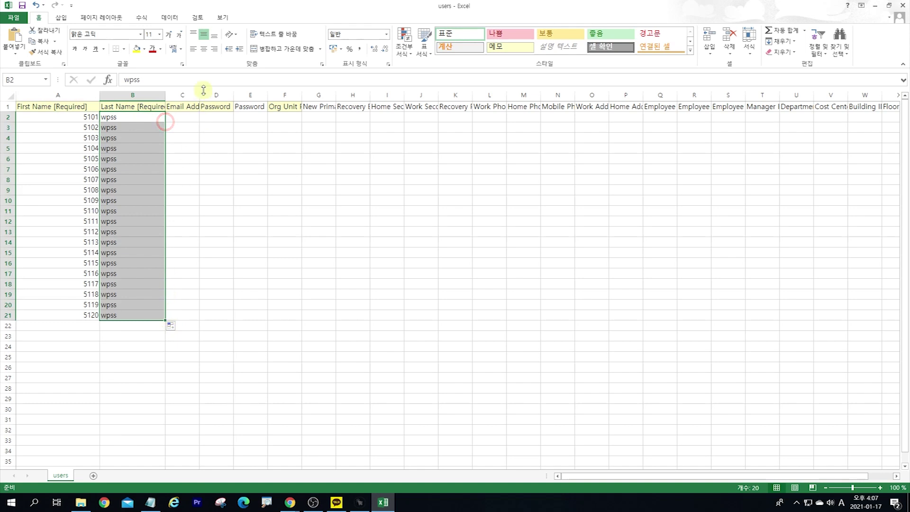
drag(199, 94, 259, 95)
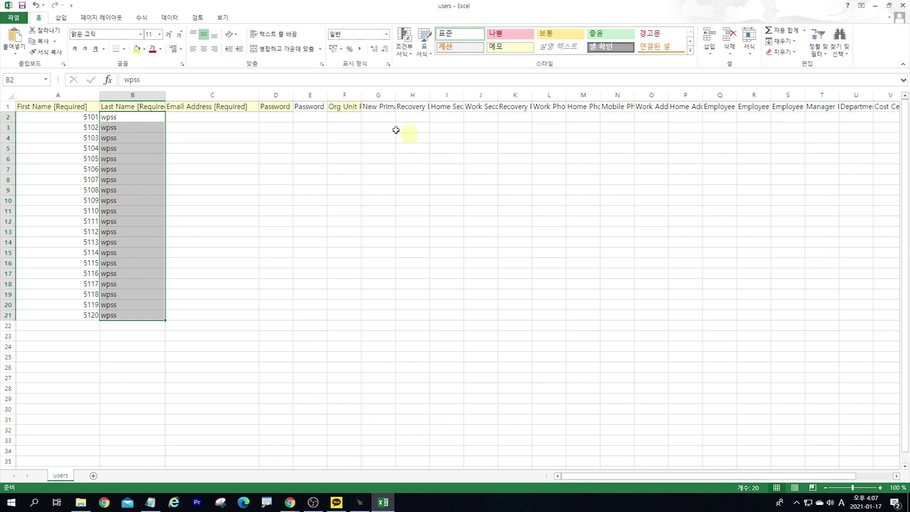
click(187, 119)
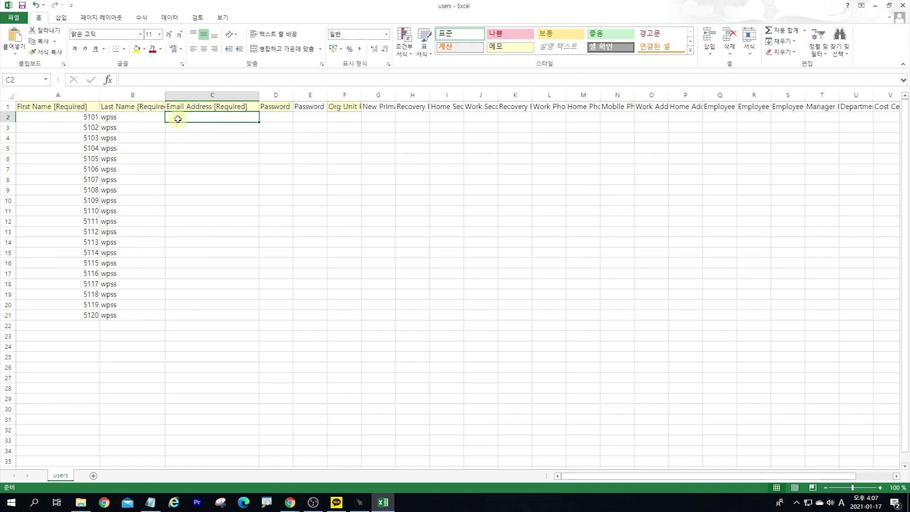
Step: Enter the first user's numbered email address in C2
click(81, 120)
drag(115, 121, 89, 118)
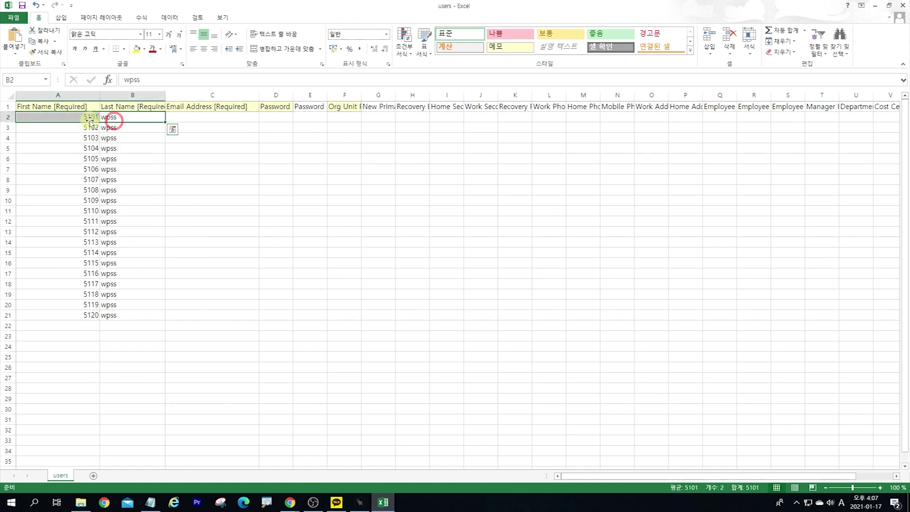
click(128, 118)
click(189, 114)
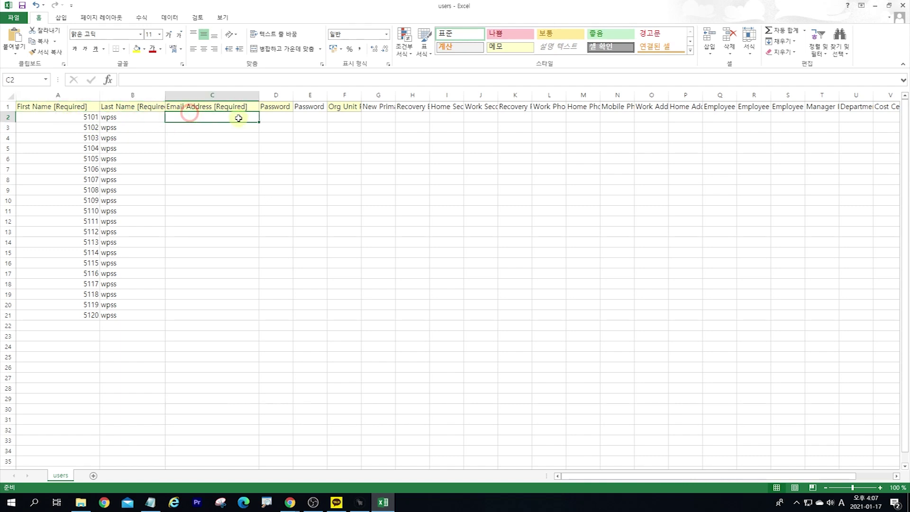
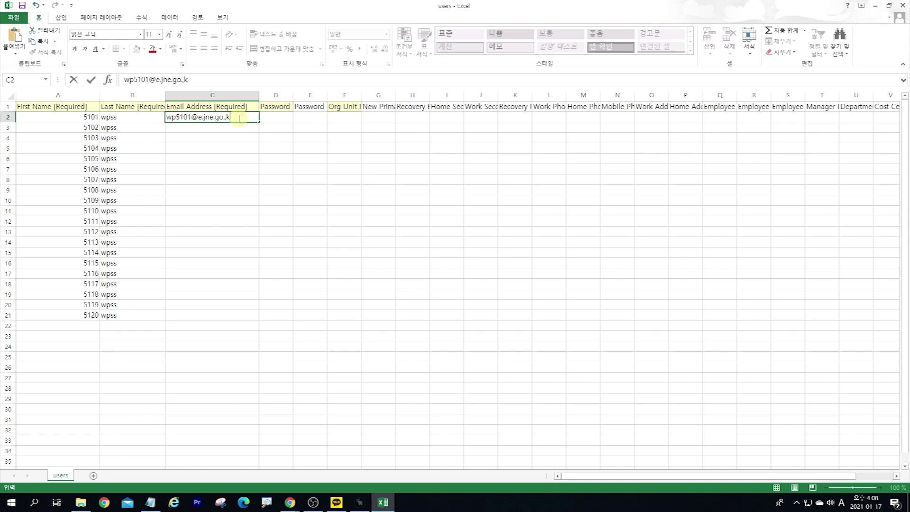
key(Return)
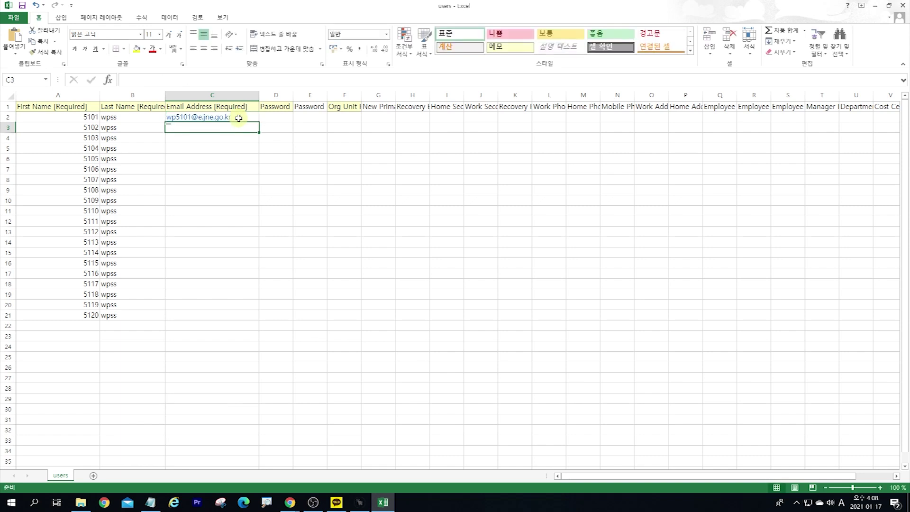
Step: Fill the numbered email addresses down to row 21 and widen the Password column
click(246, 119)
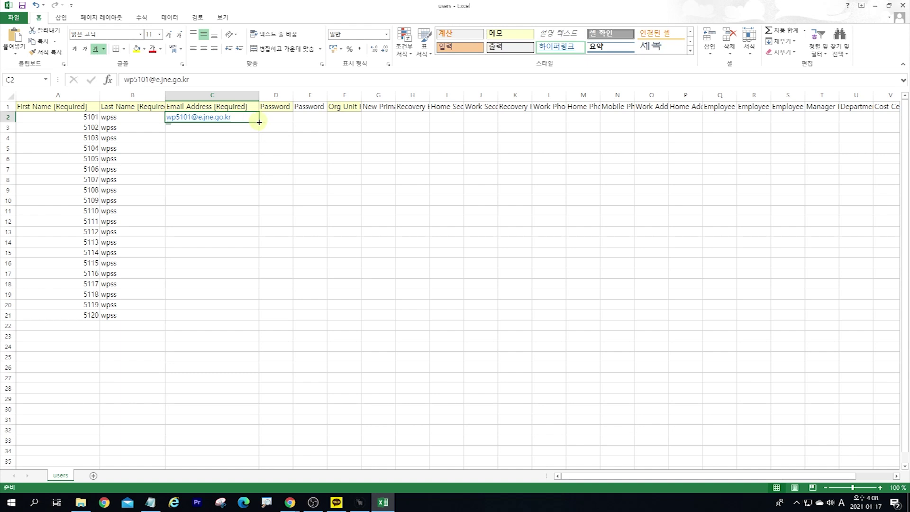
drag(259, 121, 248, 314)
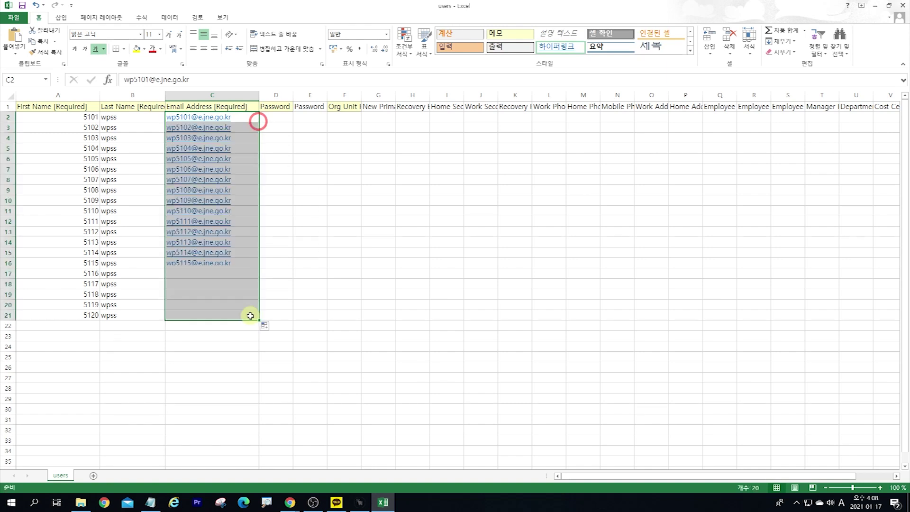
click(289, 132)
drag(292, 97, 308, 97)
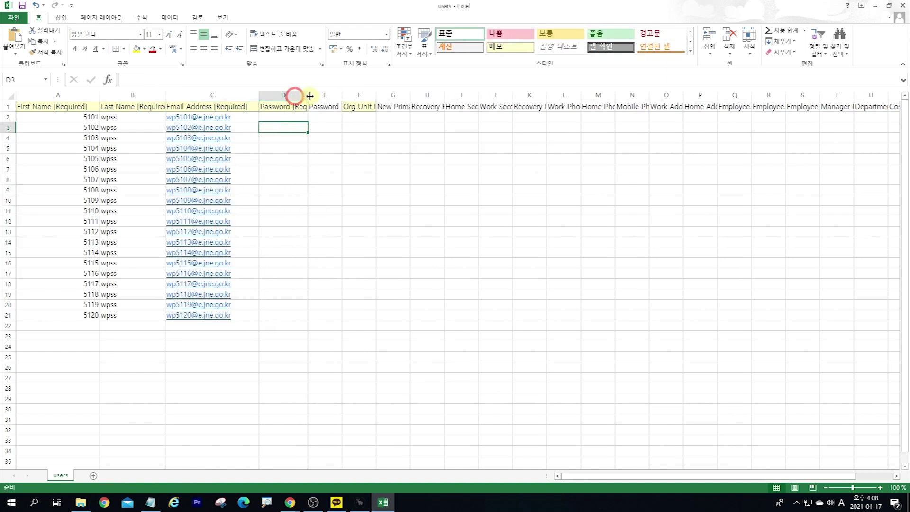
click(291, 115)
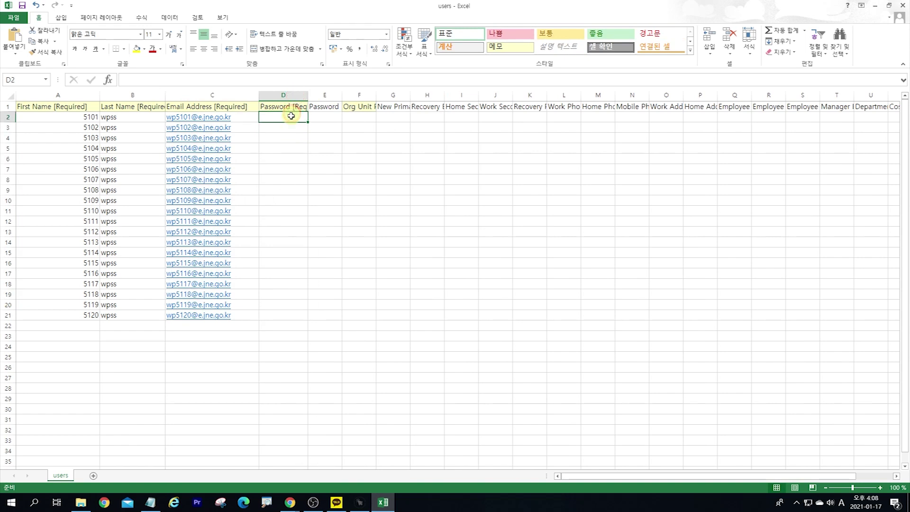
Step: Enter the shared password in D2 and fill it down to D21
text(12345678)
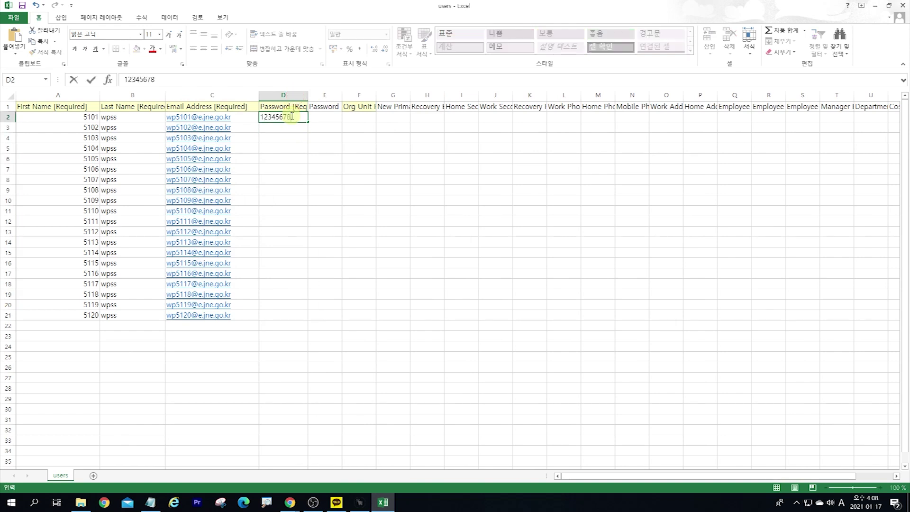
key(Return)
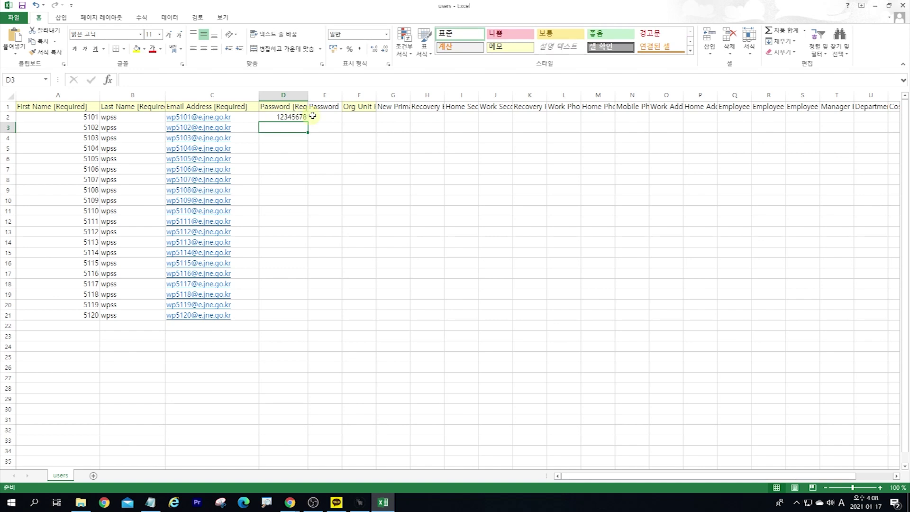
drag(309, 95, 332, 319)
click(314, 117)
Step: Widen the Org Unit Path column to fit its header
drag(395, 96, 422, 97)
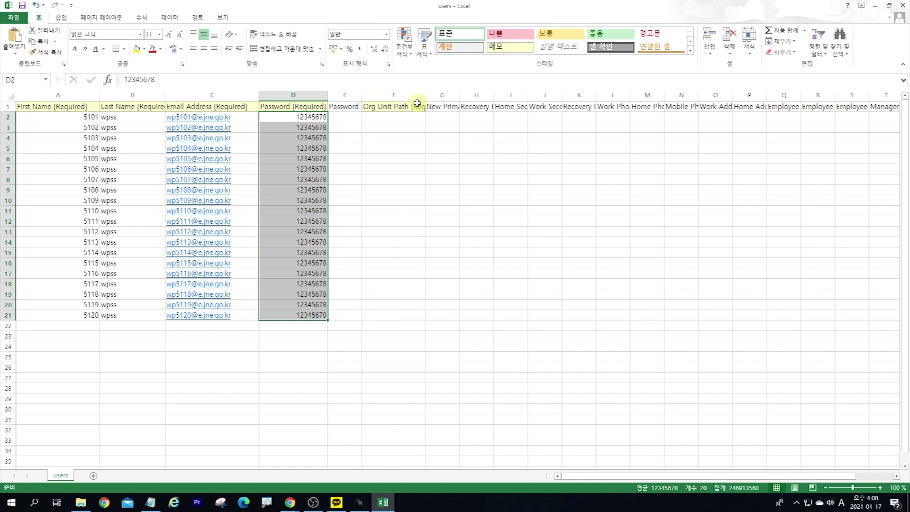
double_click(428, 97)
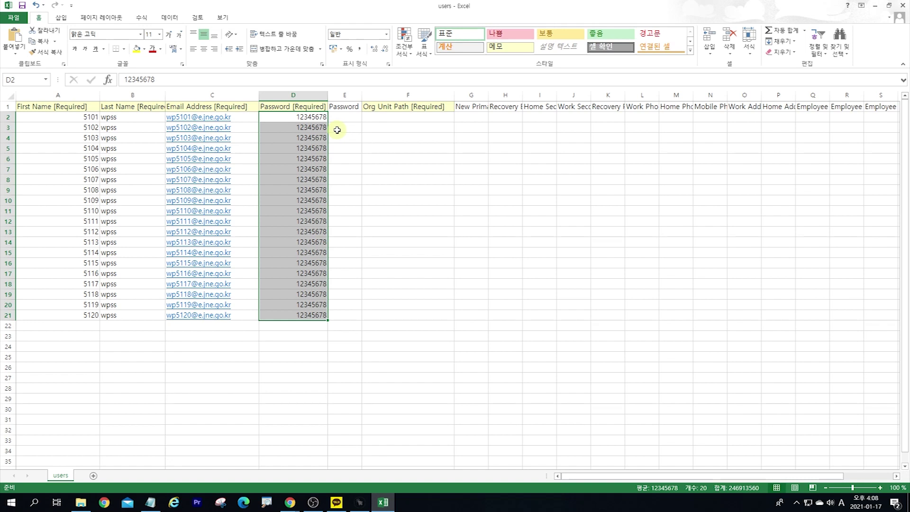
click(338, 130)
click(316, 118)
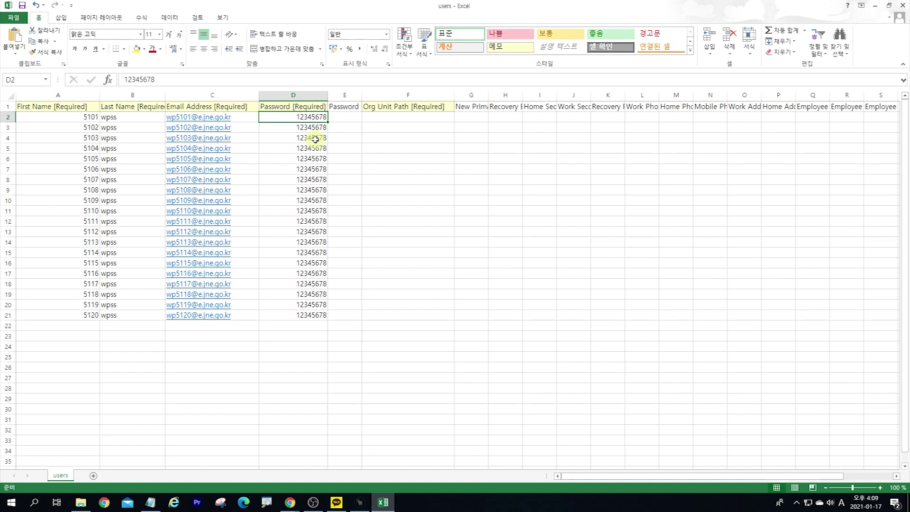
click(374, 115)
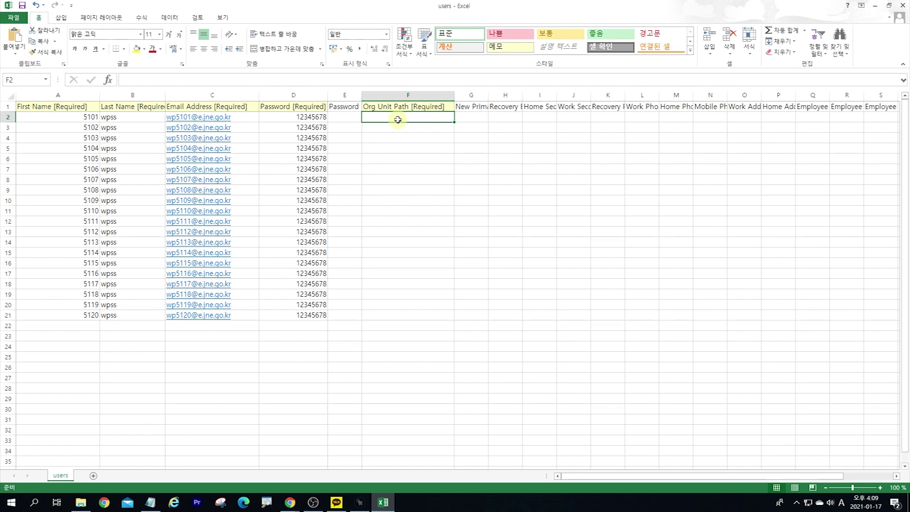
Step: Copy the test org unit path from Notepad and select cell F2 in Excel
key(alt+Tab)
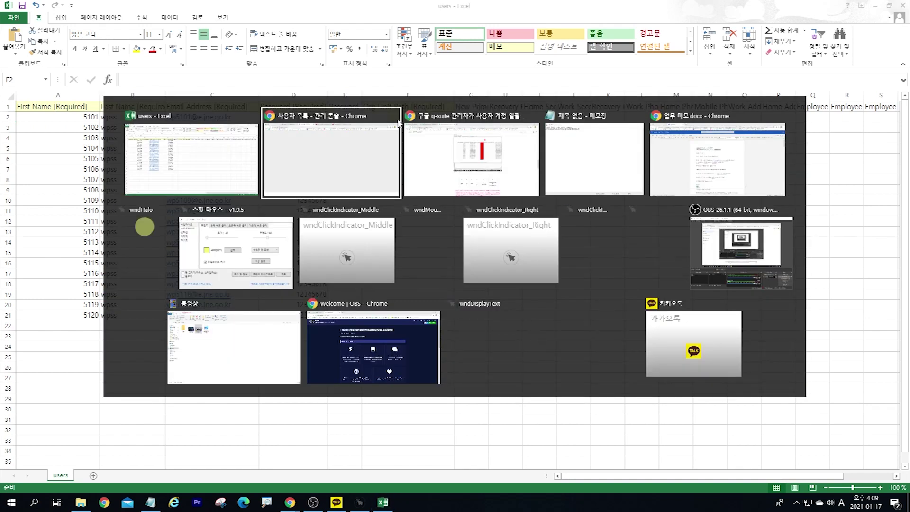
key(alt+Tab)
key(alt+Tab)
drag(575, 130, 393, 129)
key(ctrl+c)
click(827, 106)
click(424, 126)
click(422, 117)
Step: Copy the org unit path line again from Notepad and paste it into F2
key(alt+Tab)
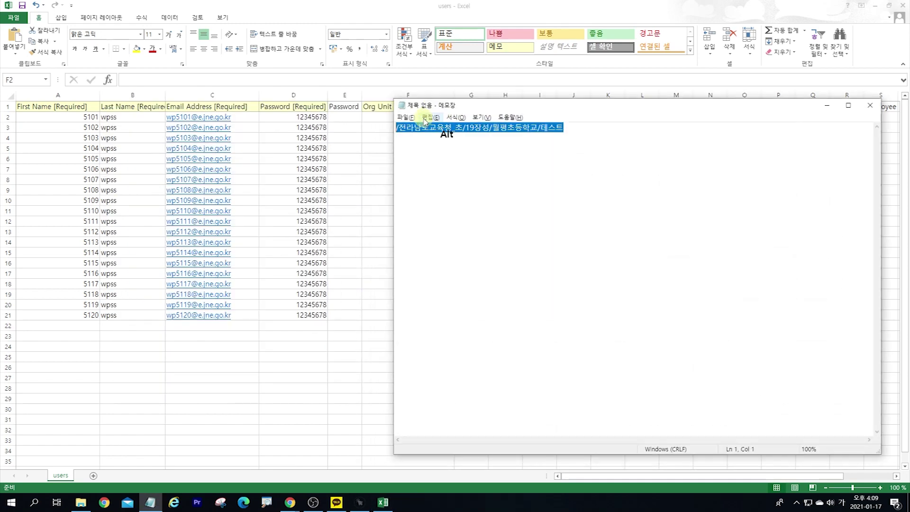
key(alt+Tab)
click(425, 124)
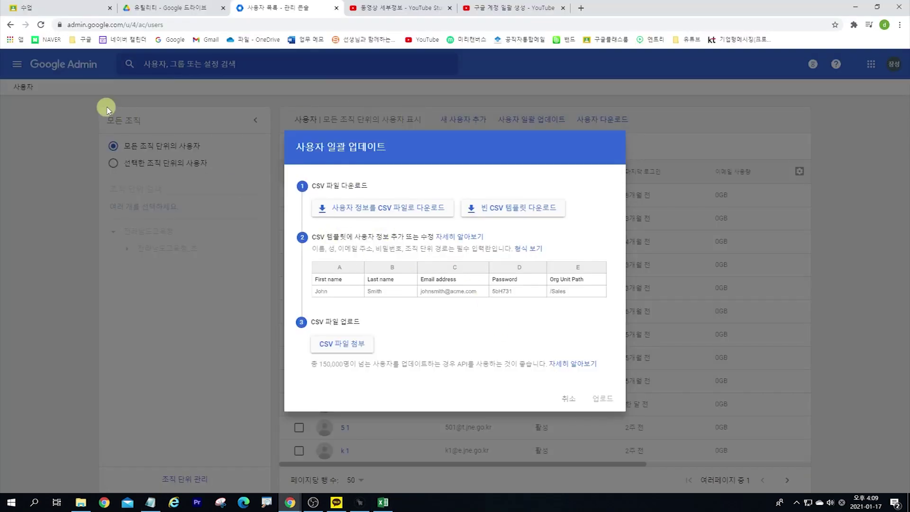
key(alt+Tab)
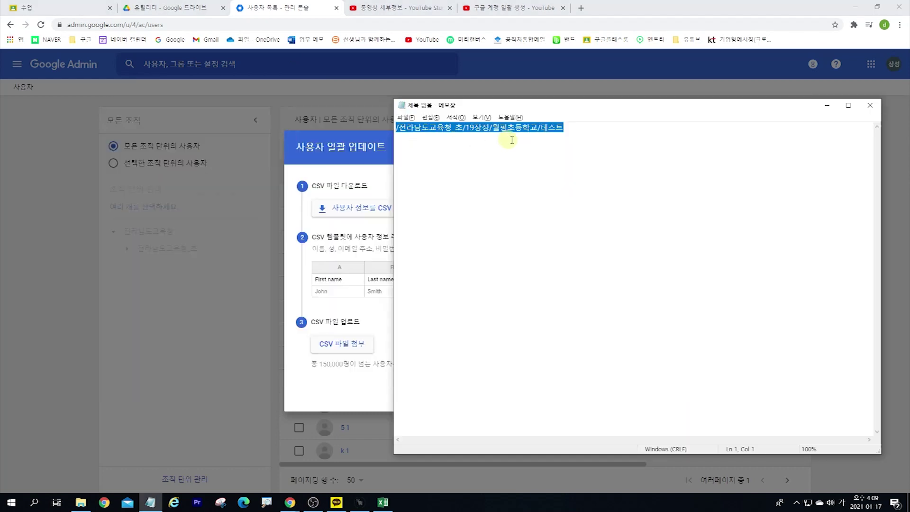
drag(571, 127, 386, 129)
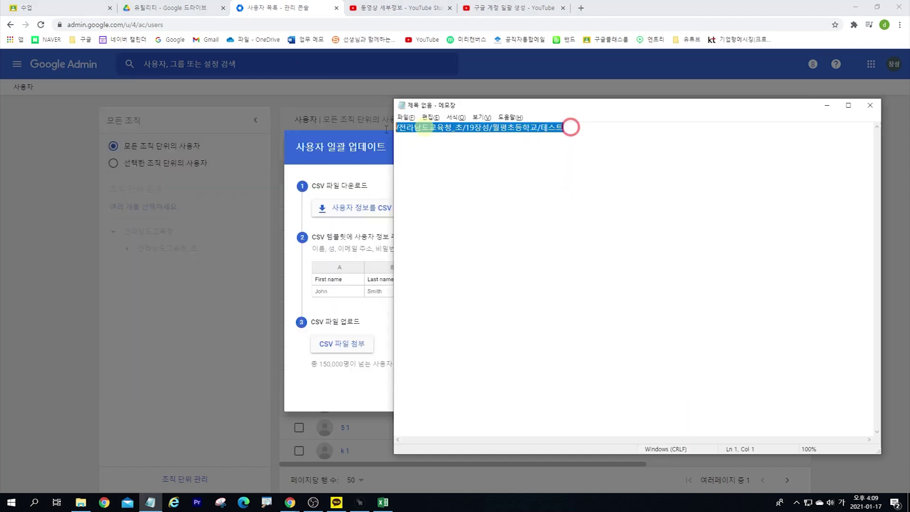
key(ctrl+c)
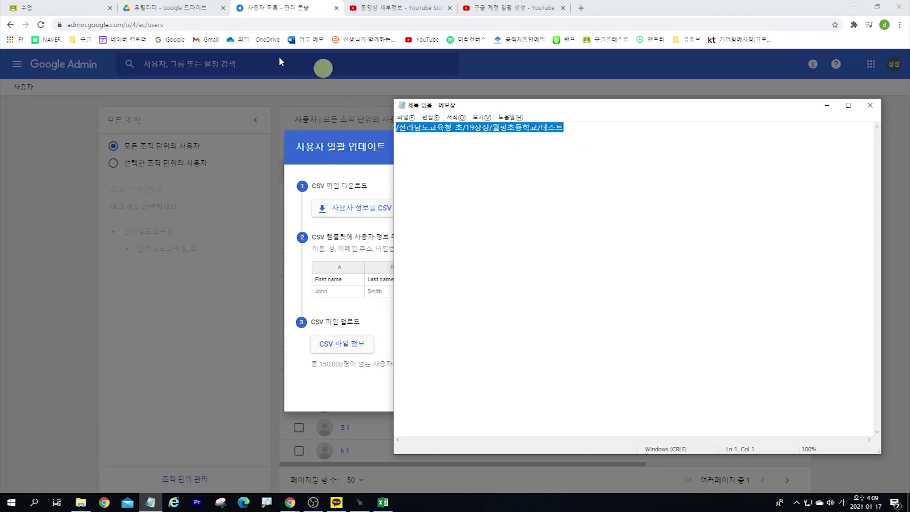
key(alt+Tab)
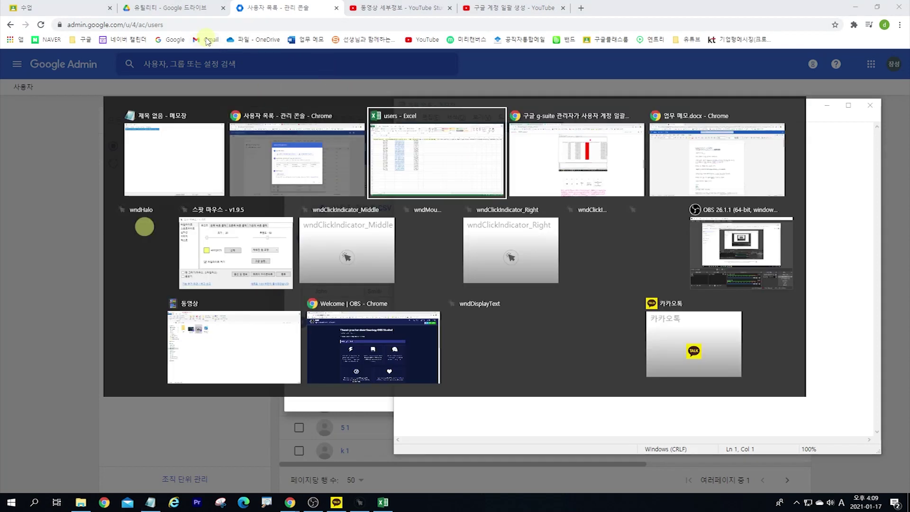
key(alt+Tab)
double_click(410, 119)
key(ctrl+v)
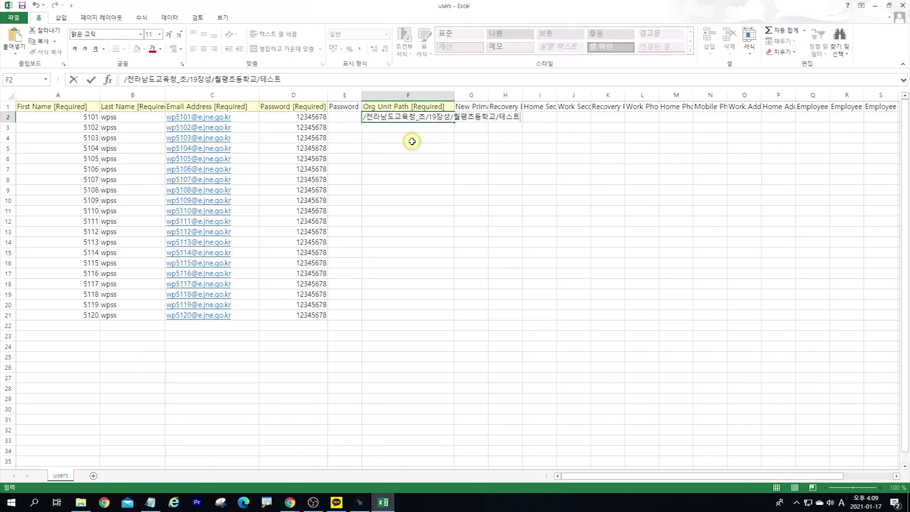
Step: Autofit column F and copy /전라남도교육청_초/19장성/월평초등학교/테스트 into F2 through F21
click(411, 140)
double_click(456, 95)
click(453, 150)
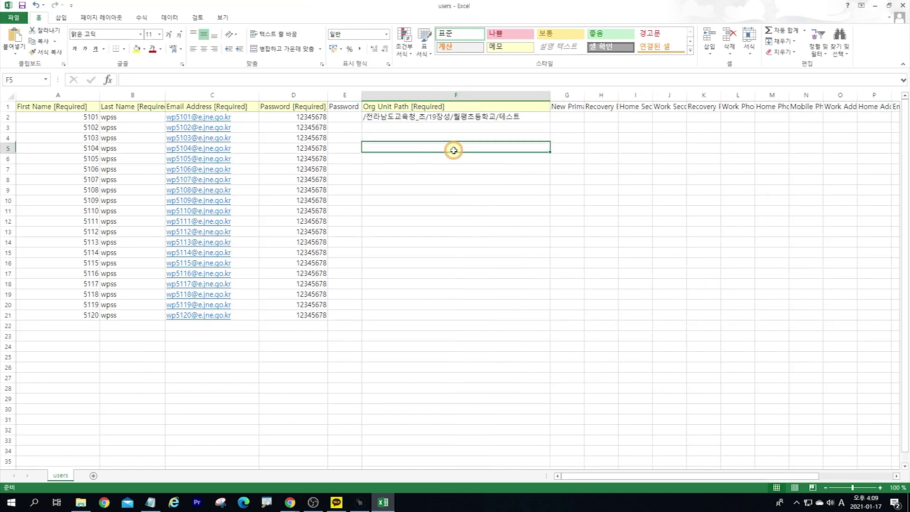
click(451, 117)
drag(551, 123, 556, 317)
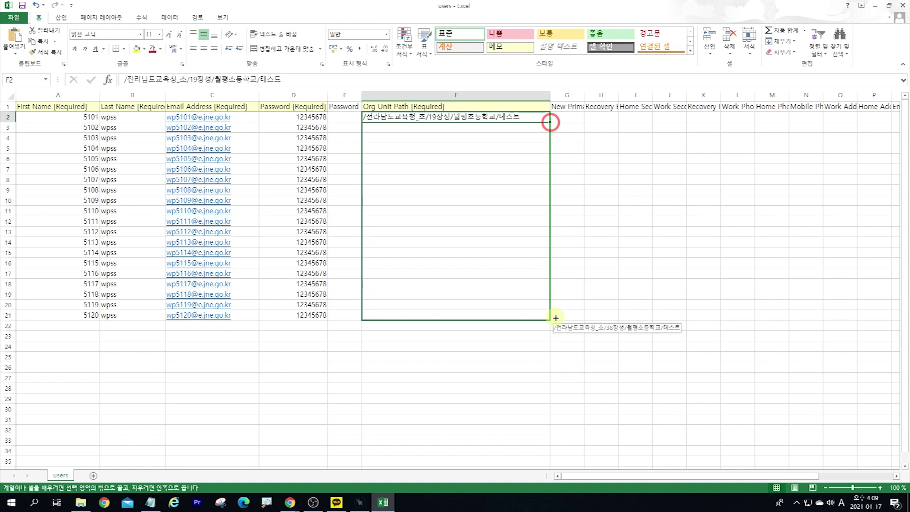
key(ctrl)
drag(556, 317, 556, 318)
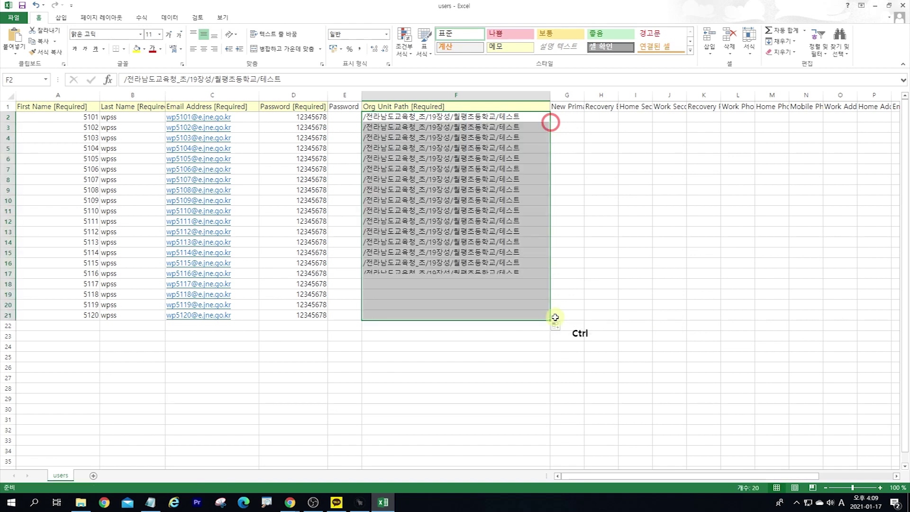
click(562, 315)
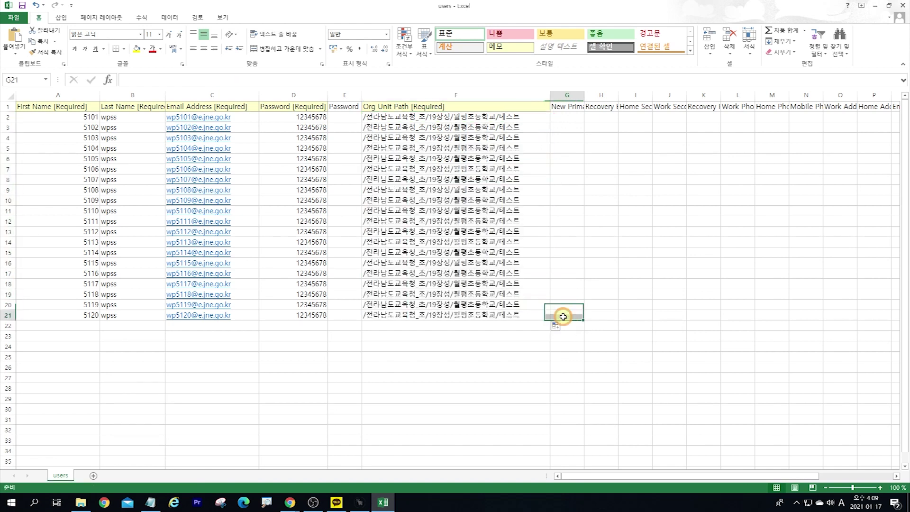
key(Right)
key(Right)
key(Right)
key(Right)
key(Right)
key(Right)
key(Right)
key(Right)
key(Right)
key(Right)
key(Right)
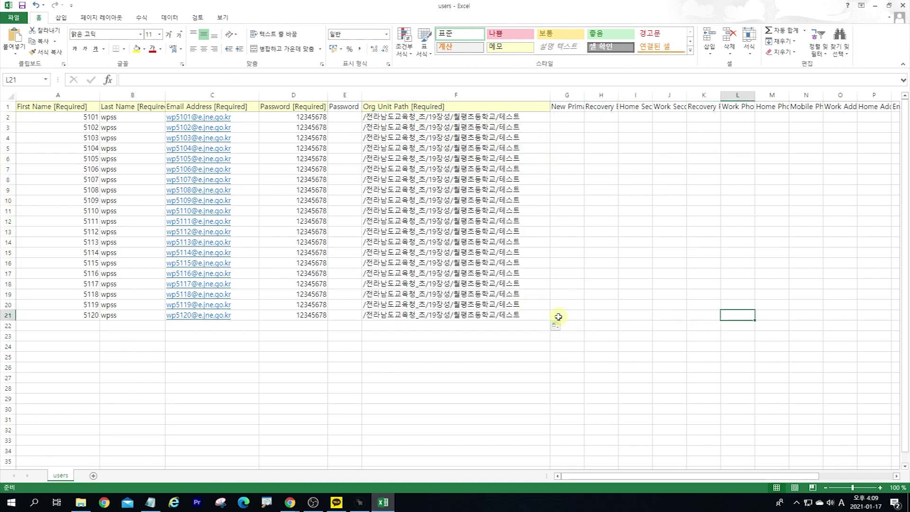
key(Right)
key(Right)
key(Right)
key(Right)
key(Right)
key(Right)
key(Right)
key(Right)
key(Right)
key(Right)
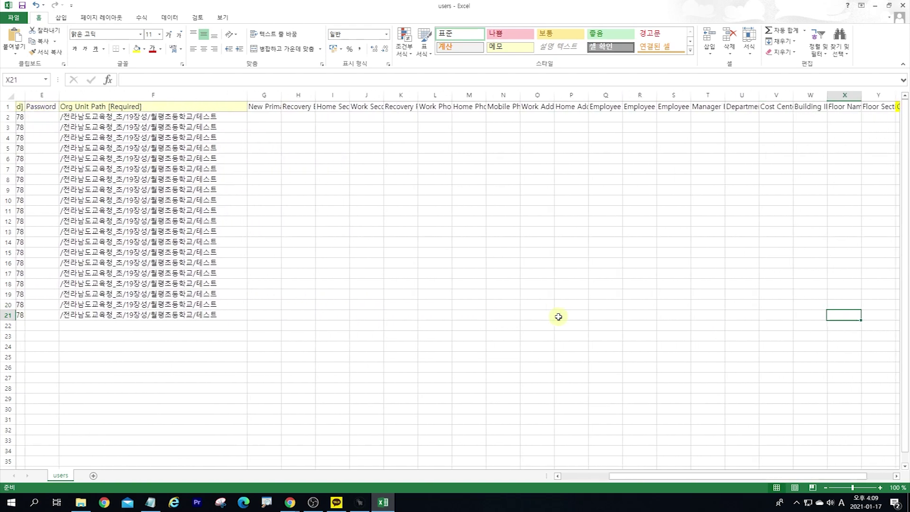
key(Left)
key(Left)
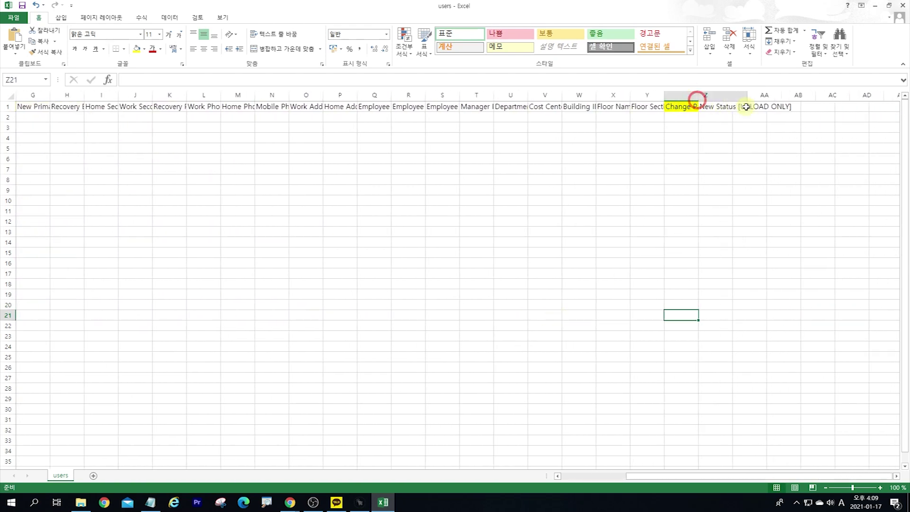
Step: Widen the Change Password column and enter FALSE in Z21
drag(695, 100, 747, 100)
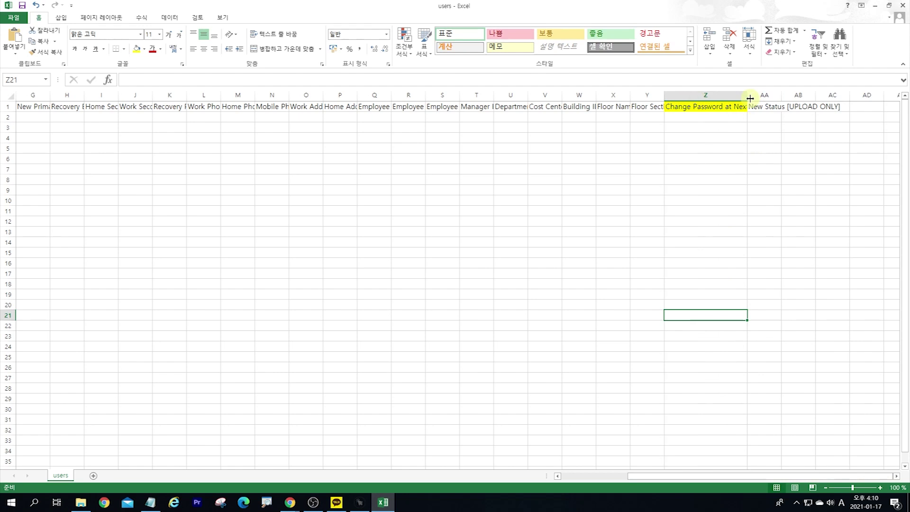
double_click(703, 314)
key(Hangul)
text(ㄹ)
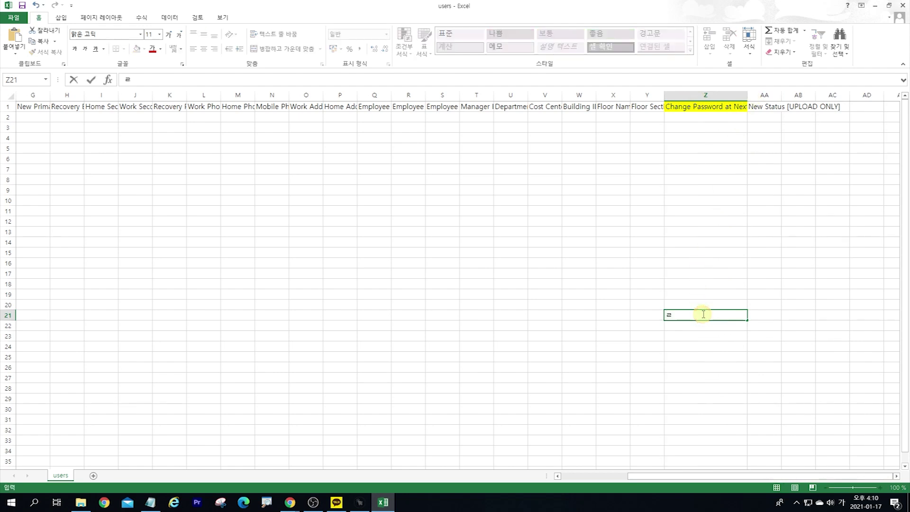
key(Hangul)
text(FALSE)
key(Return)
Step: Enter TRUE in AA21, then clear it again
click(702, 314)
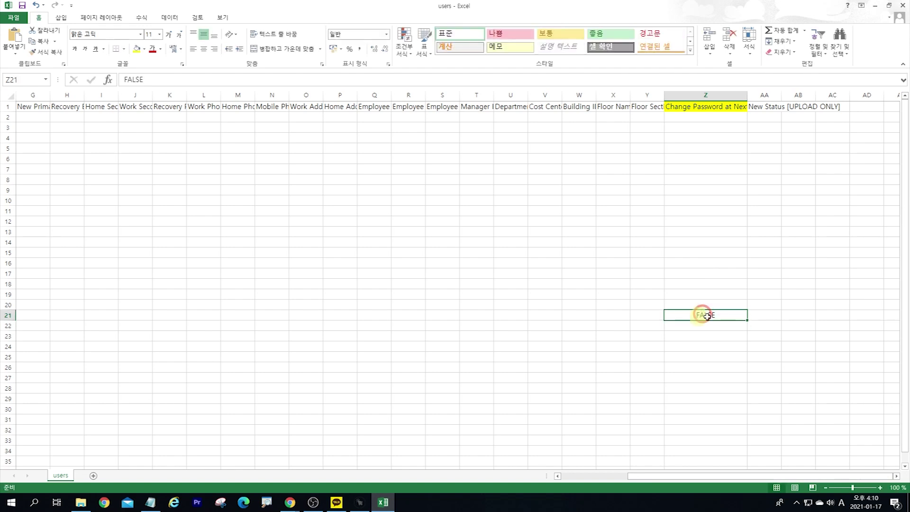
click(756, 318)
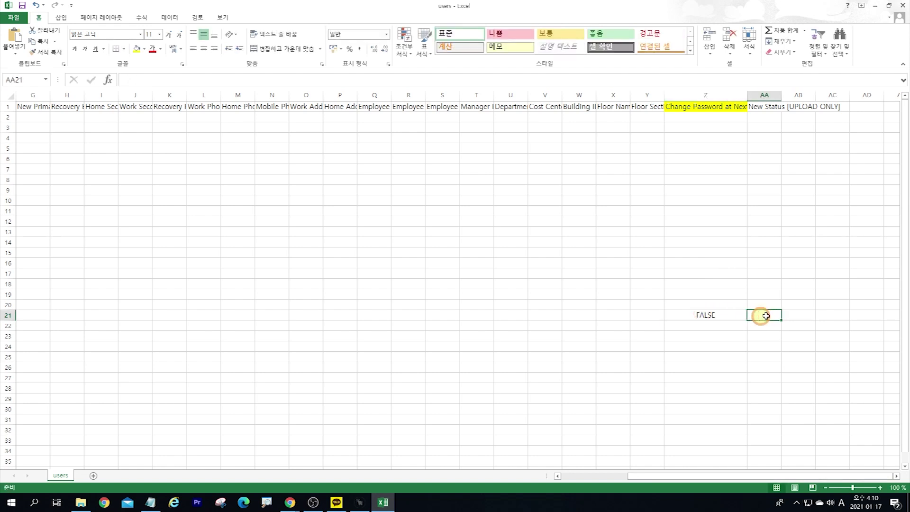
text(tru)
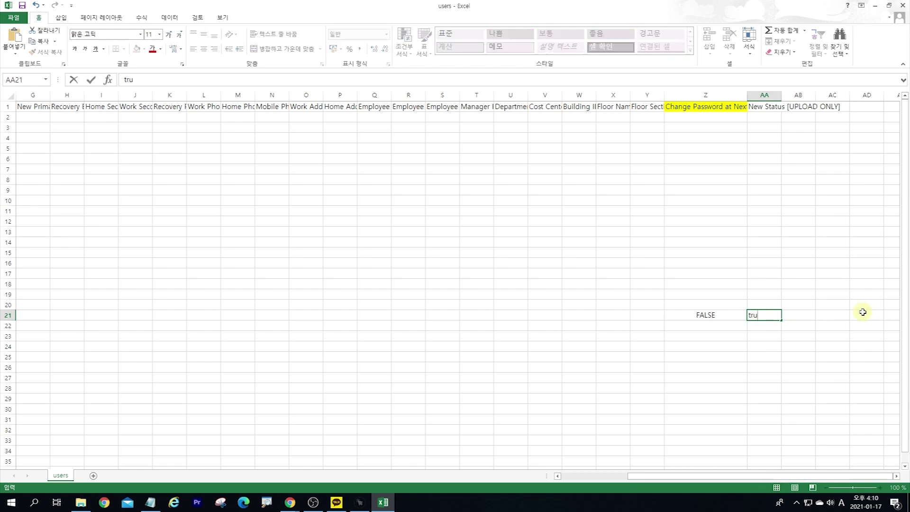
text(e)
key(Return)
click(770, 313)
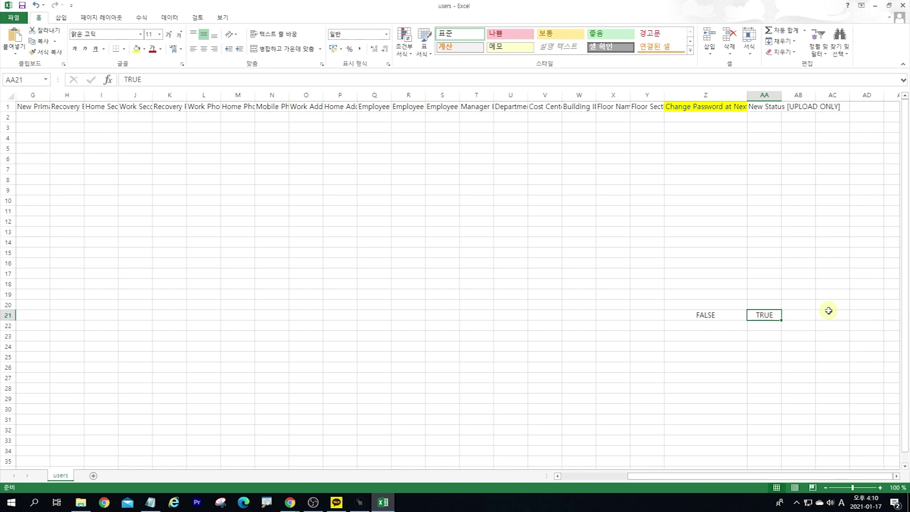
key(Delete)
key(Left)
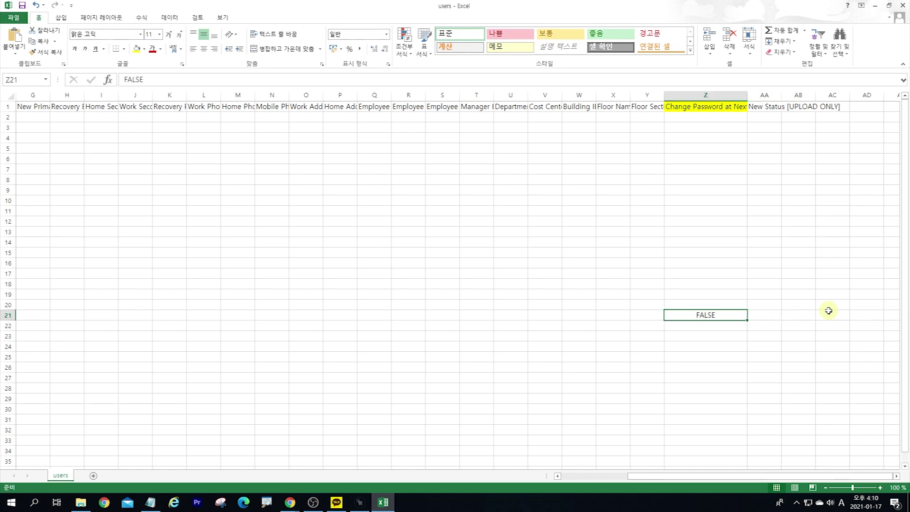
Step: Copy FALSE from Z21 up through Z2
drag(746, 318, 725, 117)
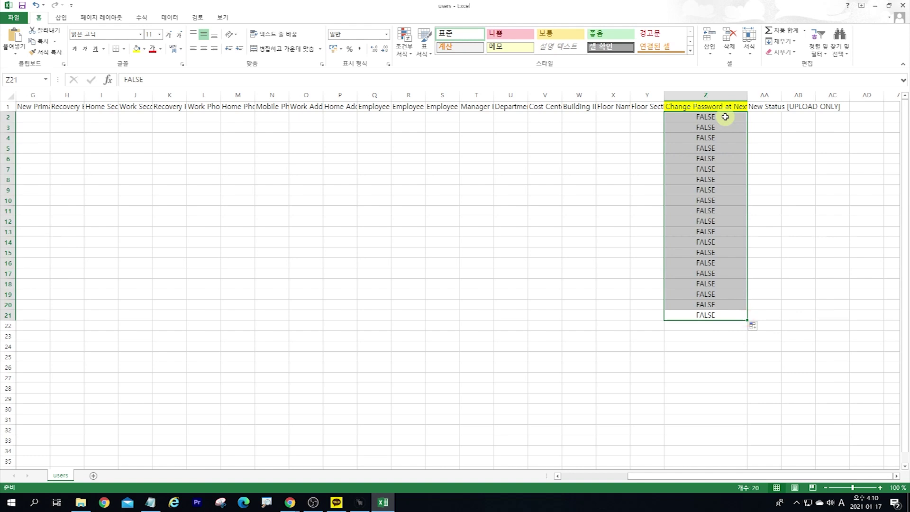
click(725, 126)
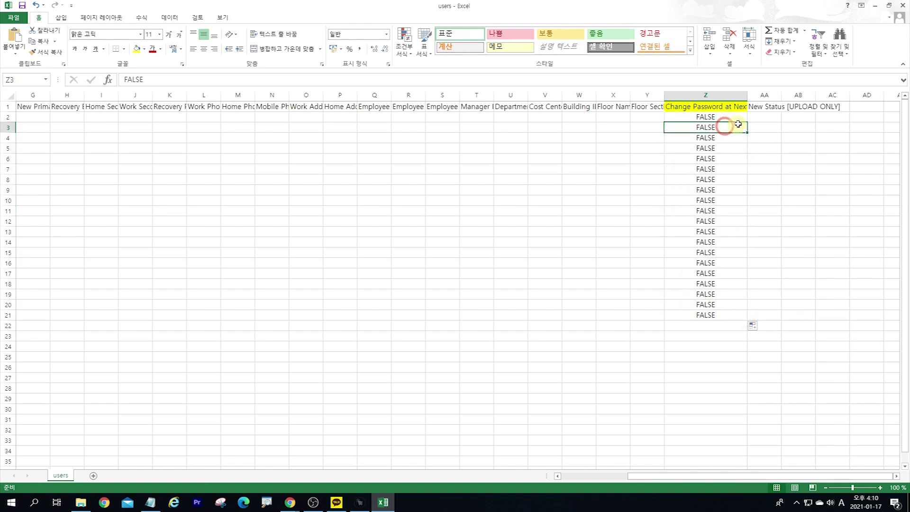
click(738, 118)
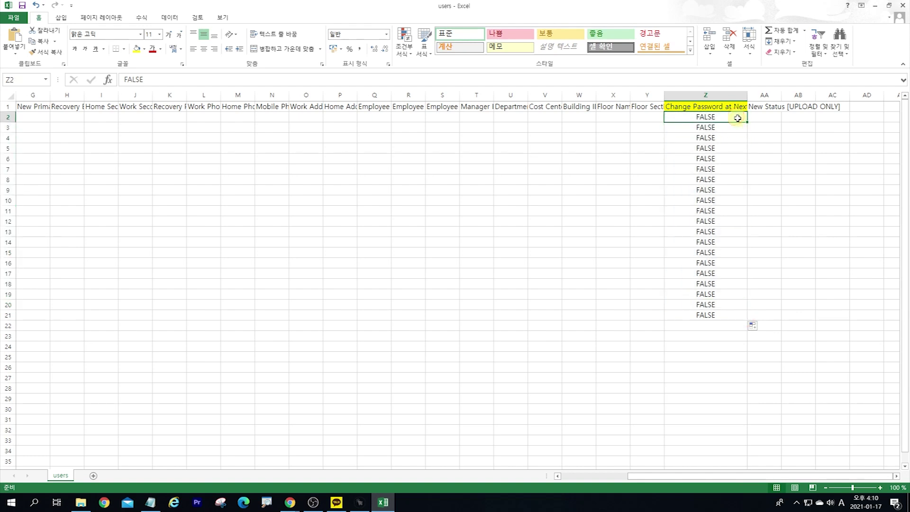
key(Left)
key(Left)
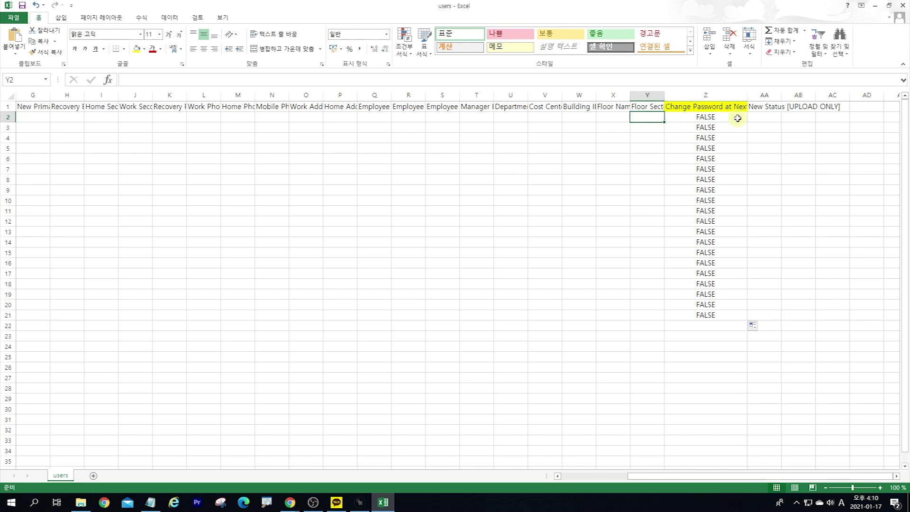
key(Right)
key(Right)
key(Left)
key(Left)
key(Left)
key(Left)
key(Left)
key(Left)
key(Left)
key(Left)
key(Left)
key(Left)
key(Left)
key(Left)
key(Left)
key(Left)
key(Left)
key(Left)
key(Left)
key(Left)
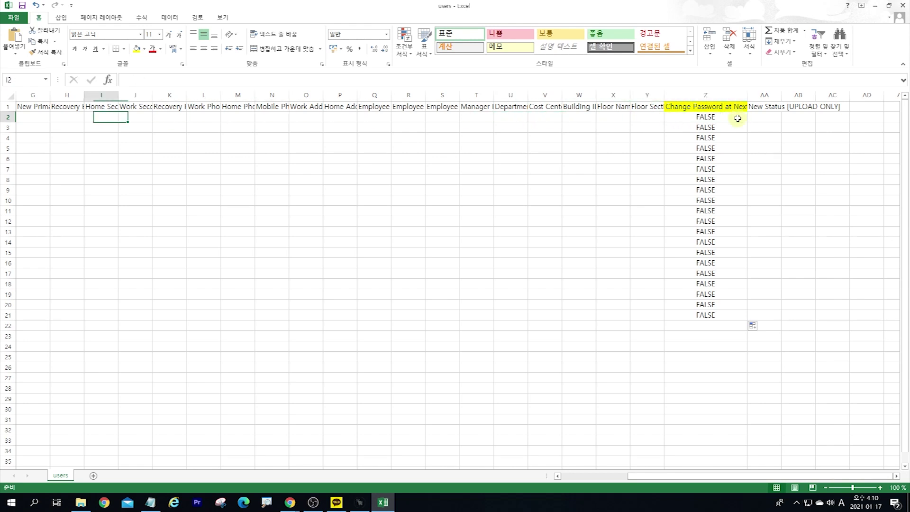
key(Left)
key(Left)
key(Left)
key(Left)
key(Left)
key(Left)
key(Left)
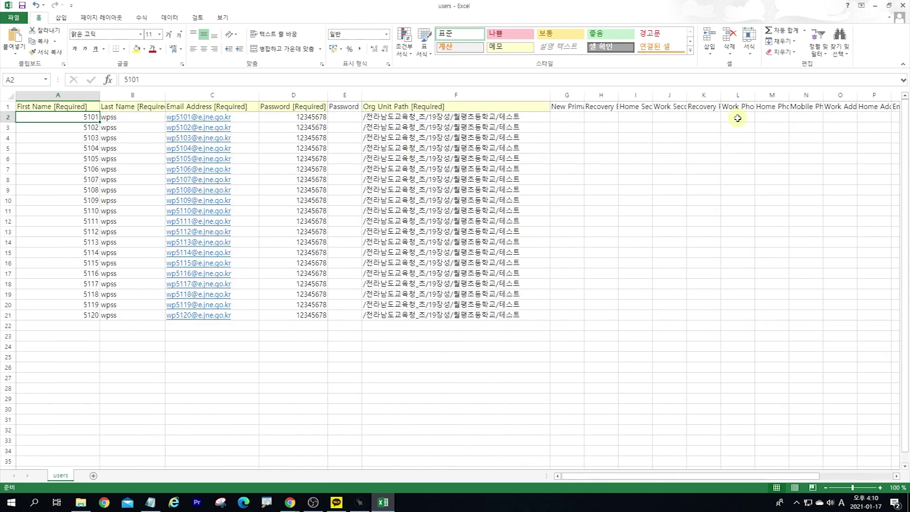
Step: Look over the File Info and Account pages, then open File > Save As
key(Right)
key(Right)
key(Right)
key(Right)
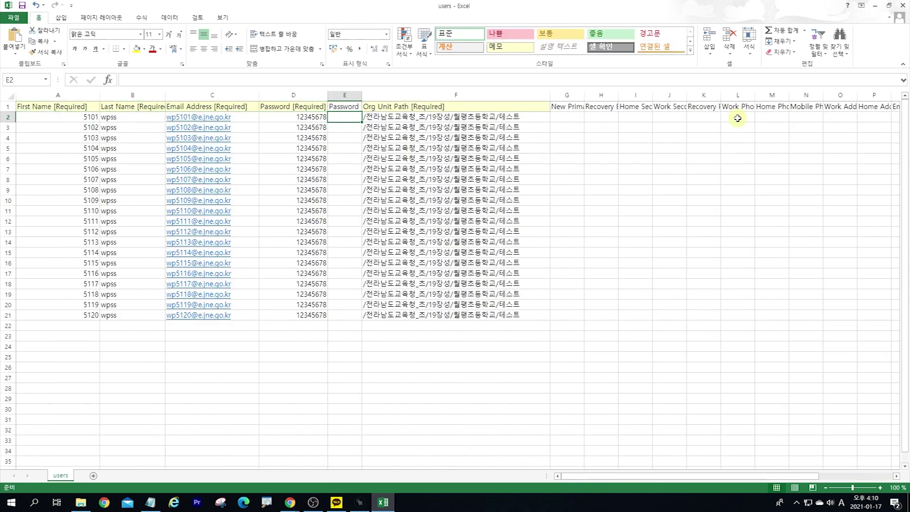
key(Left)
key(Left)
key(Left)
key(Left)
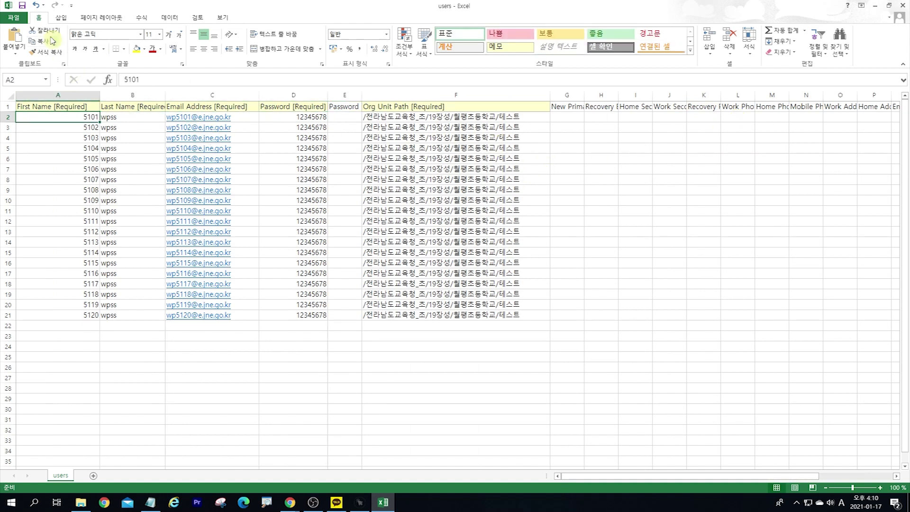
click(15, 19)
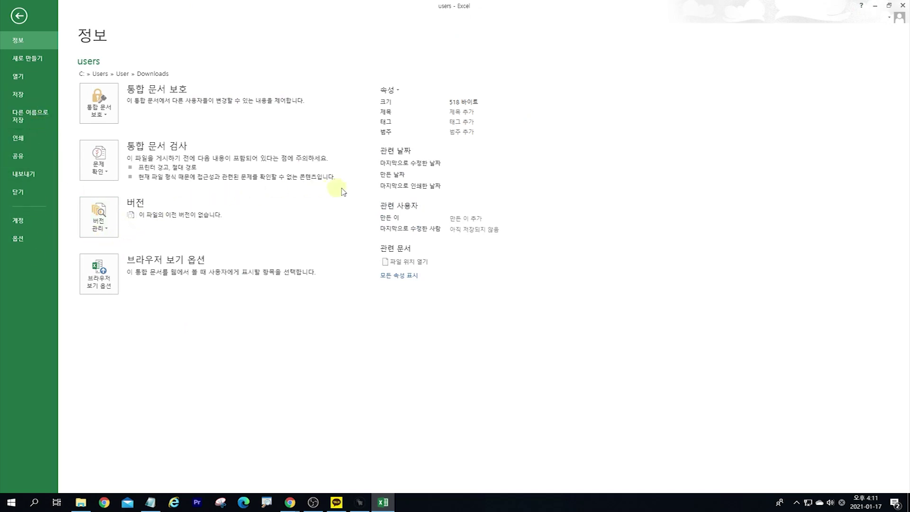
click(19, 16)
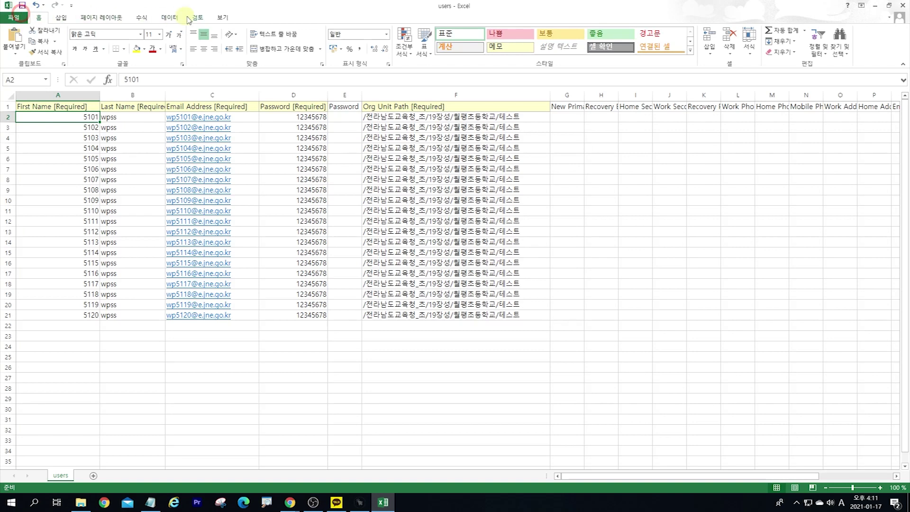
click(223, 18)
click(13, 17)
click(21, 220)
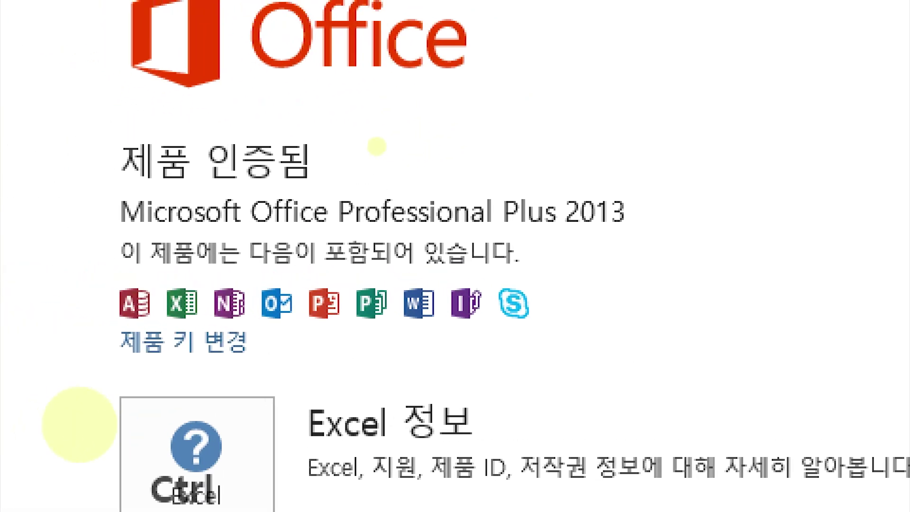
click(19, 16)
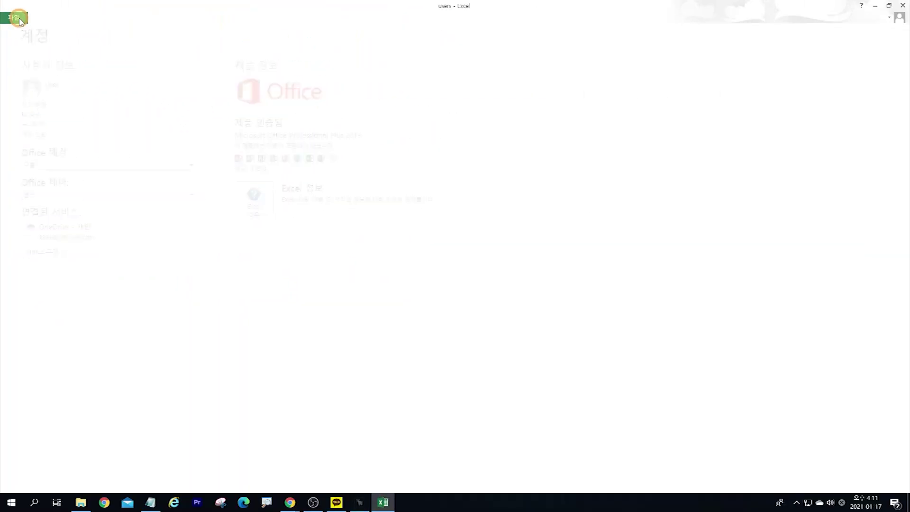
click(12, 17)
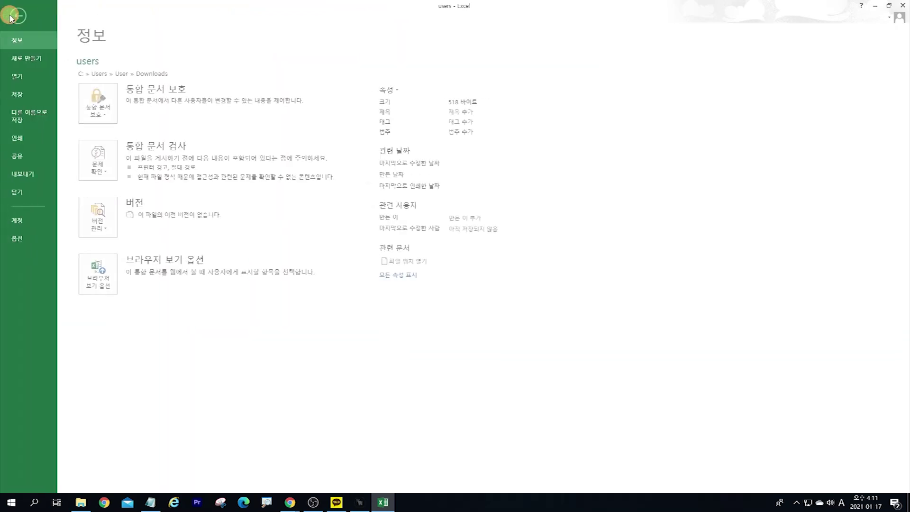
click(33, 116)
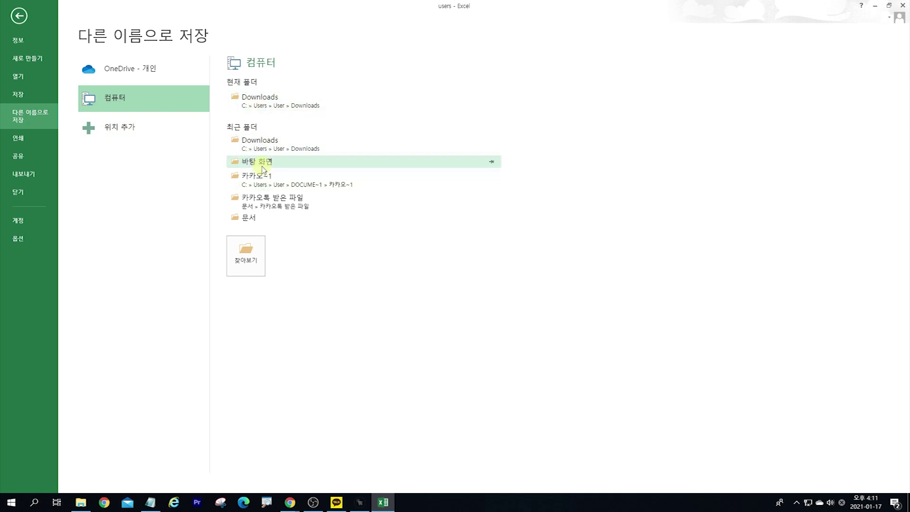
click(246, 249)
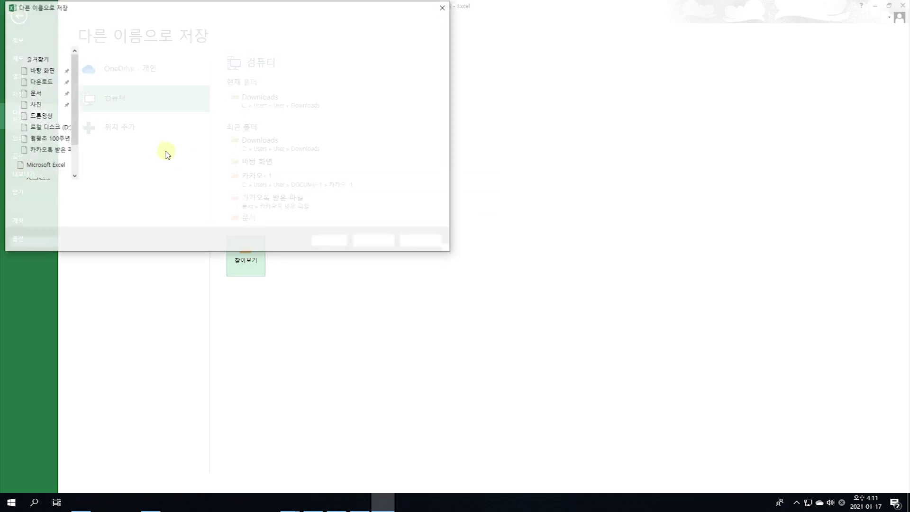
scroll(47, 90, down, 3)
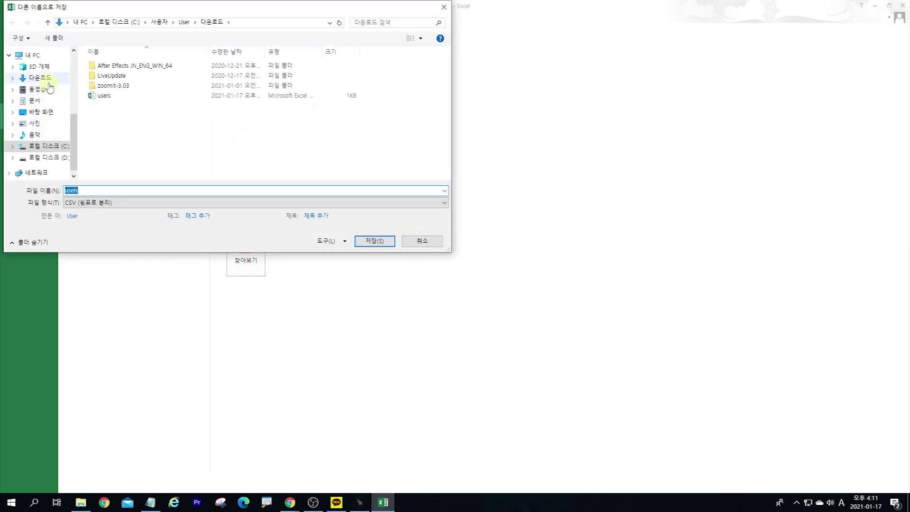
click(46, 114)
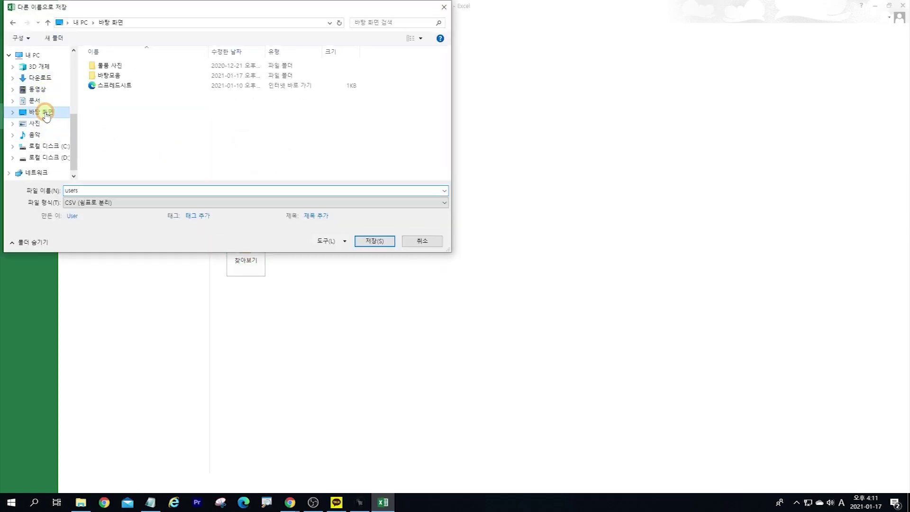
click(184, 202)
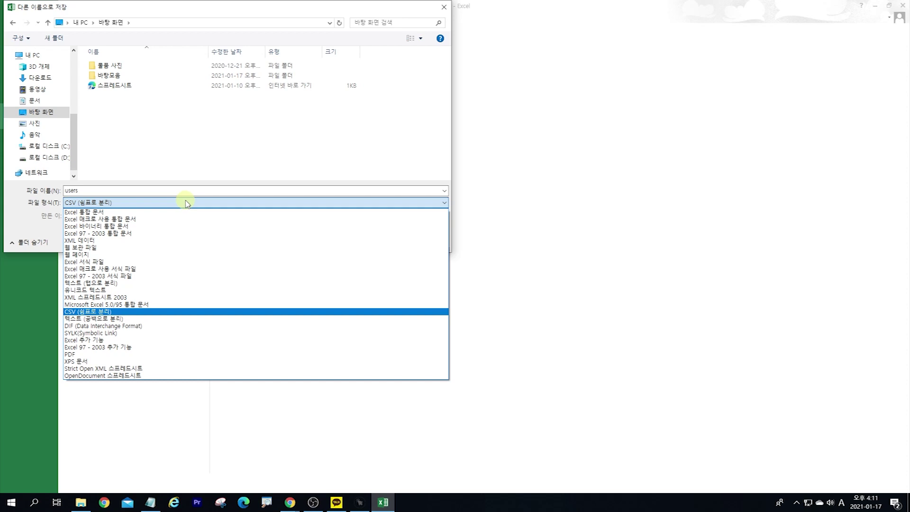
click(186, 203)
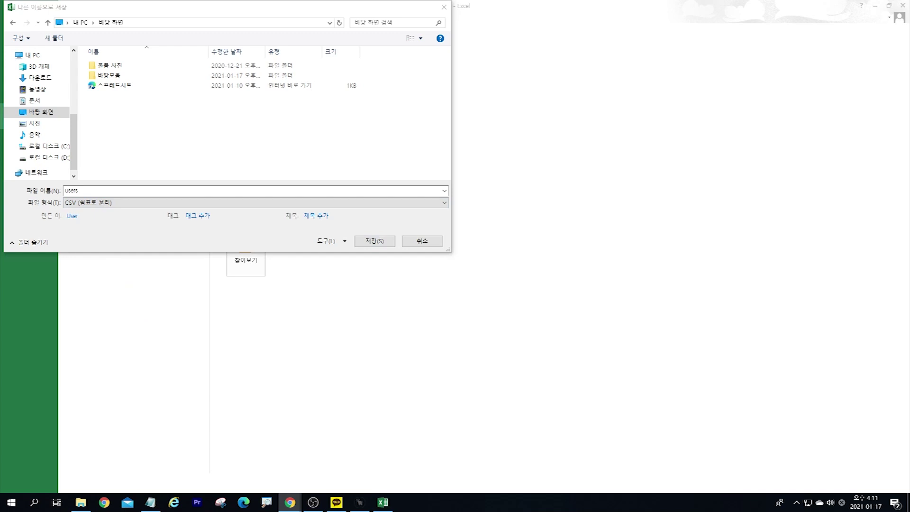
click(345, 203)
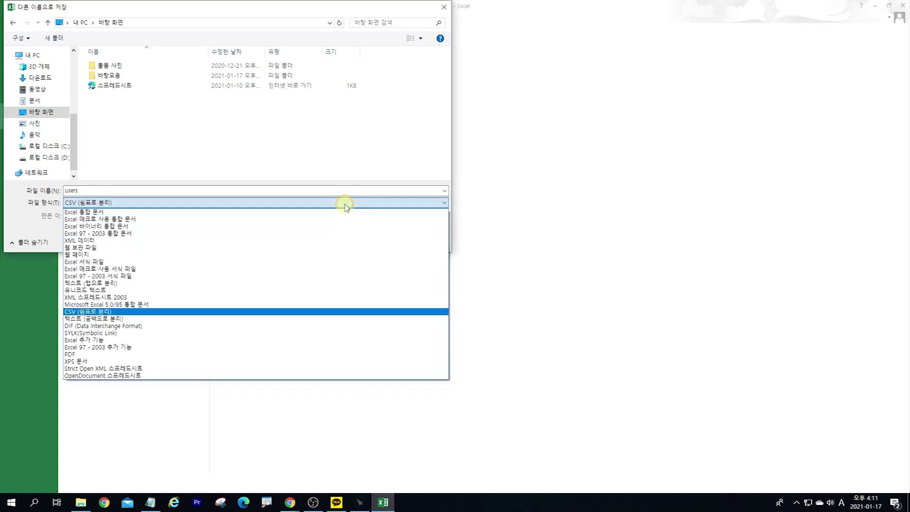
click(909, 219)
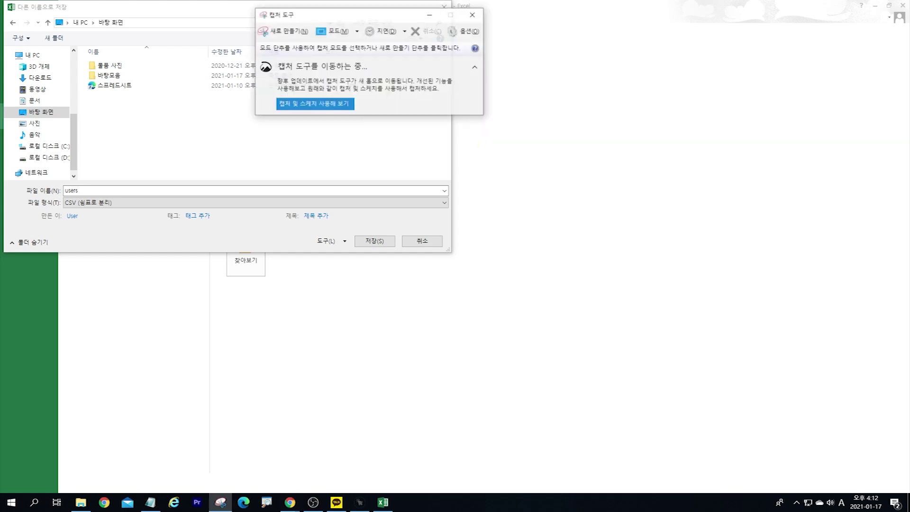
click(293, 32)
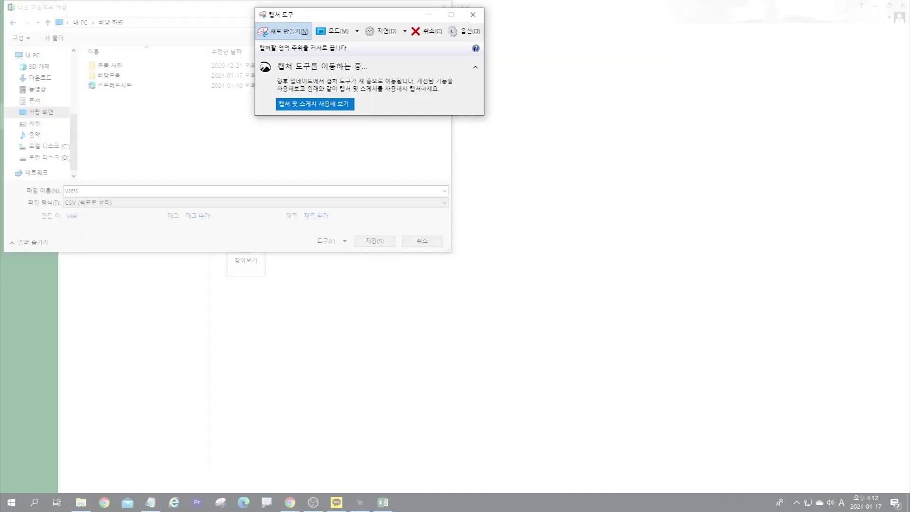
key(Escape)
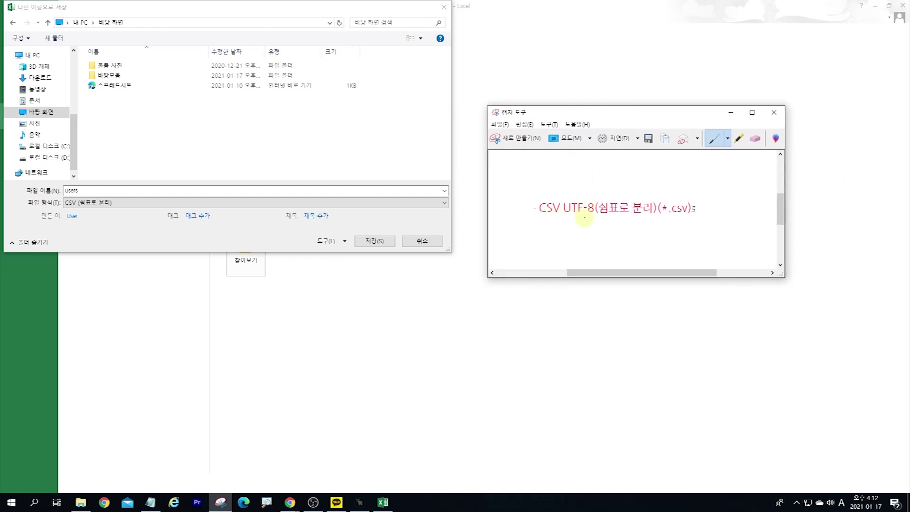
click(287, 204)
click(286, 203)
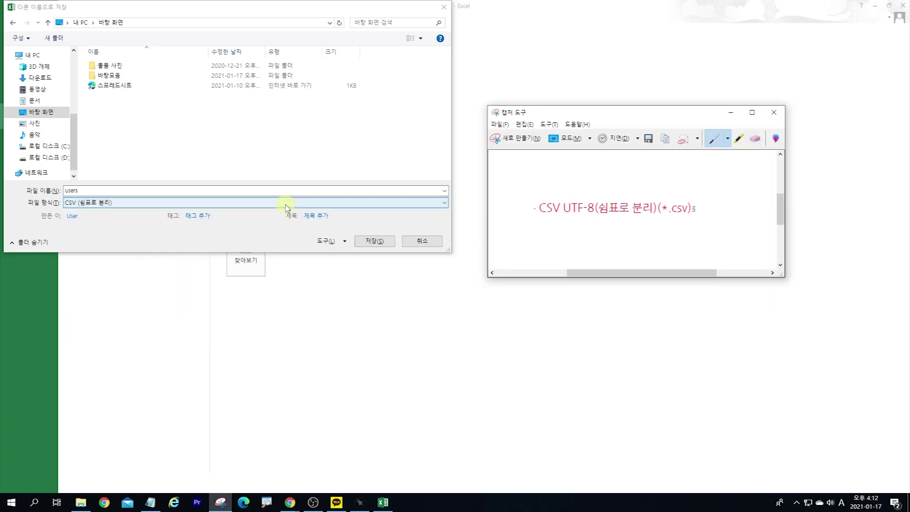
click(287, 204)
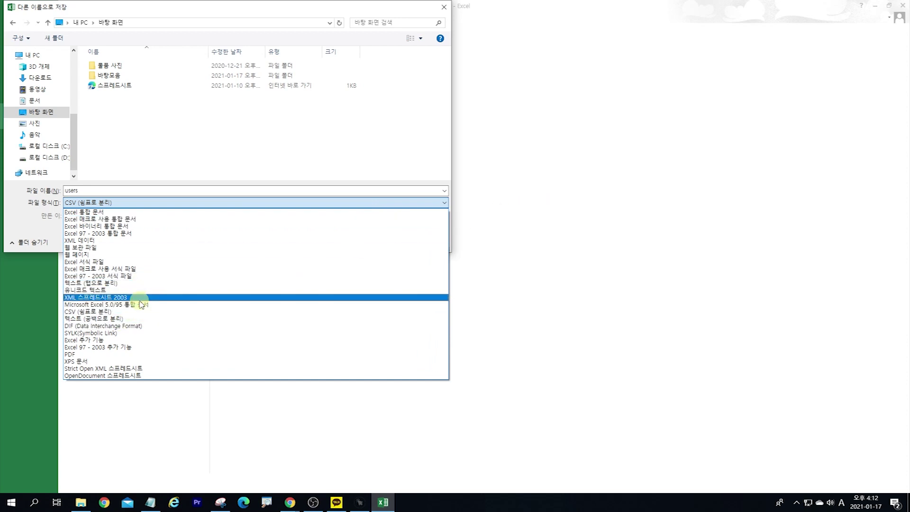
click(532, 273)
click(420, 240)
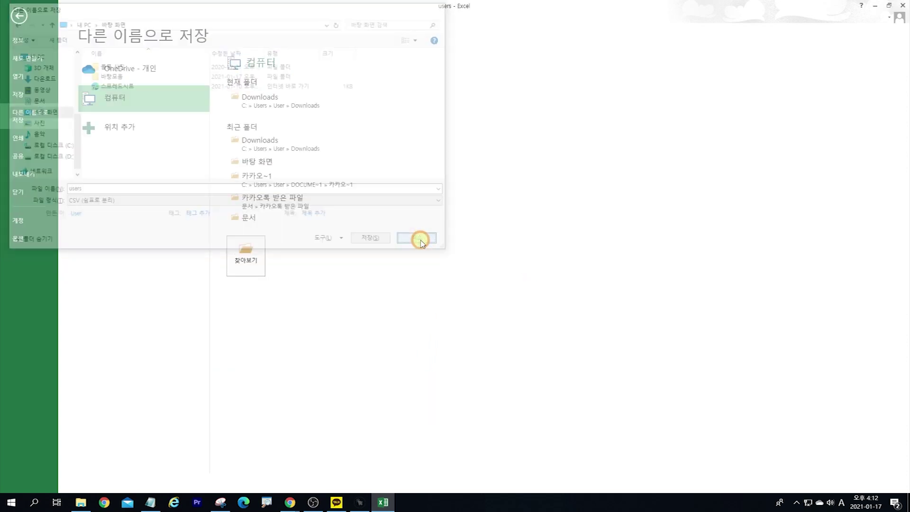
Step: Save the sheet with Ctrl+S, keeping the CSV format
click(19, 17)
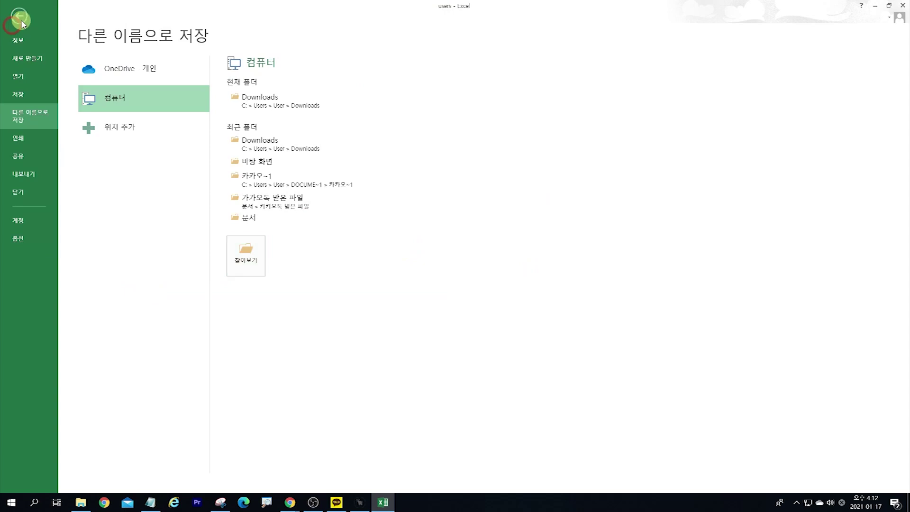
click(230, 325)
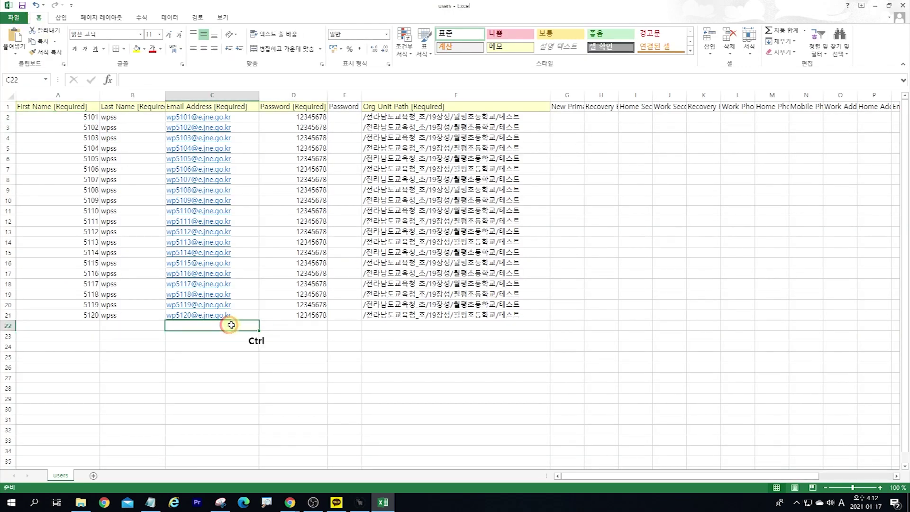
click(389, 279)
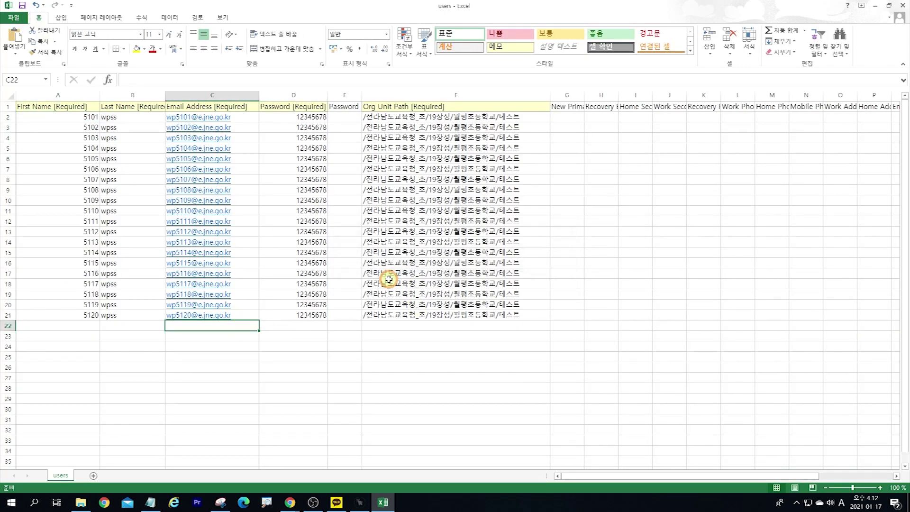
key(ctrl+a)
click(298, 326)
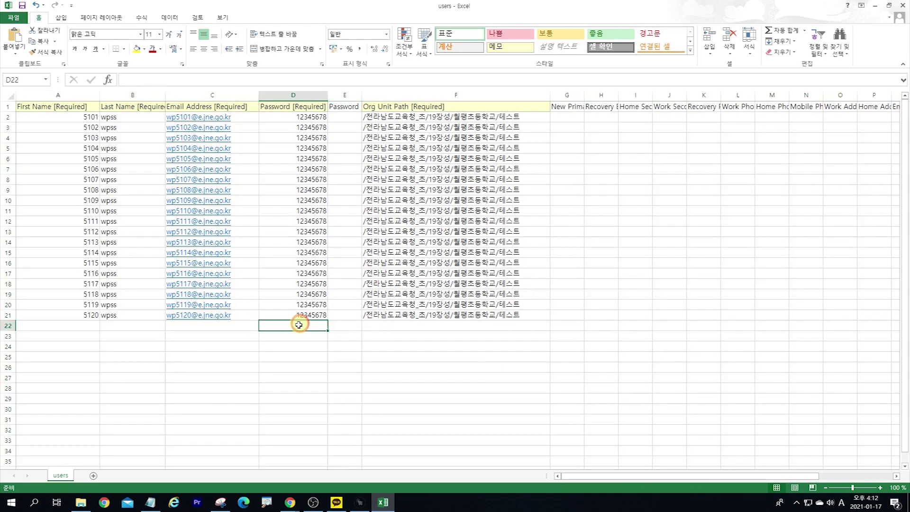
key(ctrl+s)
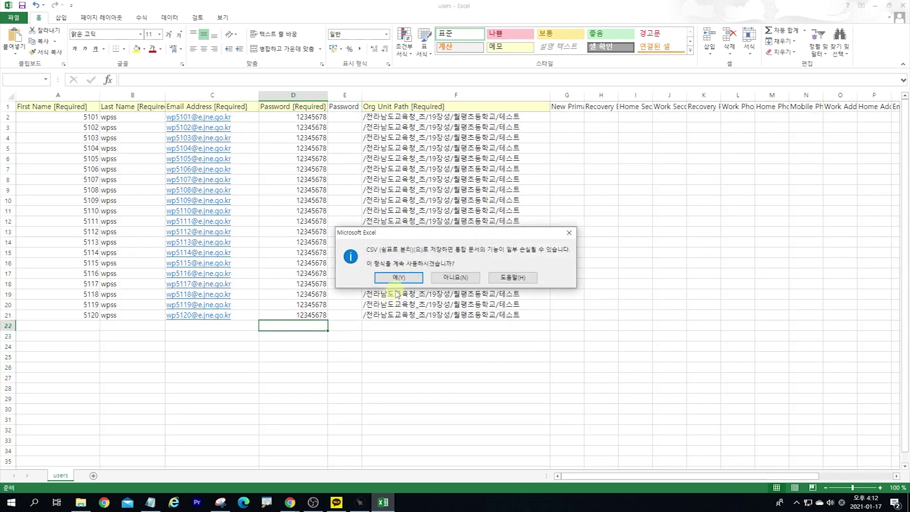
click(398, 279)
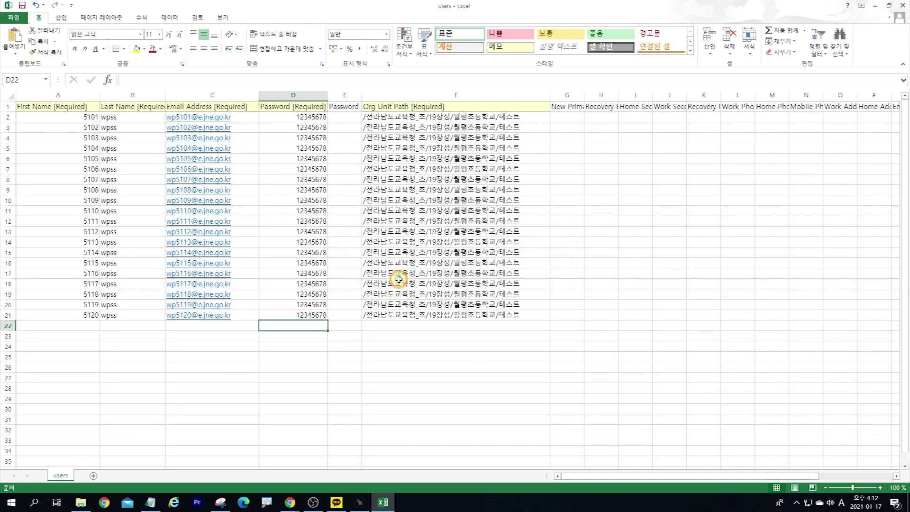
click(301, 315)
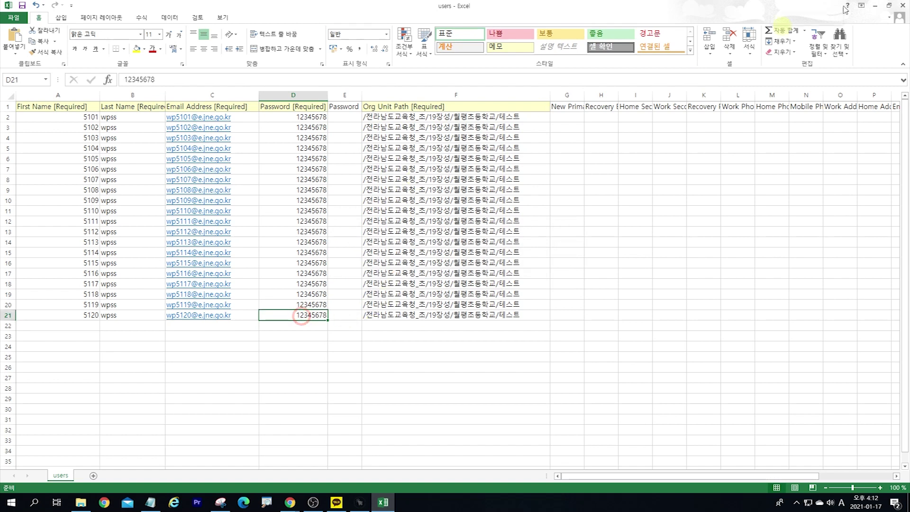
Step: Close Excel, saving users.csv in CSV format over the existing file
click(902, 6)
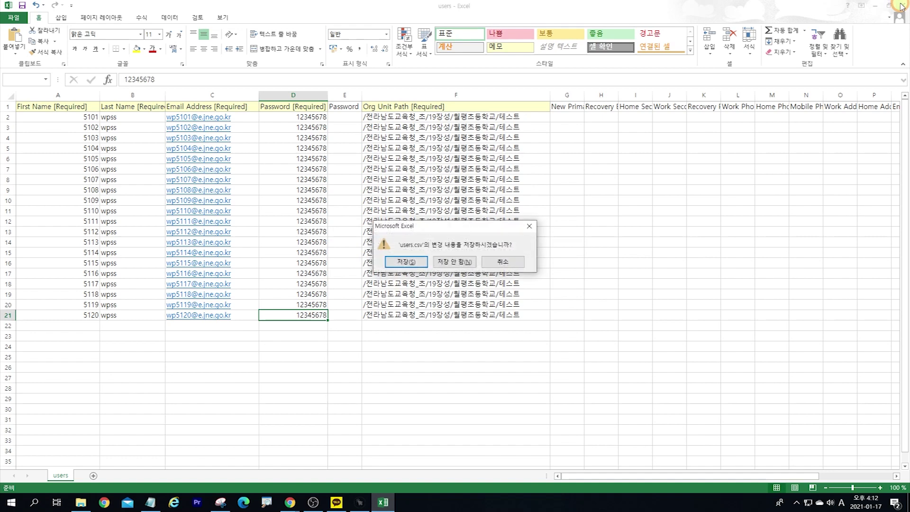
click(417, 262)
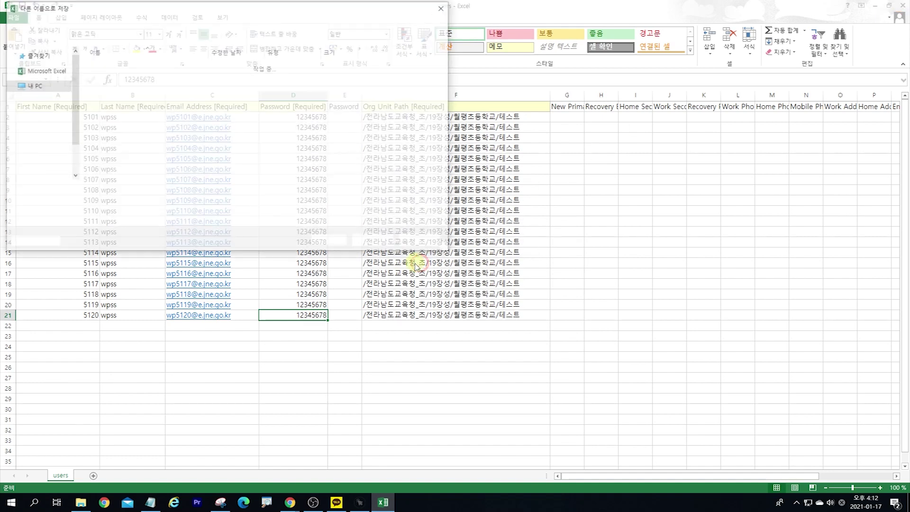
click(371, 242)
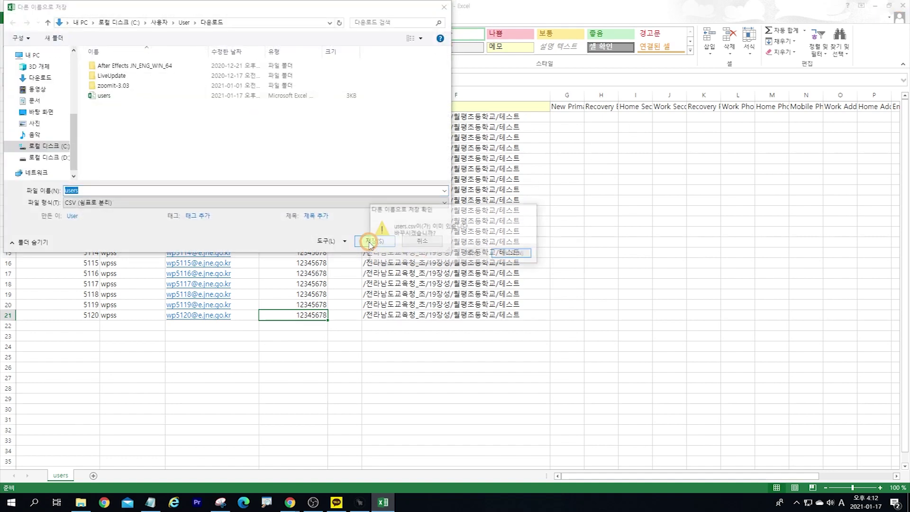
click(469, 252)
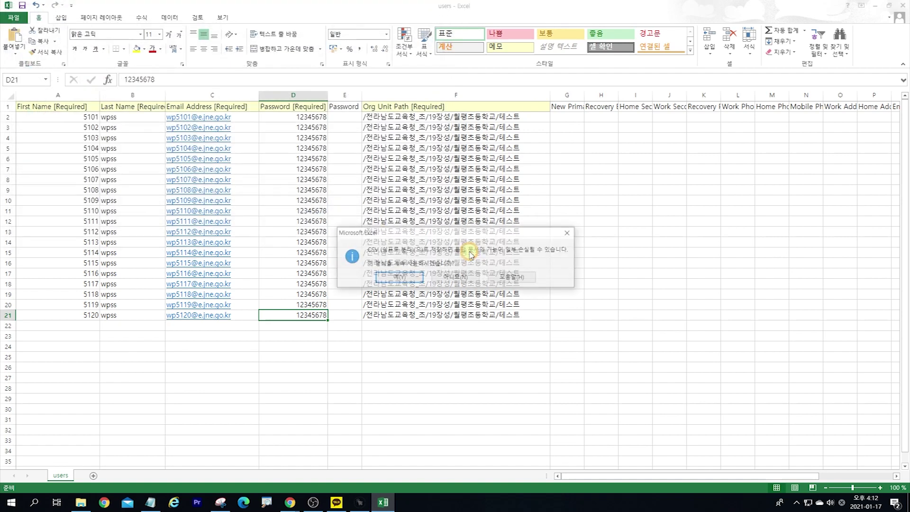
click(391, 279)
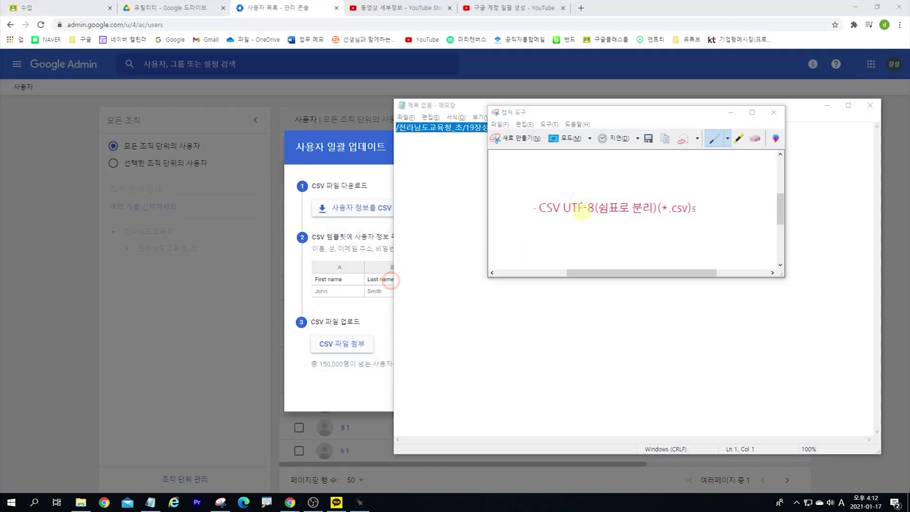
Step: Attach users.csv from Downloads to the bulk user update and upload it, which fails with 잘못된 파일 형식
click(364, 147)
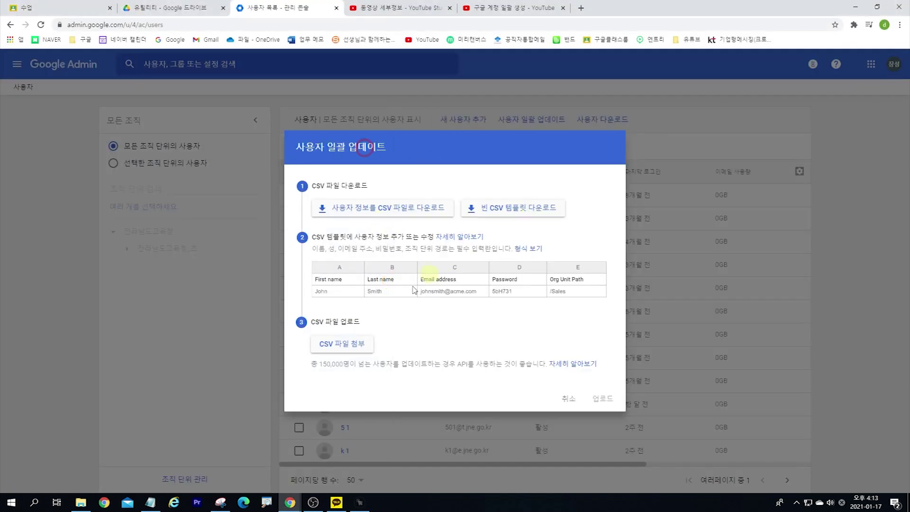
click(363, 351)
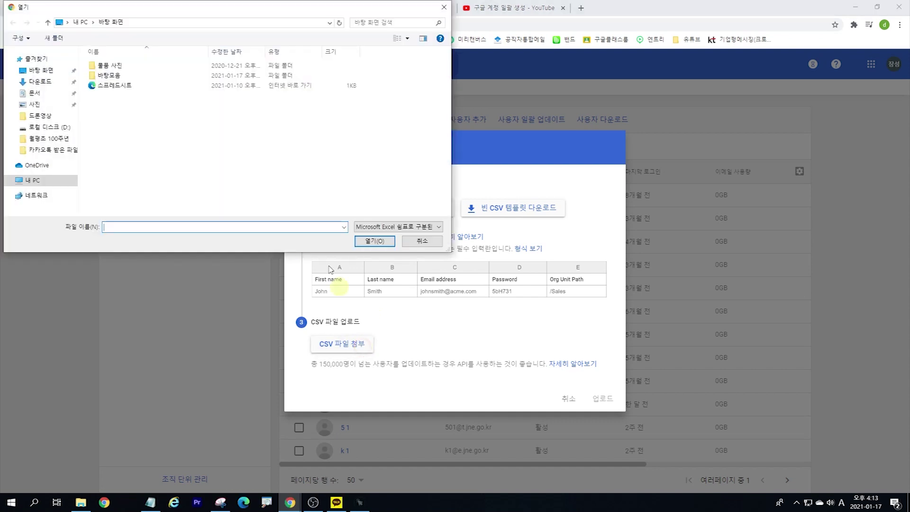
click(40, 115)
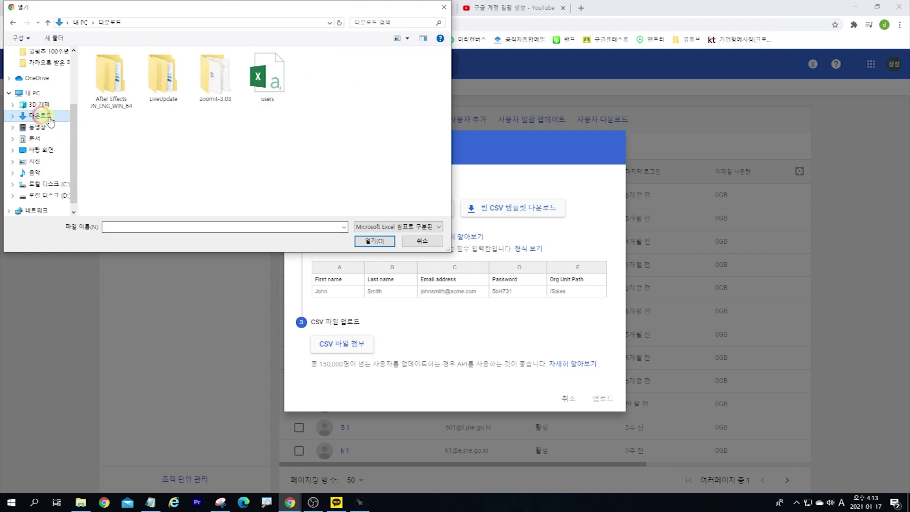
click(263, 91)
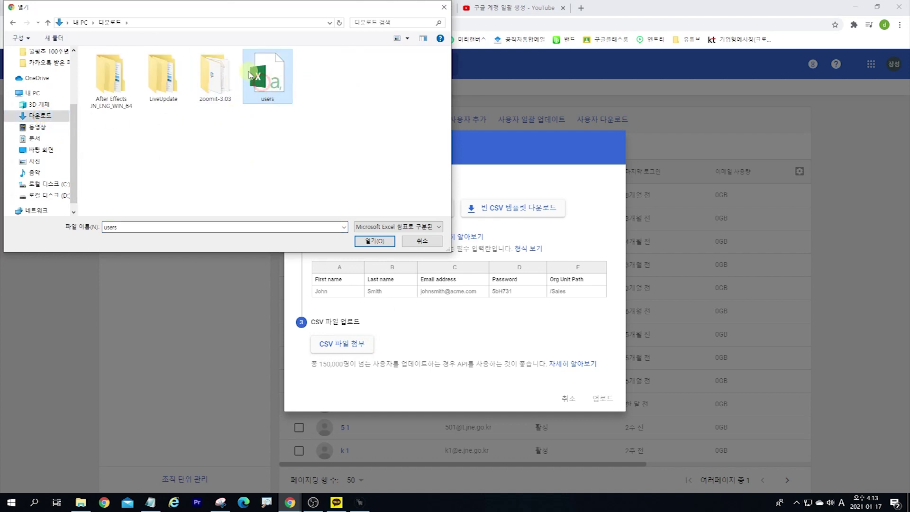
double_click(262, 76)
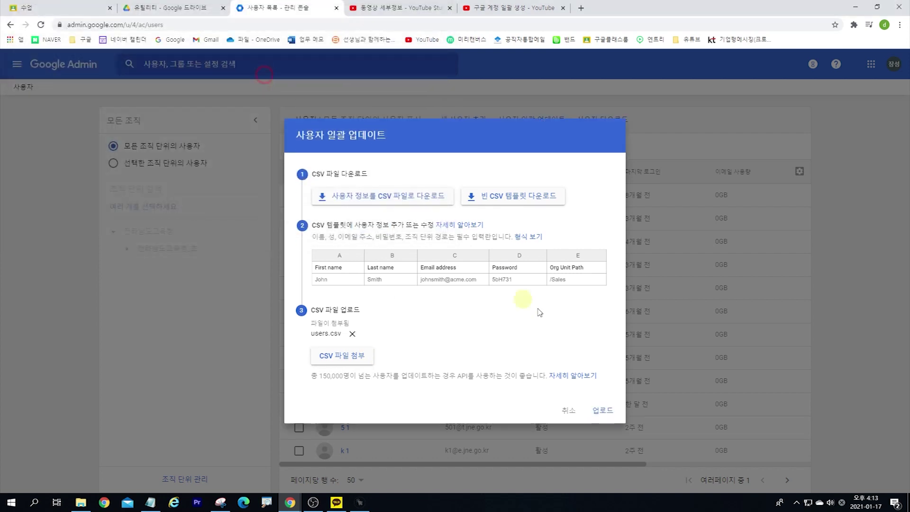
click(604, 410)
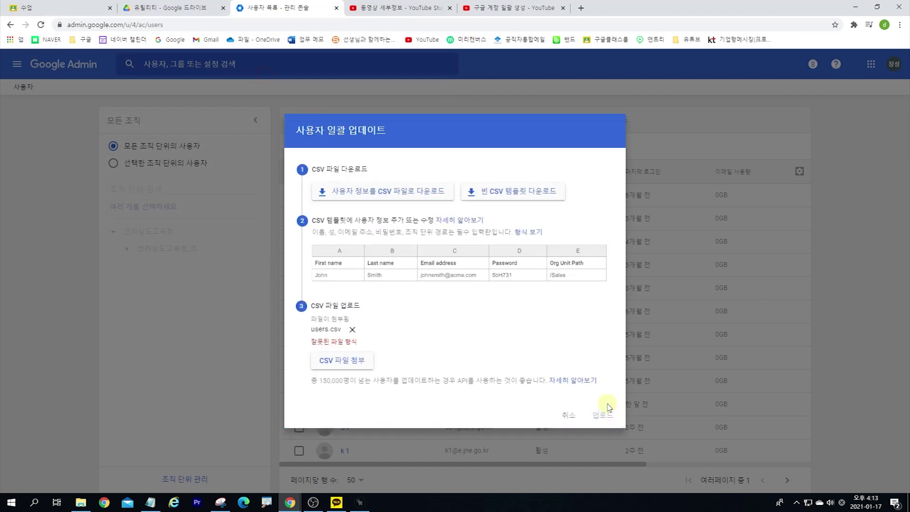
drag(316, 342, 369, 346)
click(369, 346)
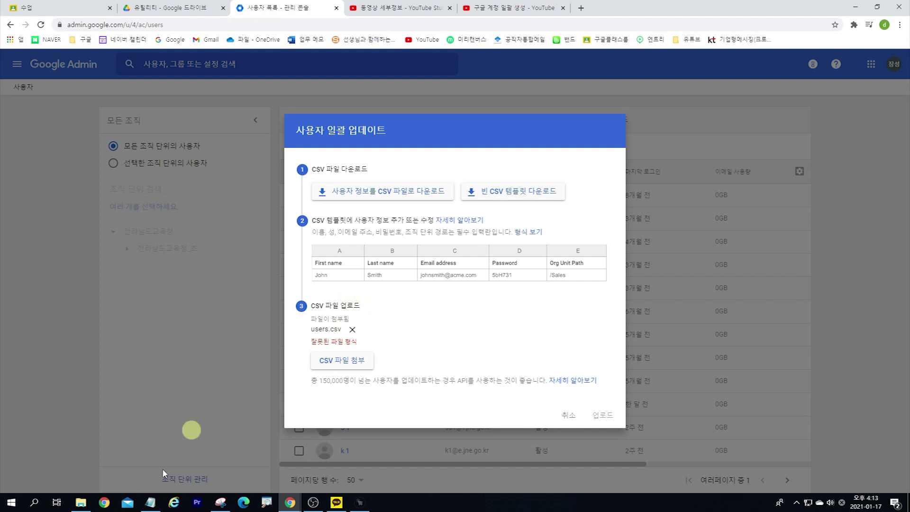
Step: Start opening a file in Notepad, discarding the unsaved org unit path note
mouse_move(154, 505)
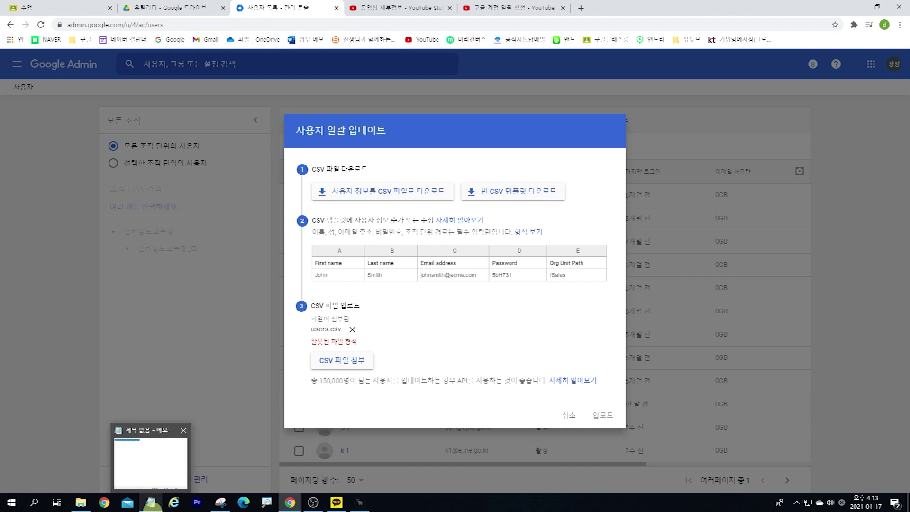
click(153, 502)
click(502, 136)
drag(590, 129, 268, 157)
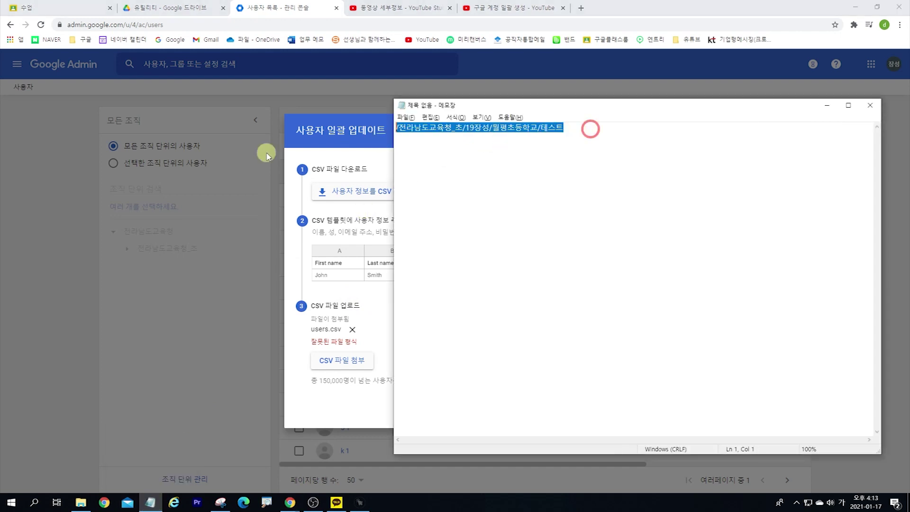
click(406, 117)
click(417, 138)
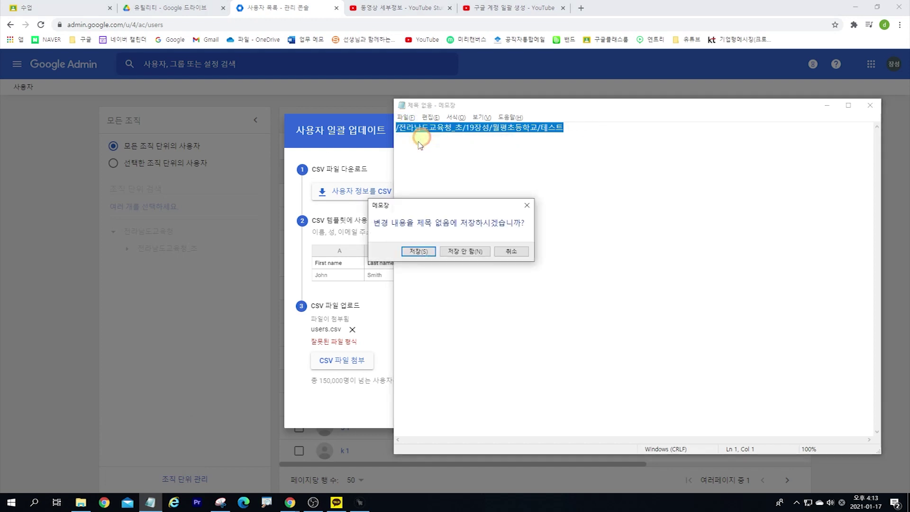
click(448, 251)
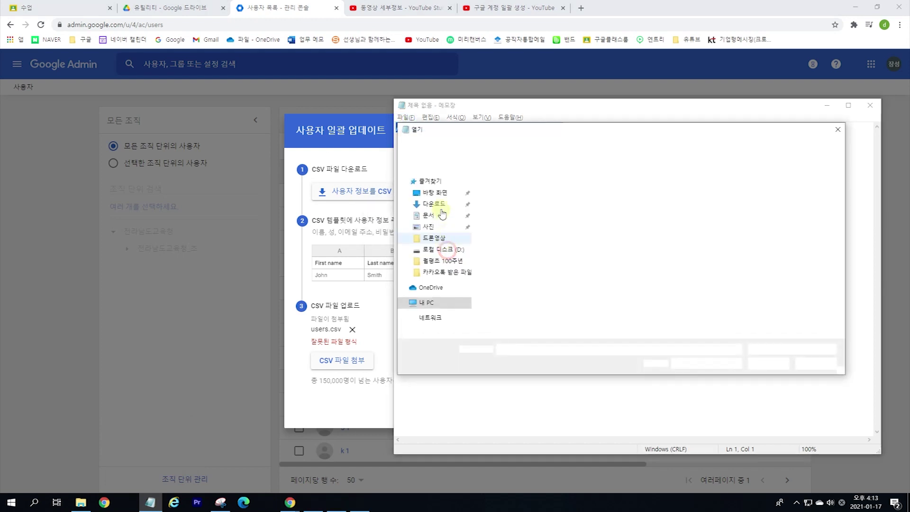
Step: Open users.csv from Downloads using the All Files filter to view its raw rows
click(436, 239)
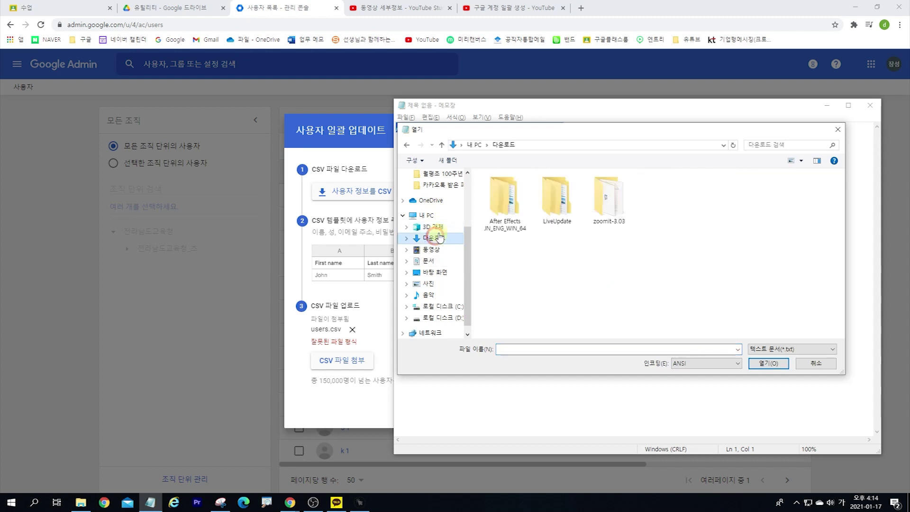
click(597, 250)
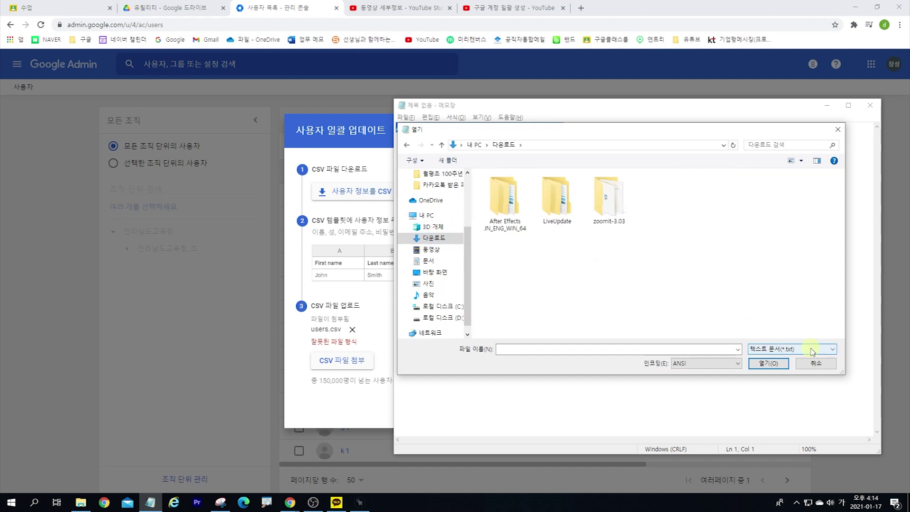
click(812, 351)
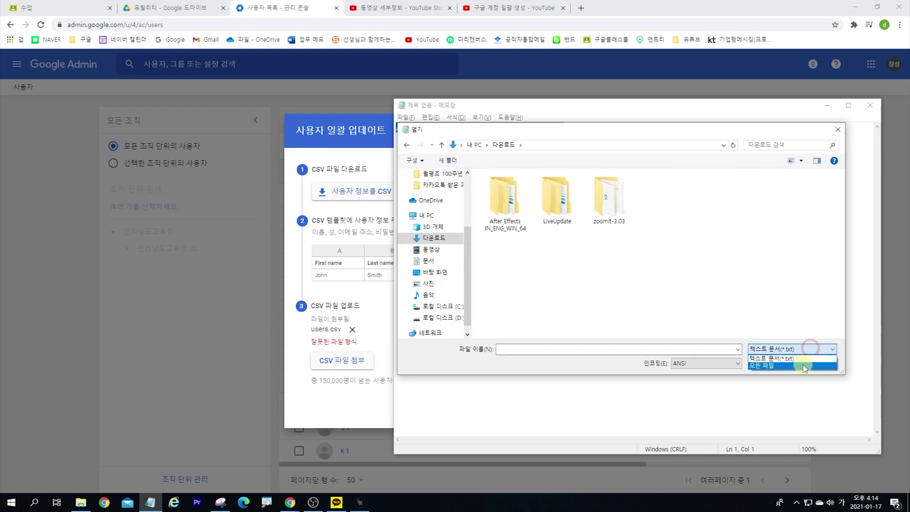
click(803, 365)
click(748, 274)
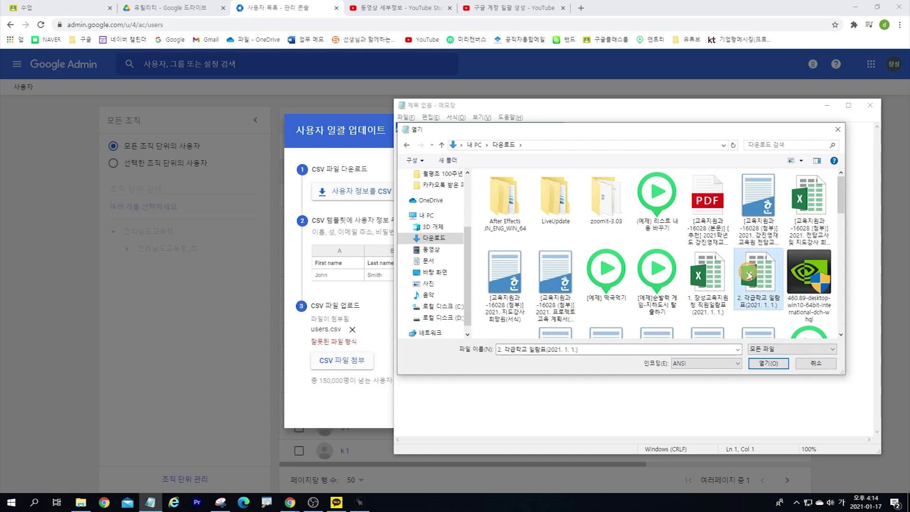
scroll(747, 276, down, 4)
scroll(746, 275, up, 5)
scroll(692, 281, down, 3)
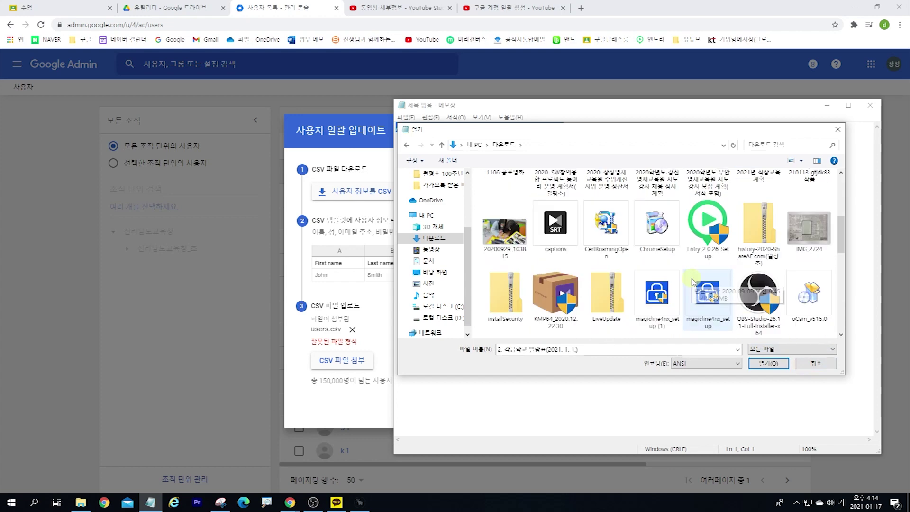
scroll(705, 282, down, 5)
scroll(805, 251, up, 2)
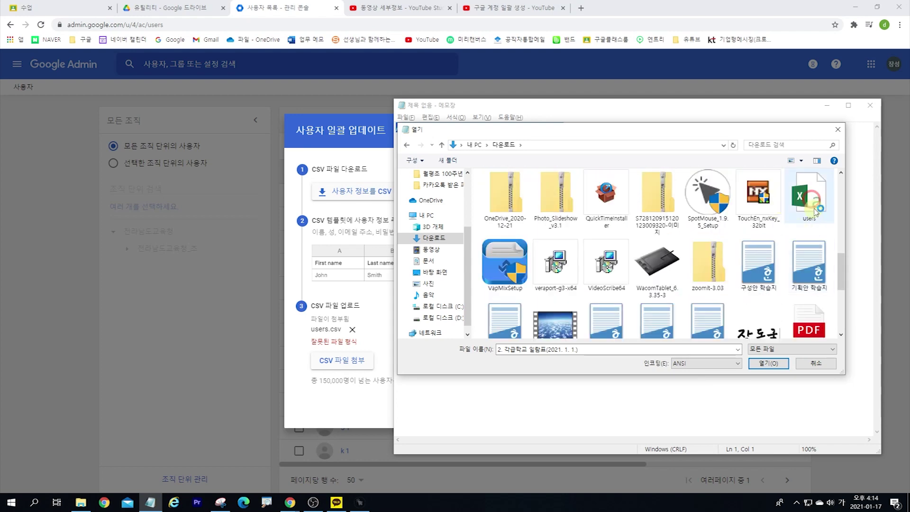
click(814, 201)
click(769, 363)
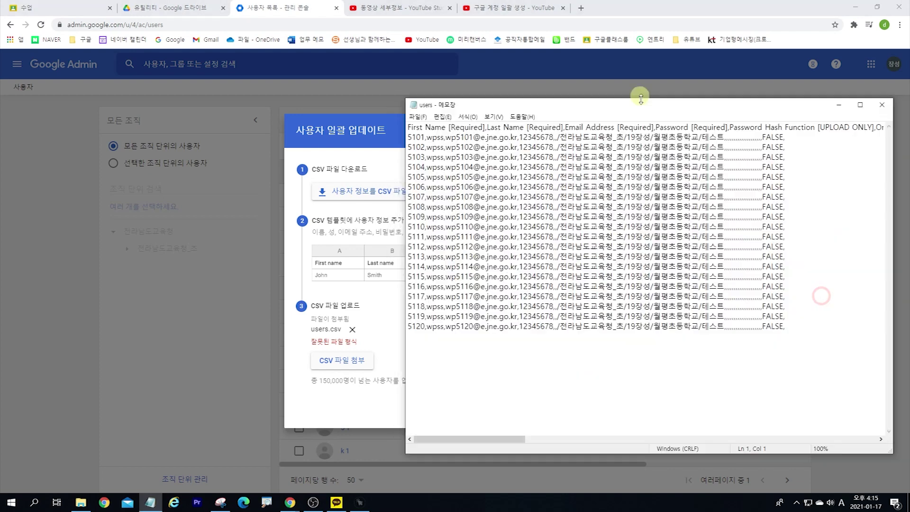
drag(640, 107, 477, 76)
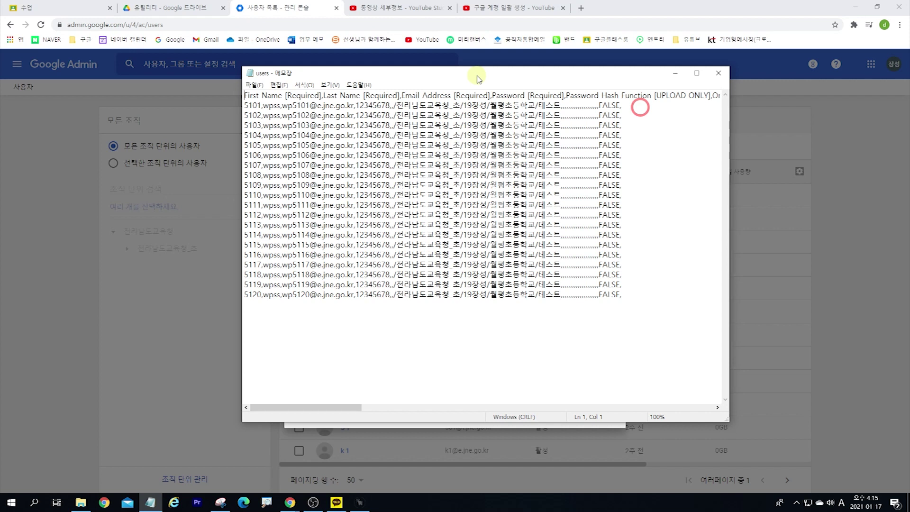
Step: Save users.csv again with UTF-8 encoding, replacing the existing file, and close Notepad
click(254, 87)
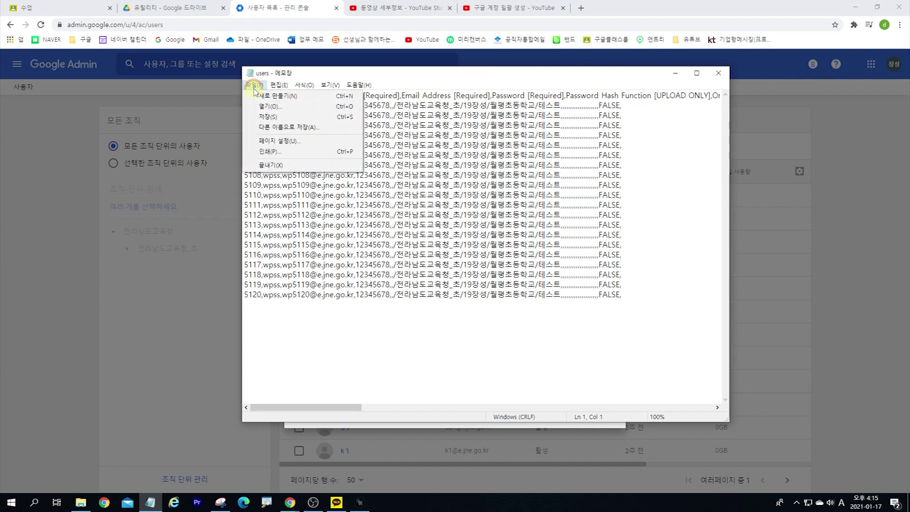
click(287, 128)
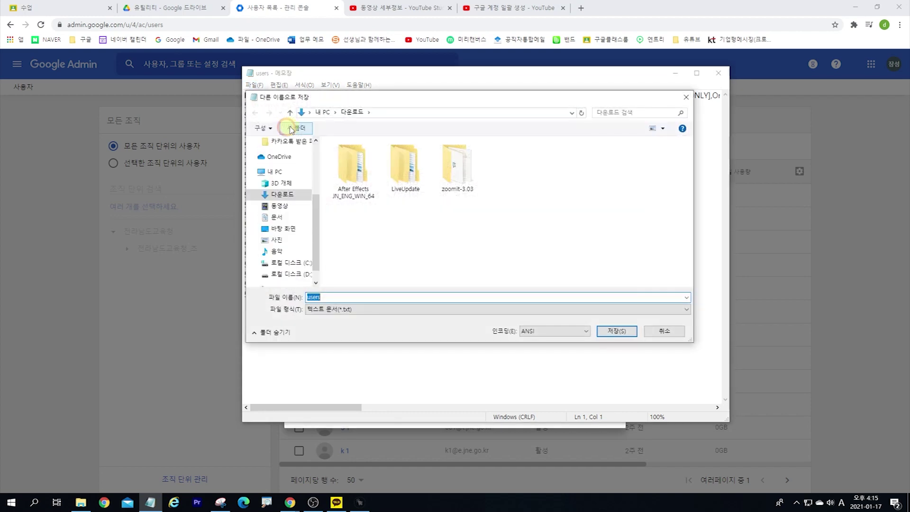
click(567, 331)
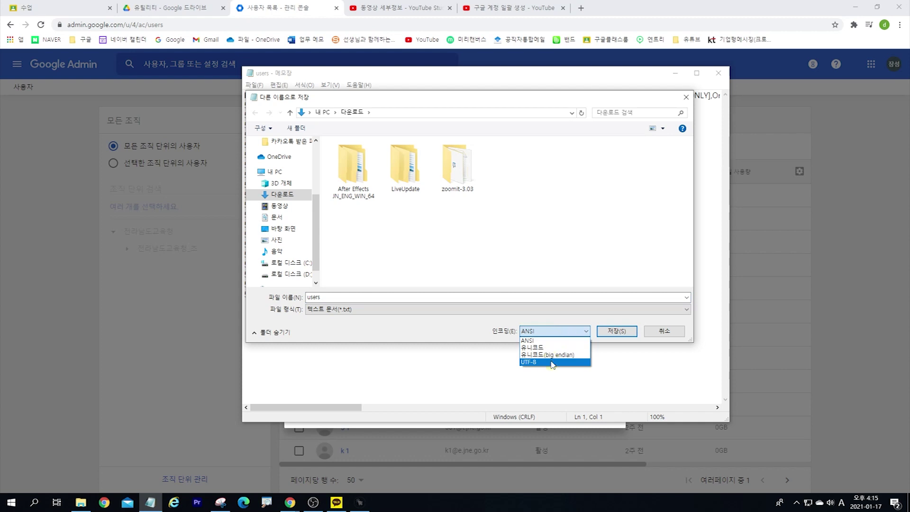
click(552, 362)
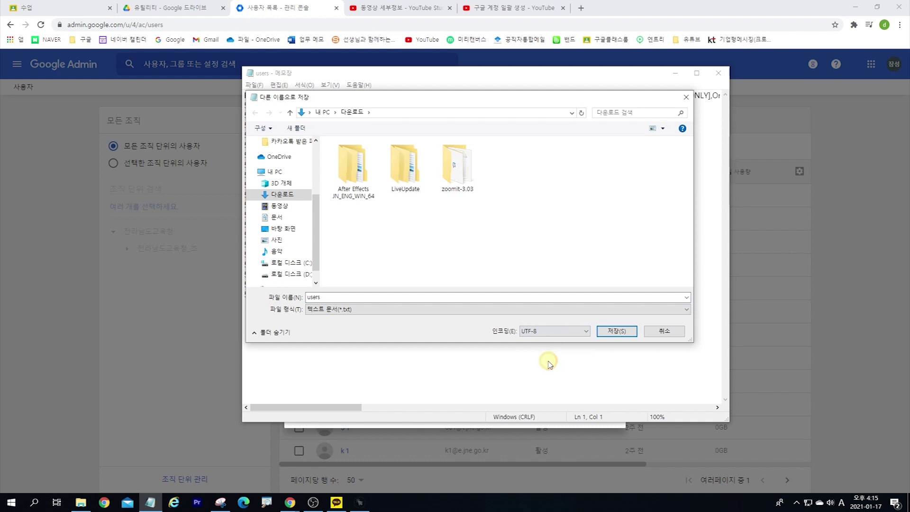
click(620, 332)
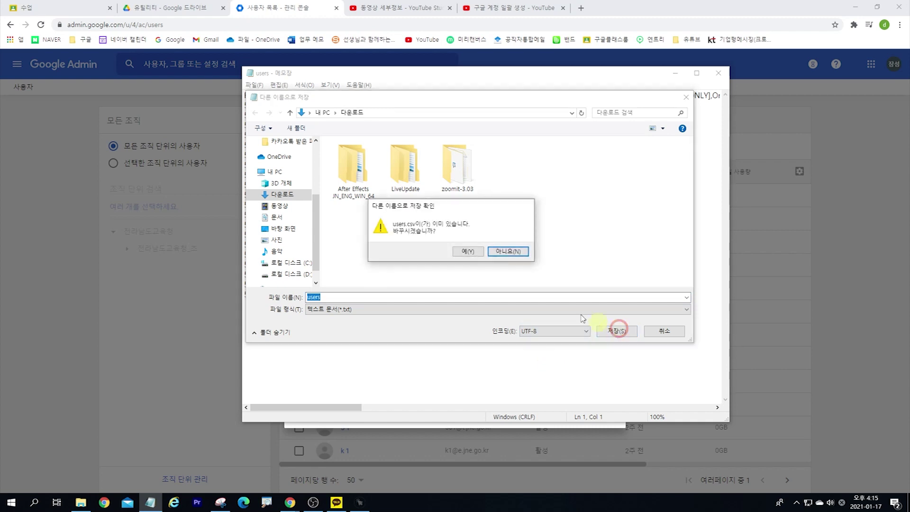
click(467, 254)
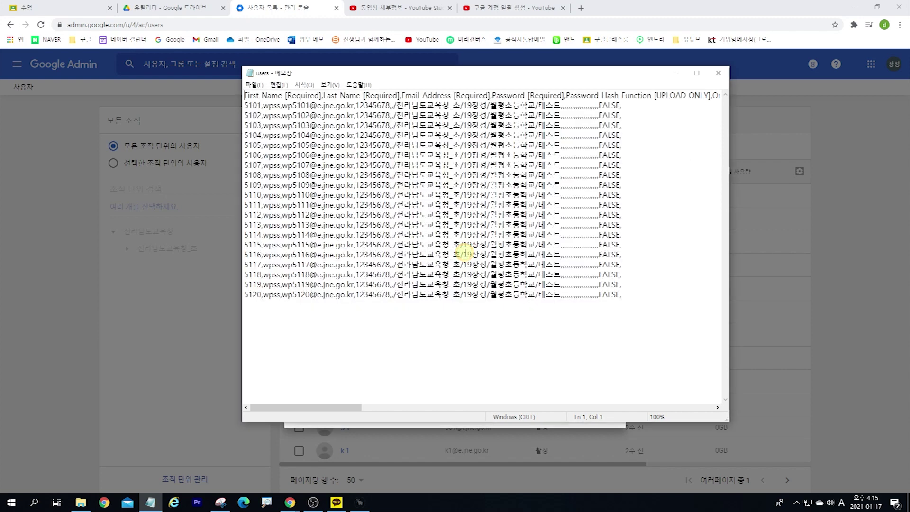
click(719, 73)
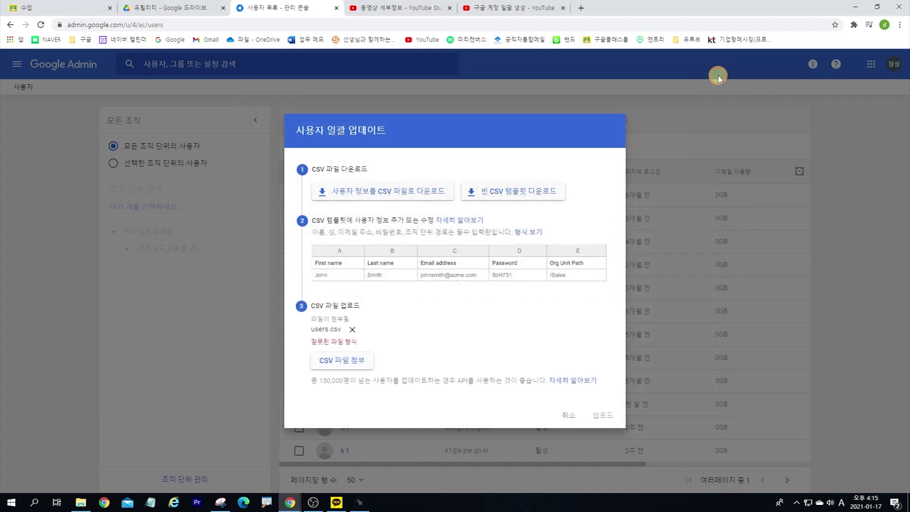
Step: Replace the rejected attachment with the re-saved users.csv from Downloads and upload it
click(352, 329)
click(347, 349)
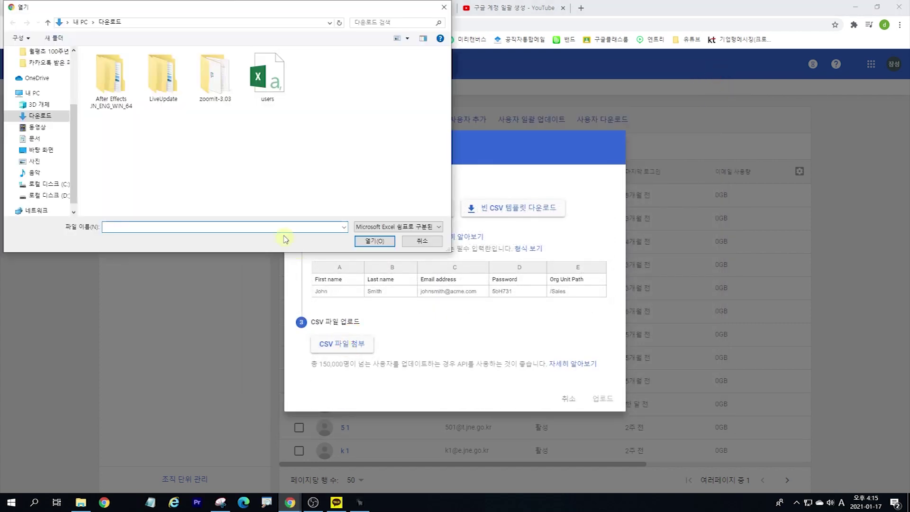
double_click(269, 81)
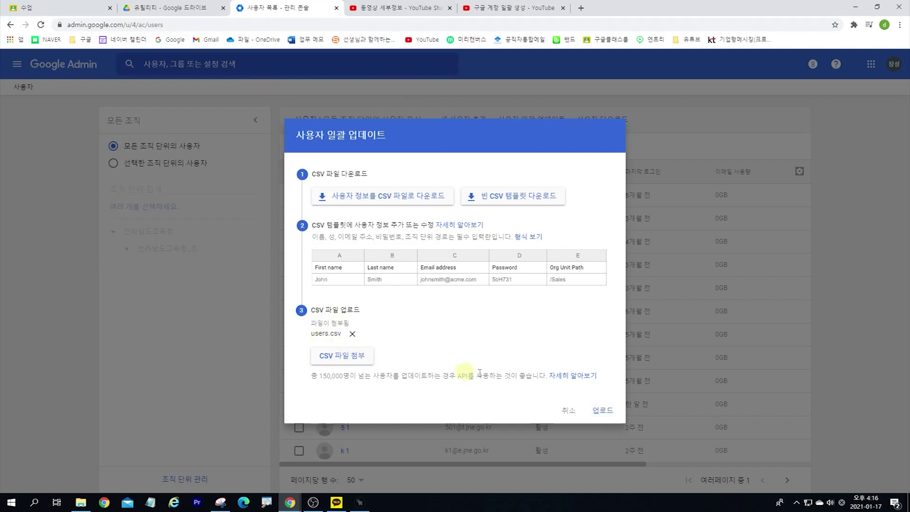
click(603, 410)
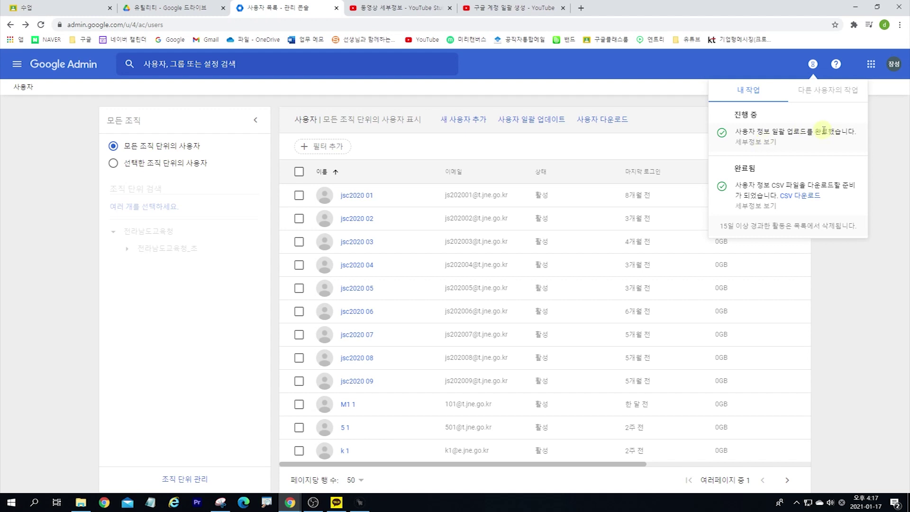
Step: Close the finished task panel and list users by selected organizational unit (선택한 조직 단위의 사용자)
click(875, 340)
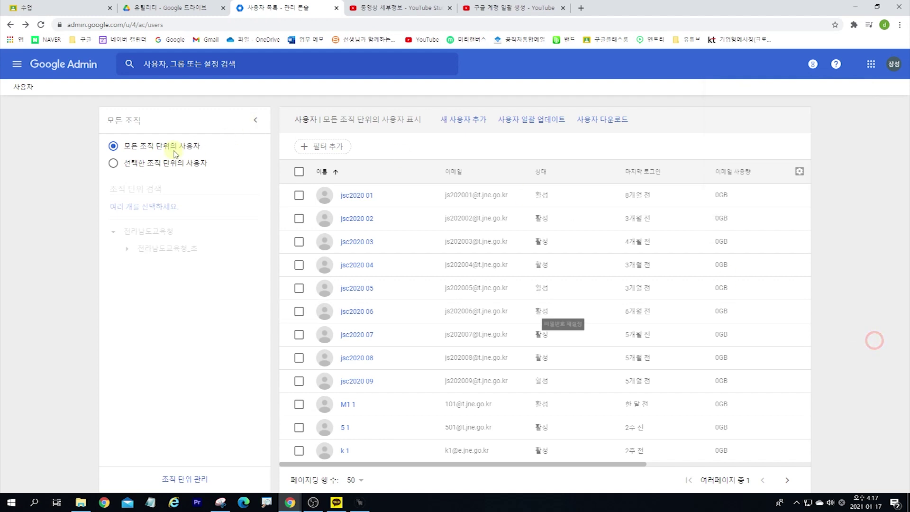
click(147, 164)
Step: Select 테스트 under 전라남도교육청_조 > 19장성 > 월평초등학교 and review the wpss 5101–5120 accounts
click(127, 249)
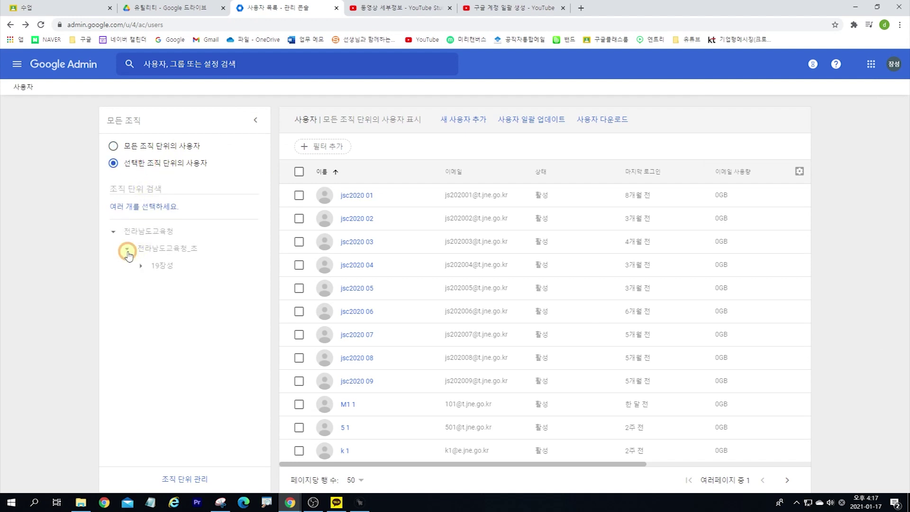
click(140, 266)
click(155, 283)
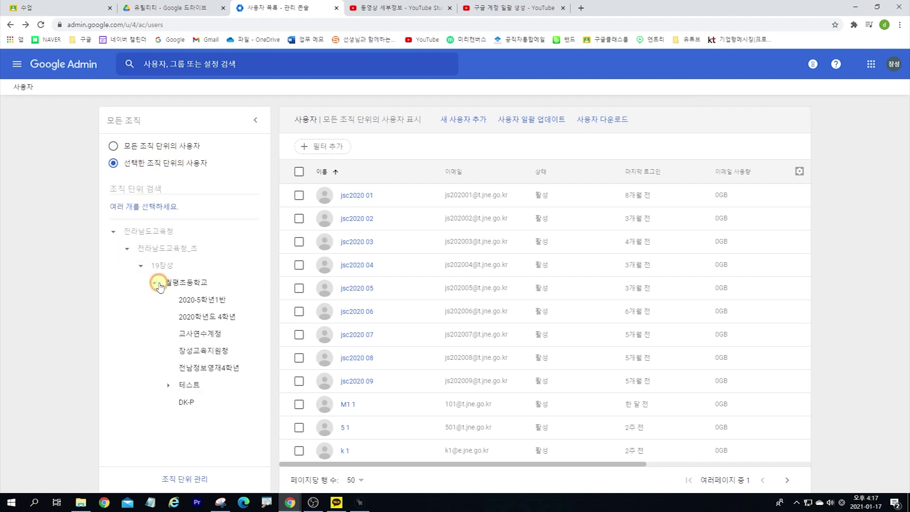
click(189, 388)
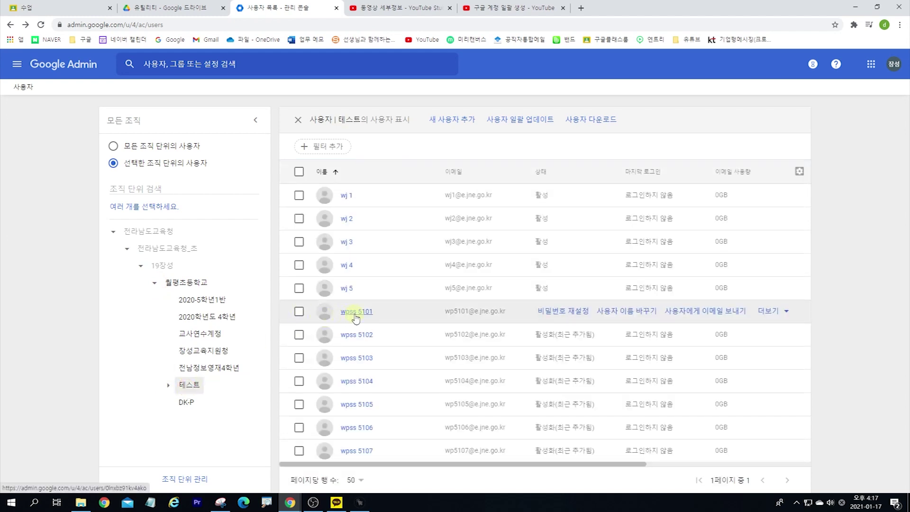
scroll(356, 316, down, 5)
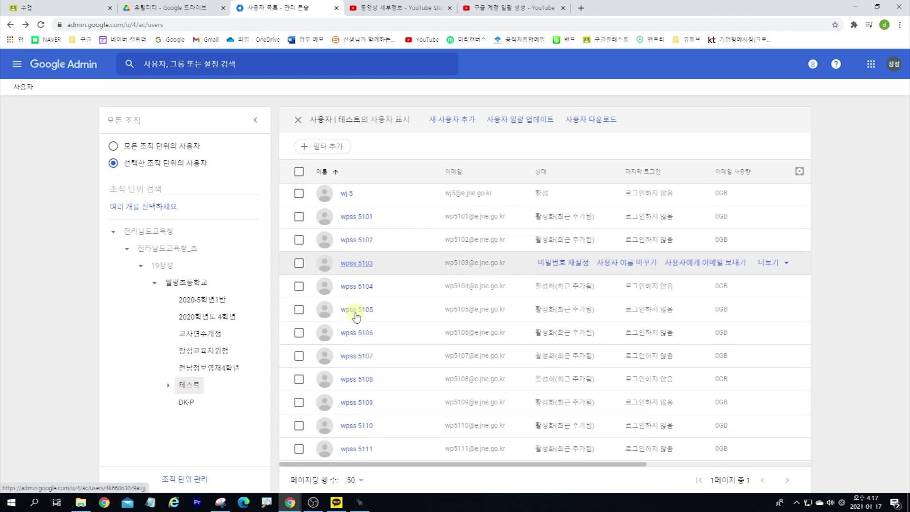
scroll(356, 317, down, 2)
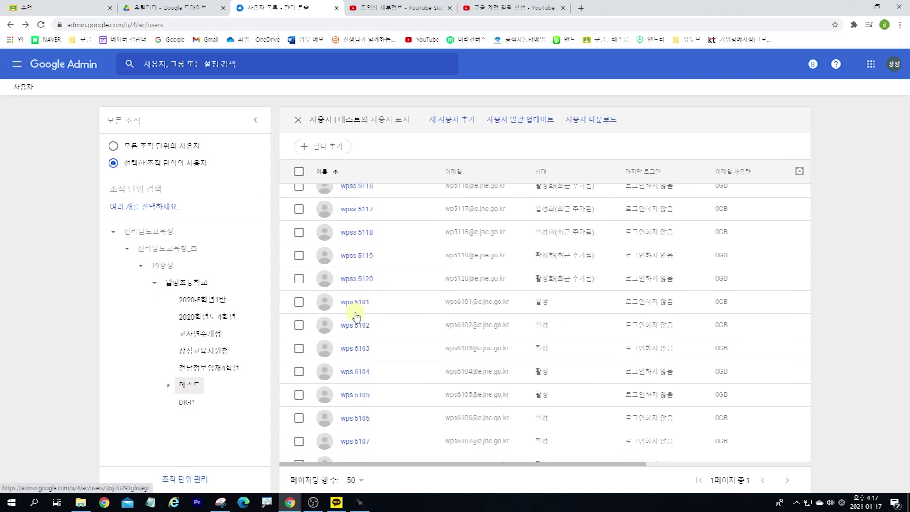
scroll(356, 316, up, 7)
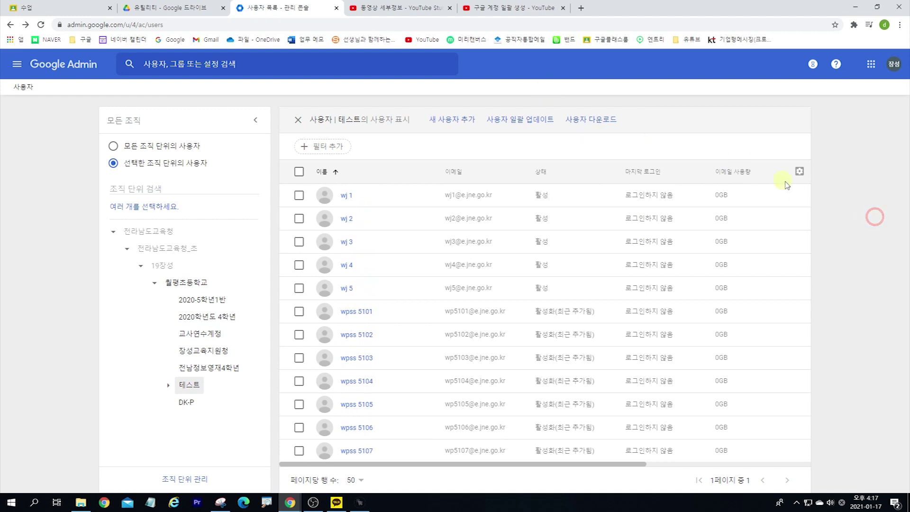
key(super+4)
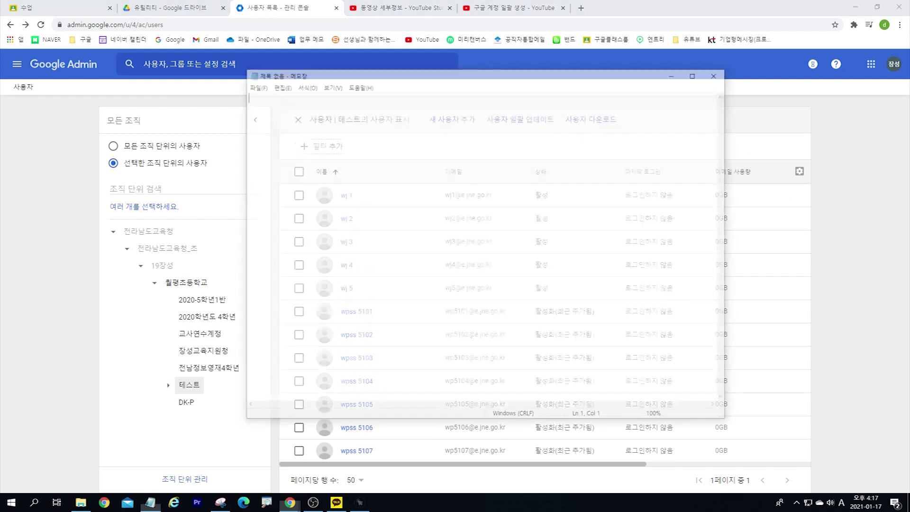
Step: Maximize the blank Notepad window and place the cursor in its text area
click(398, 192)
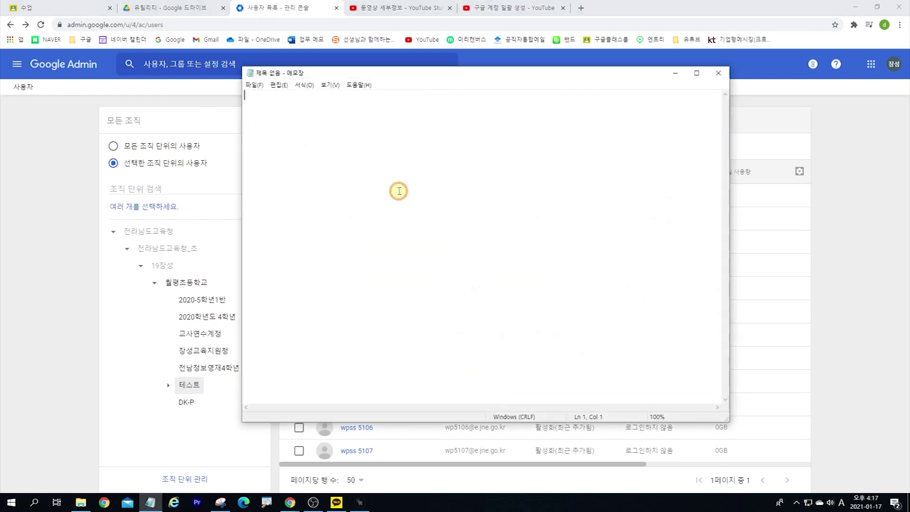
double_click(376, 74)
click(274, 115)
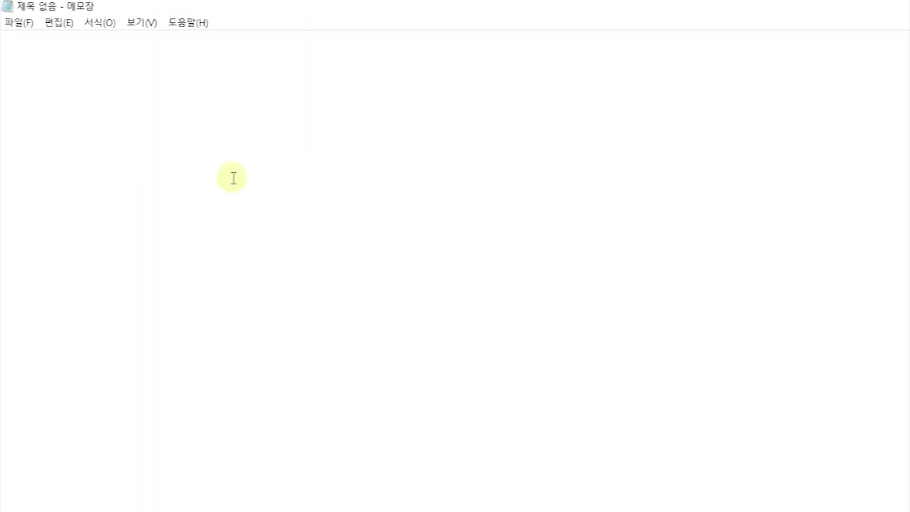
text(rnrm)
key(BackSpace)
key(BackSpace)
key(BackSpace)
key(BackSpace)
Step: Type the title '구글 개인 계정 / G-Suite 관리자 생성 방법.' and the Classroom sentence ending '선생님께서는 꼭.'
key(Hangul)
text(ㄱㅜ글 )
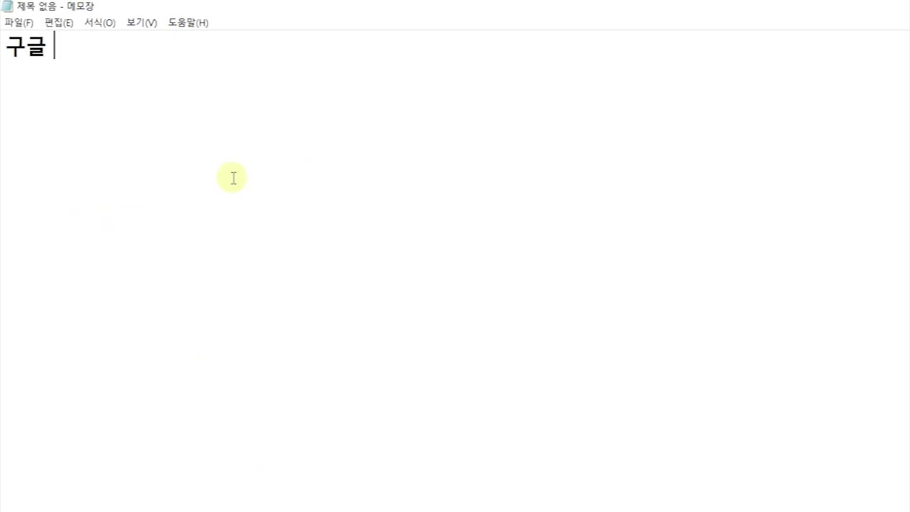
text(개인 계정 /)
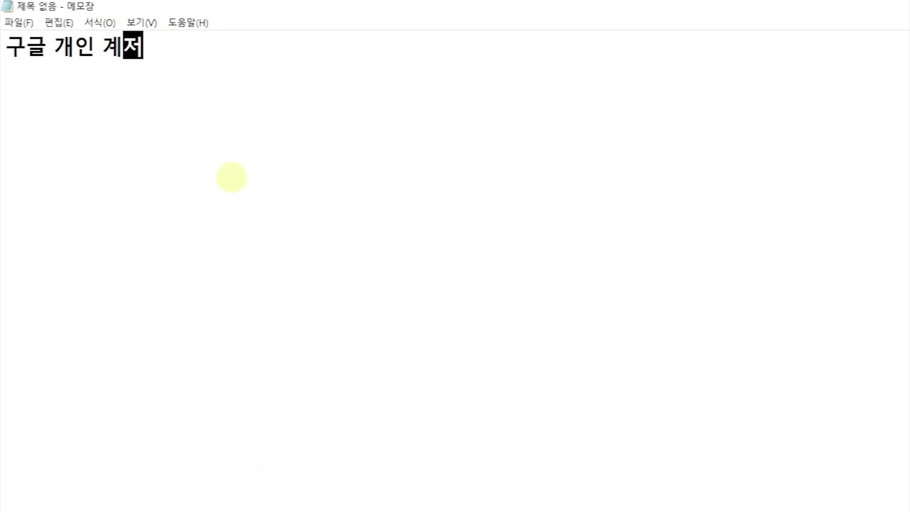
text( G)
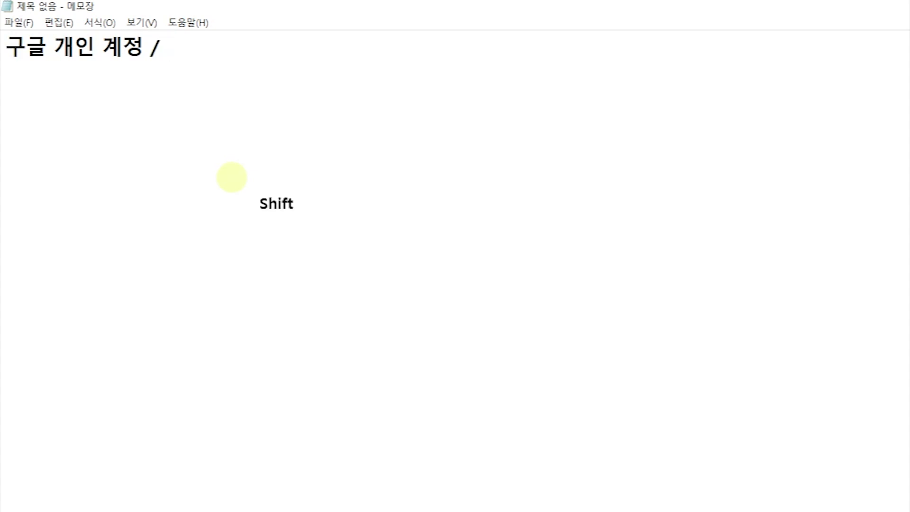
text(-s)
text(Suite)
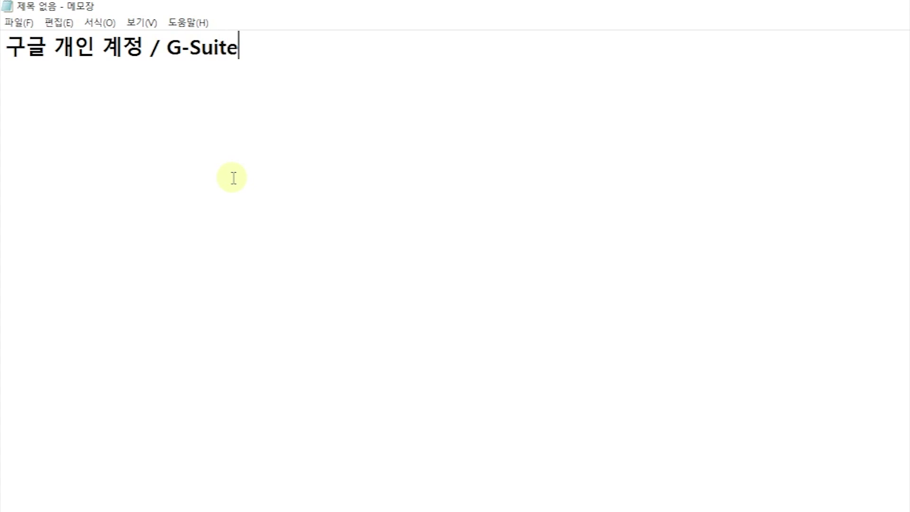
text( 관리자 )
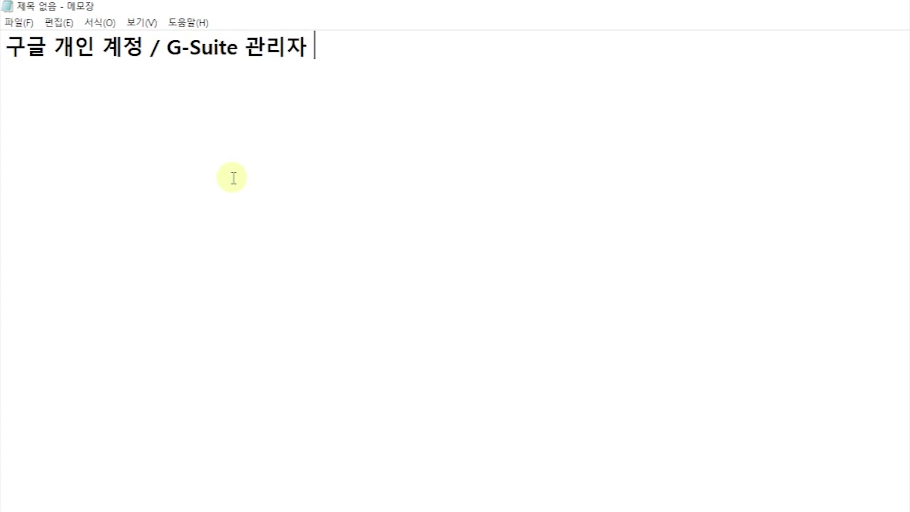
text(새생성 방법.)
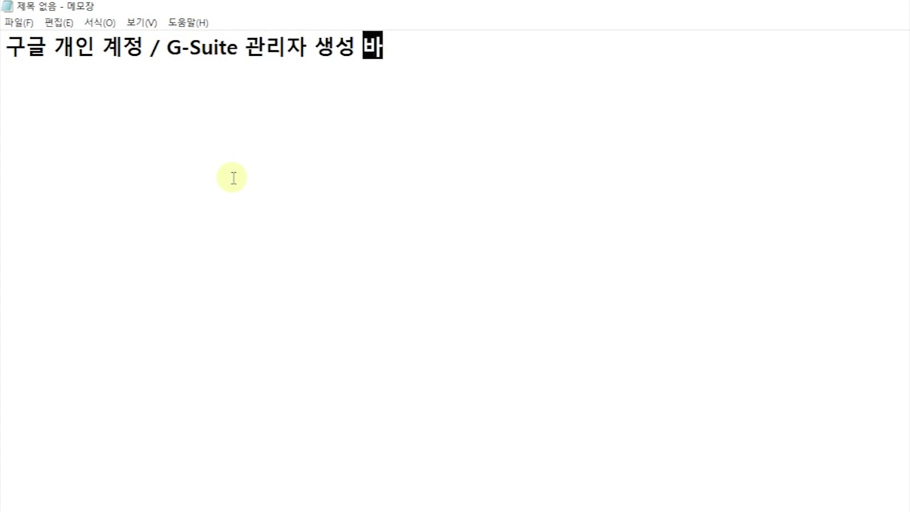
key(Return)
key(Return)
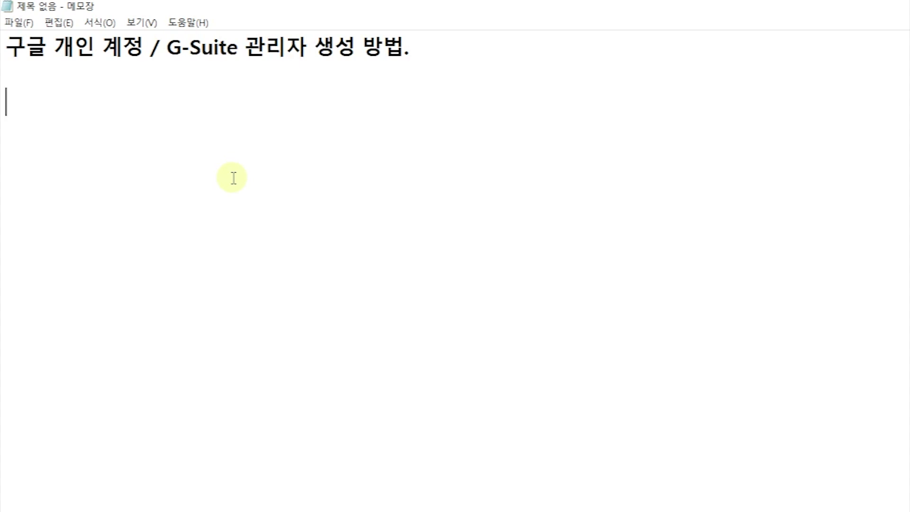
text(학급 구글 클래스룸, )
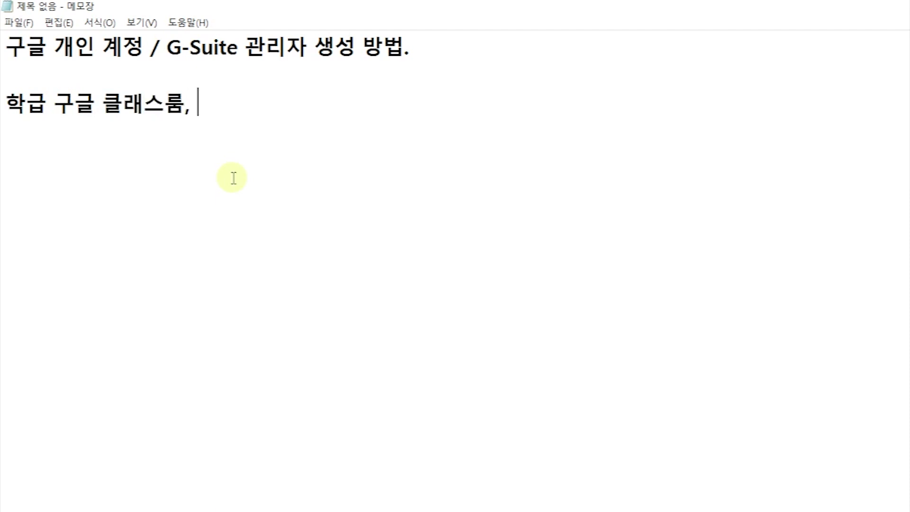
text(문서)
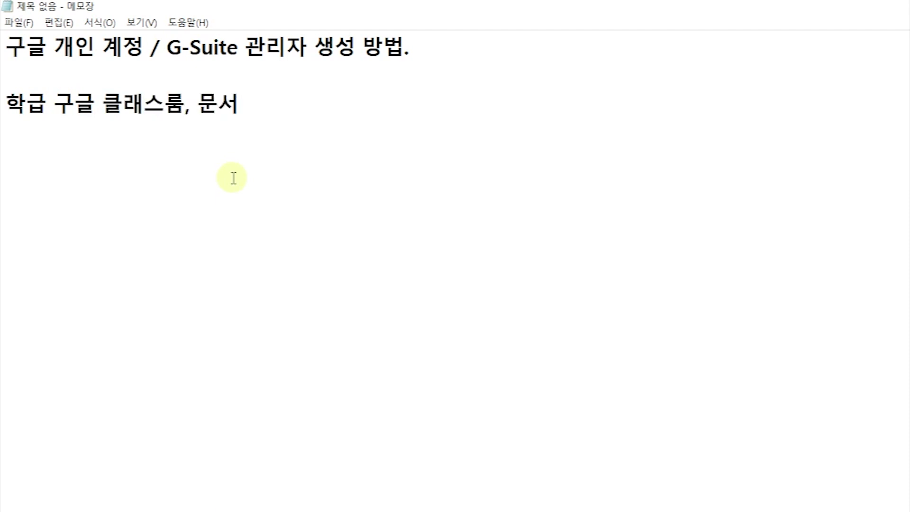
text(, 구글 드라이)
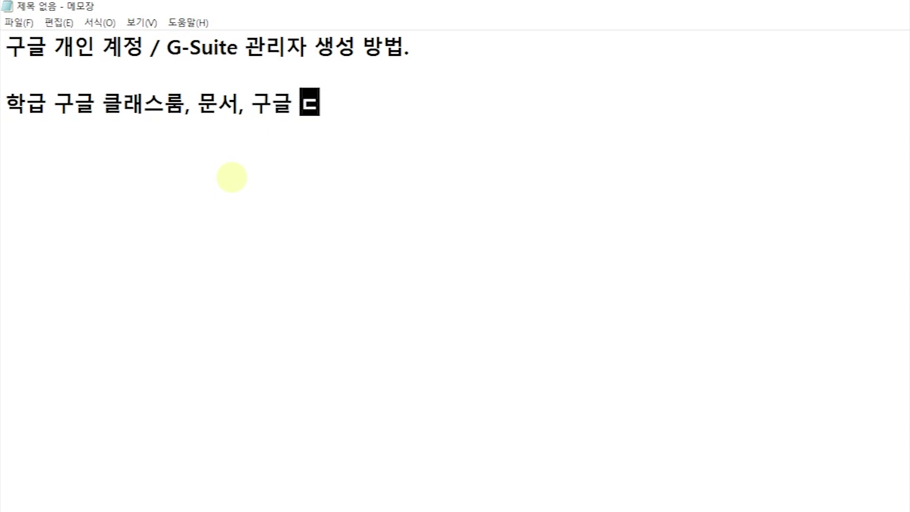
text(브 활용해)
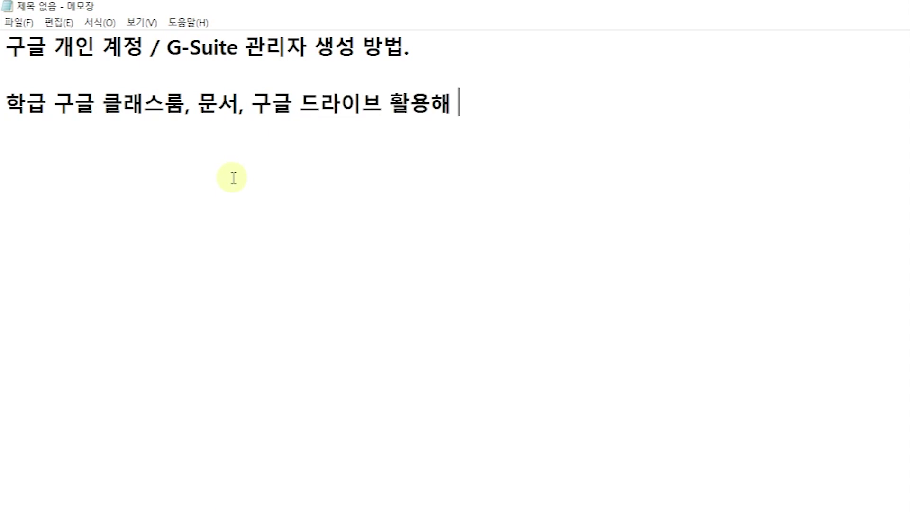
text(서 수업을 블레)
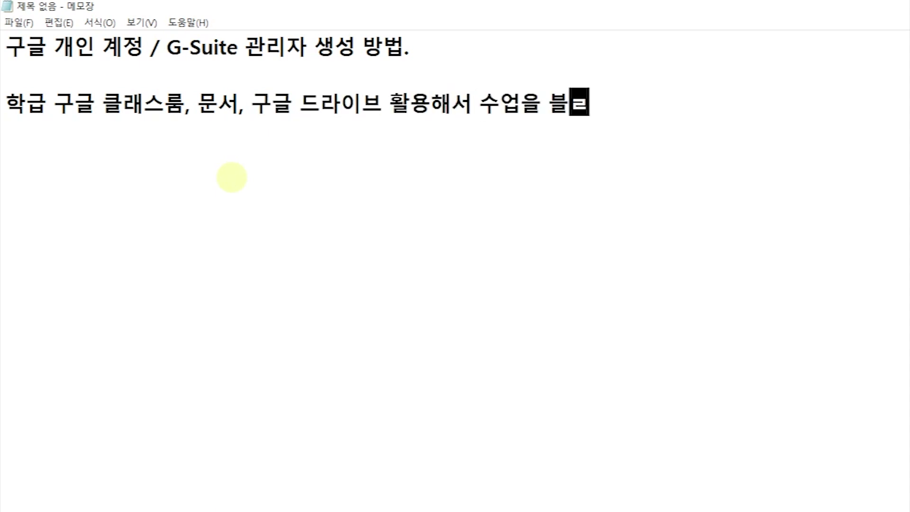
text(ㄴ디드 하실 선생)
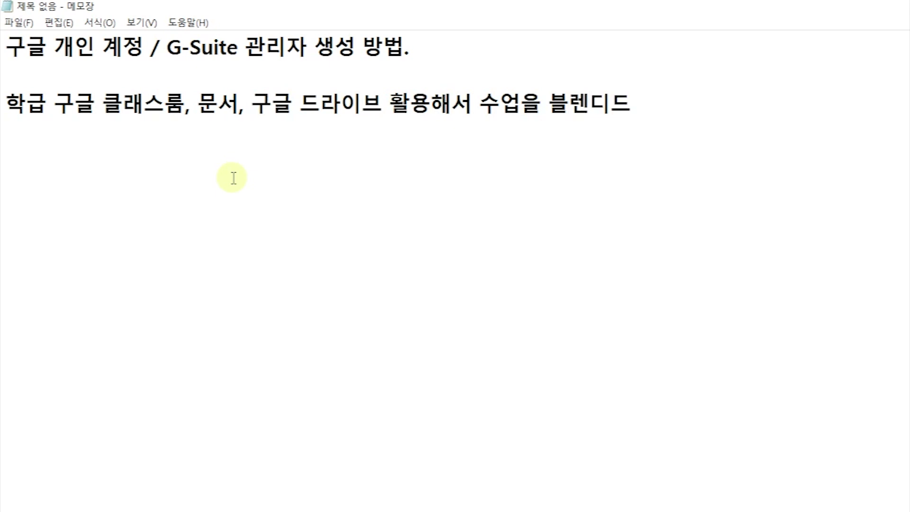
text(님께서는 꼭.)
key(Return)
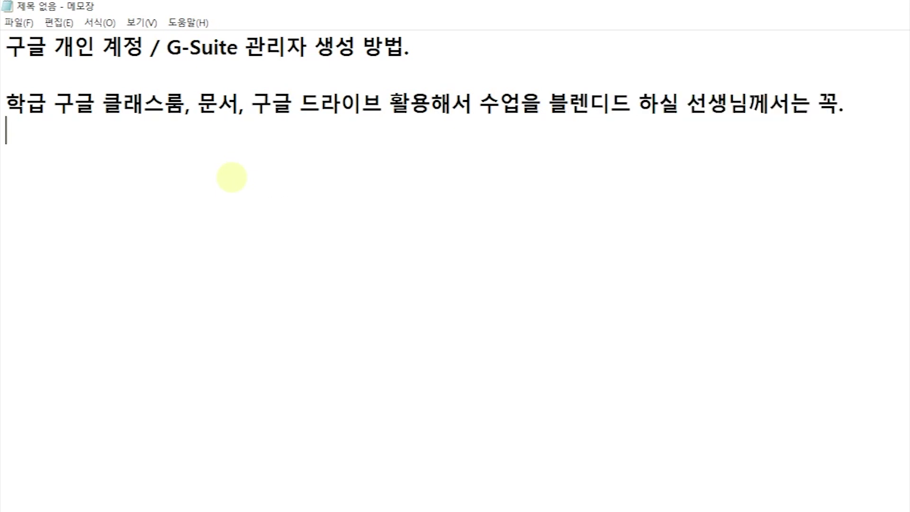
Step: Type '개인 계정 X' plus notes on admin-created Classroom invites and students without phones
text(개)
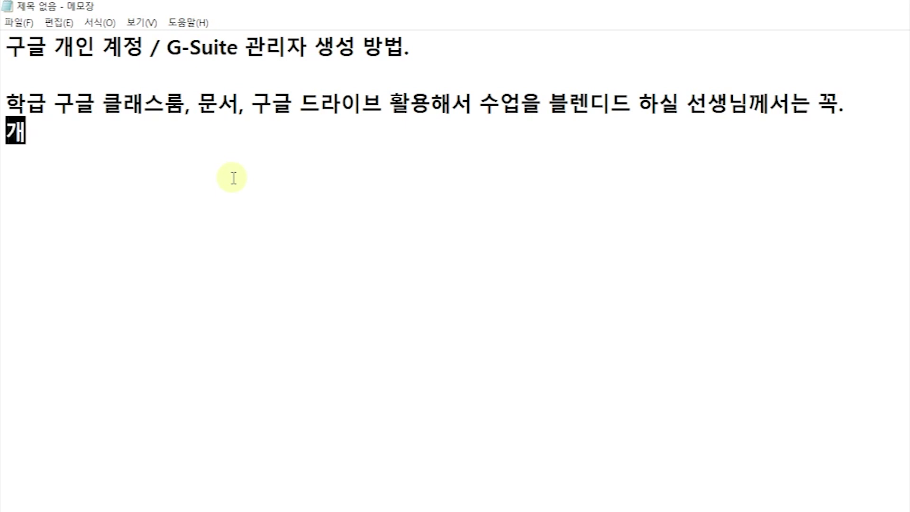
text(인 계정 X)
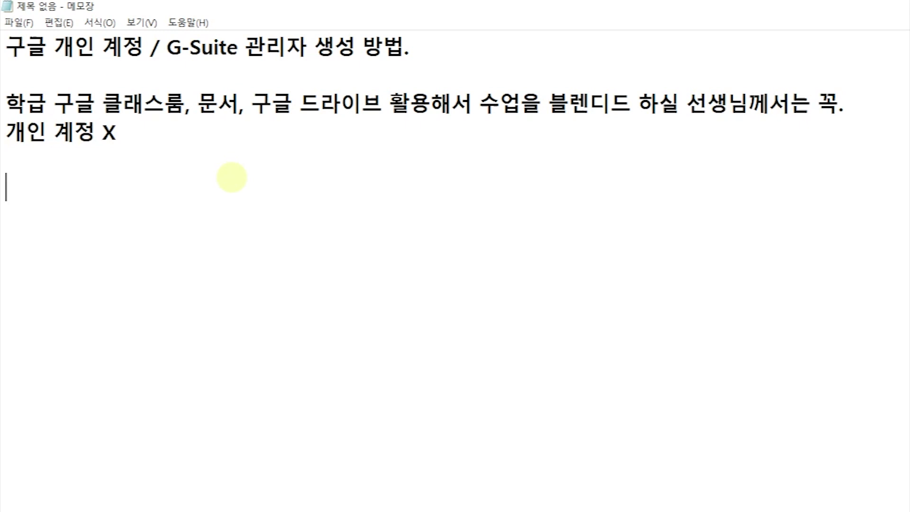
text(관리자 계정으로 )
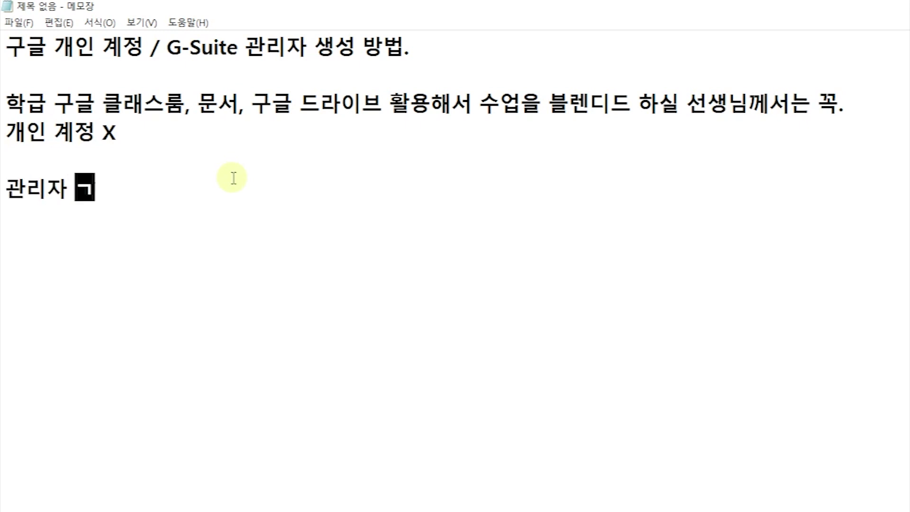
text(생성된)
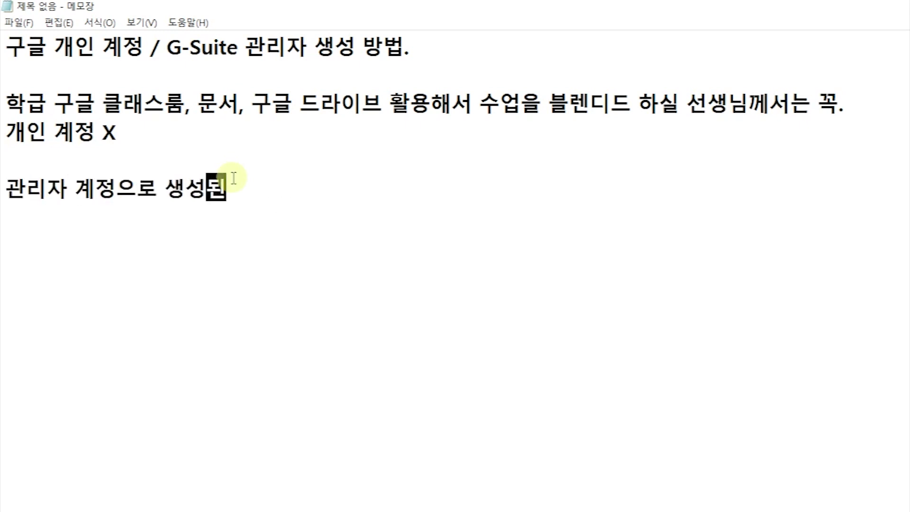
text( 국글 클래)
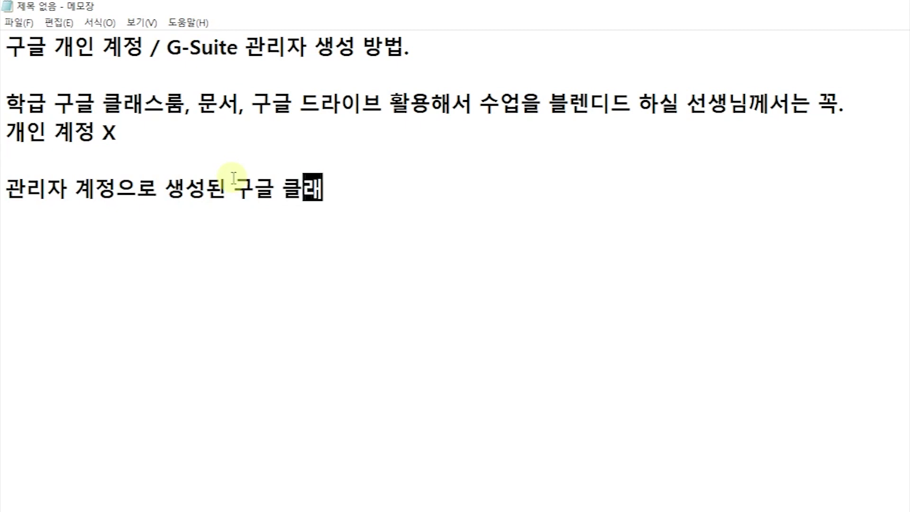
text(스룸.)
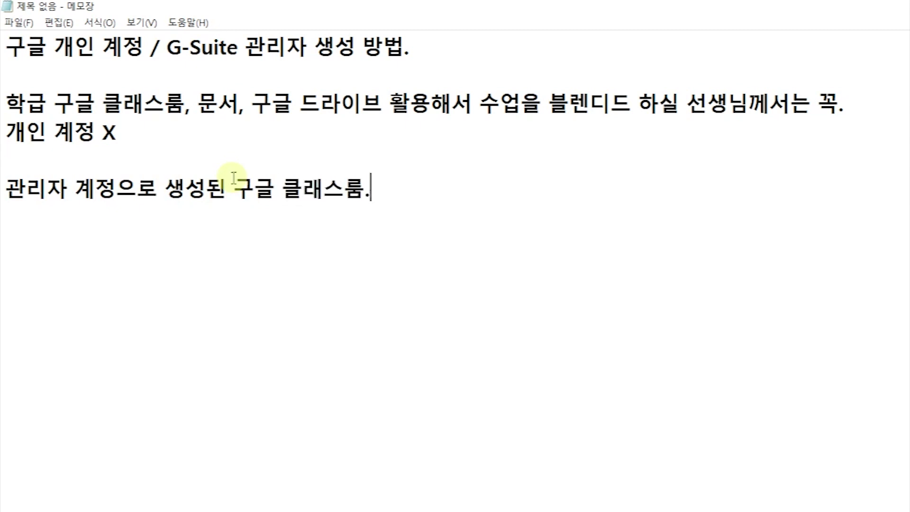
text( 개인ㅇ이 초대가 안 됨.)
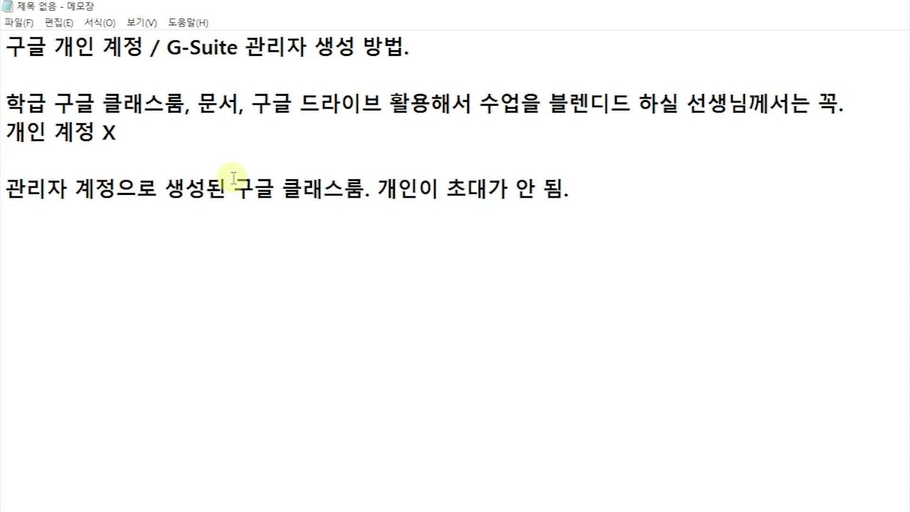
key(Return)
key(Return)
text(교사가 개인)
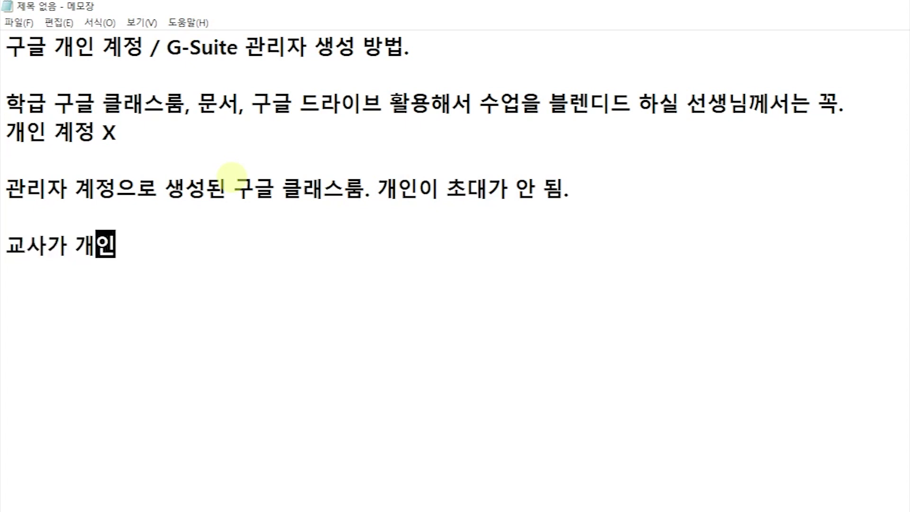
text( 계정으로 구글 )
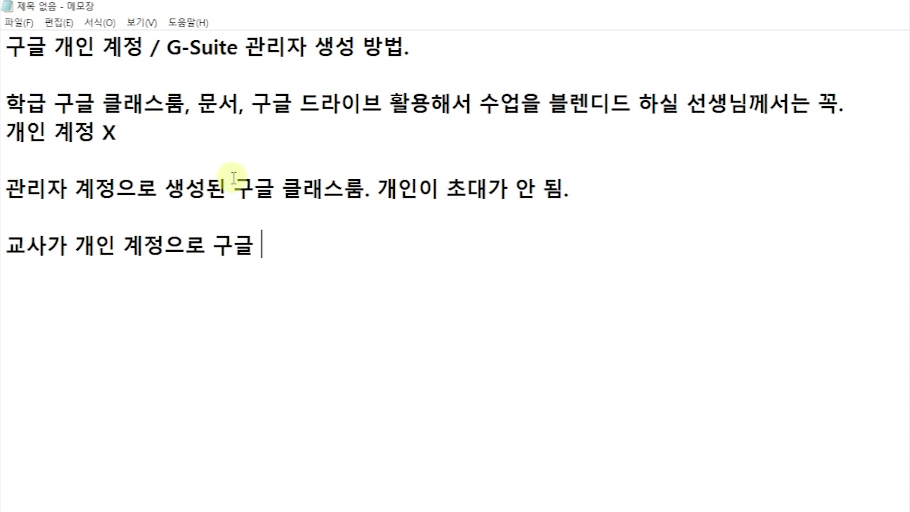
text(클래스룸 마ㄴ들 수 있음. )
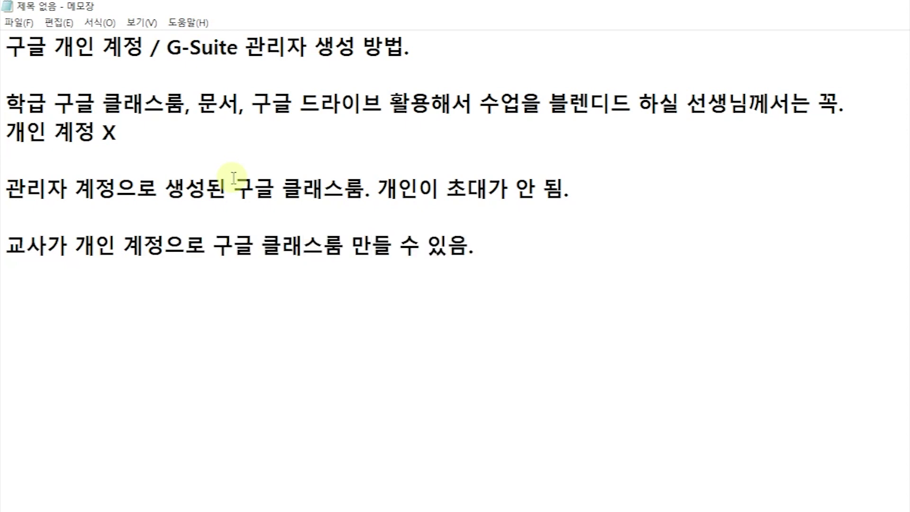
text(학생들 경우)
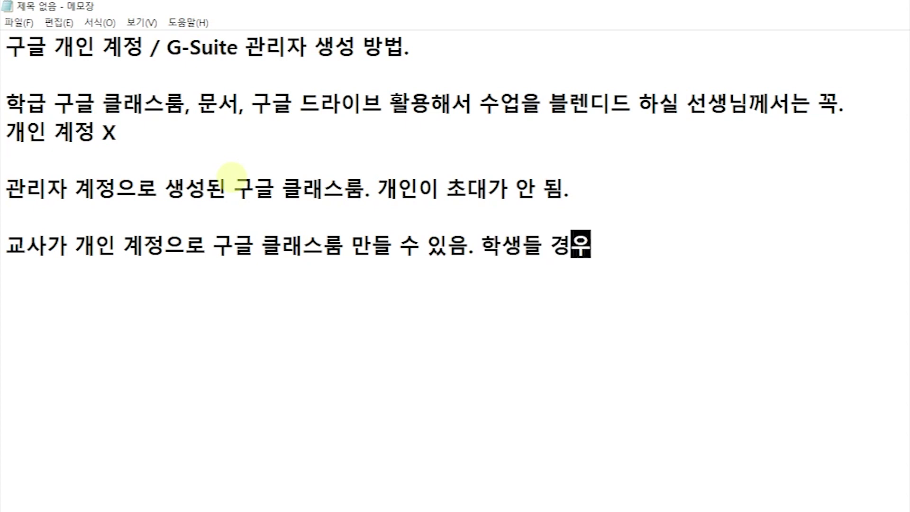
text( 핸드폰이 없)
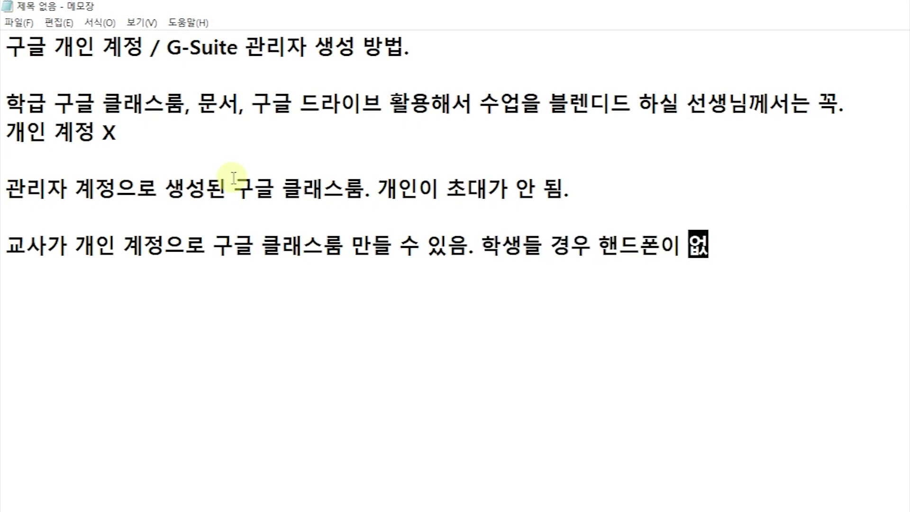
text(으면 계정 )
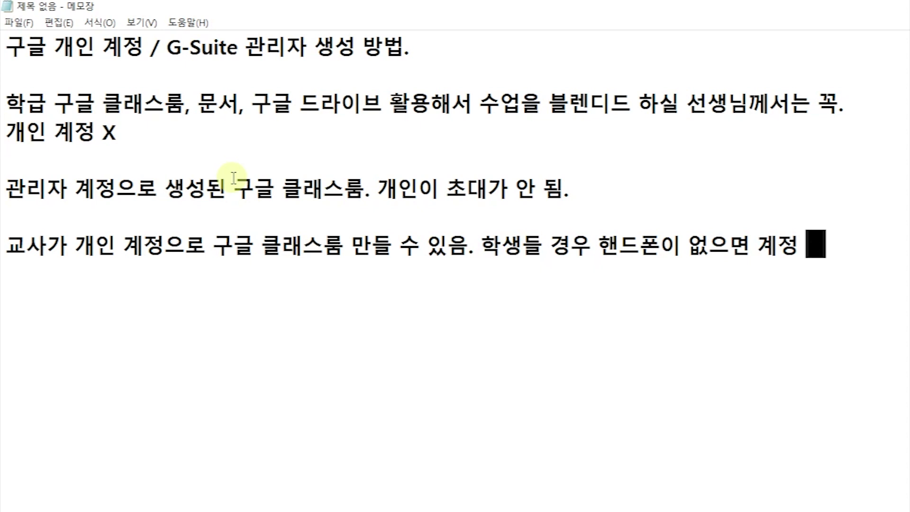
text(생성 못 함.)
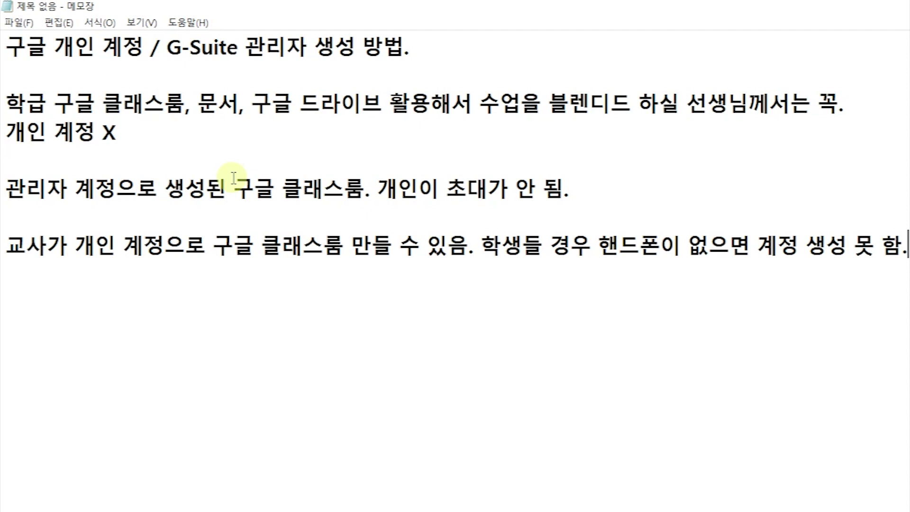
key(Return)
key(Return)
Step: Add the line '@e.jne.go.kr ---> 구글 드라이브, 구글 포토 무제한 사용.' and select the domain
text(E)
key(BackSpace)
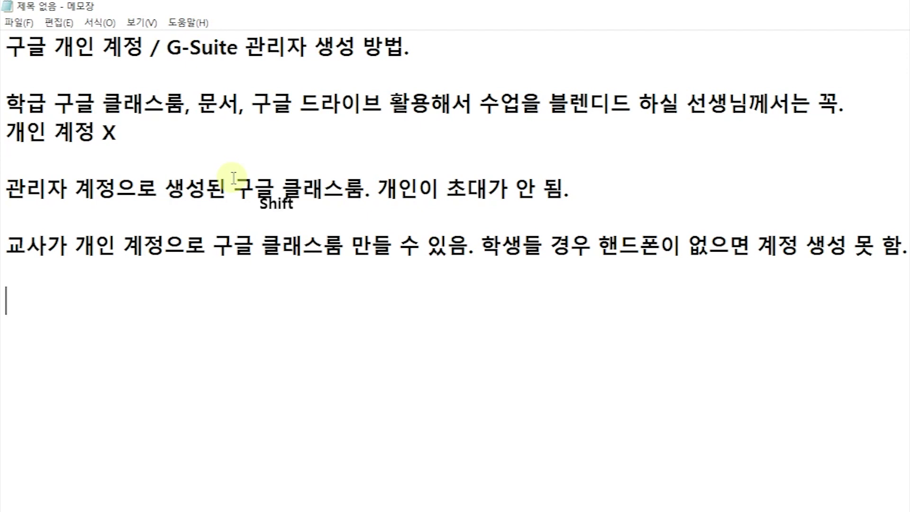
text(@e.jne.go.)
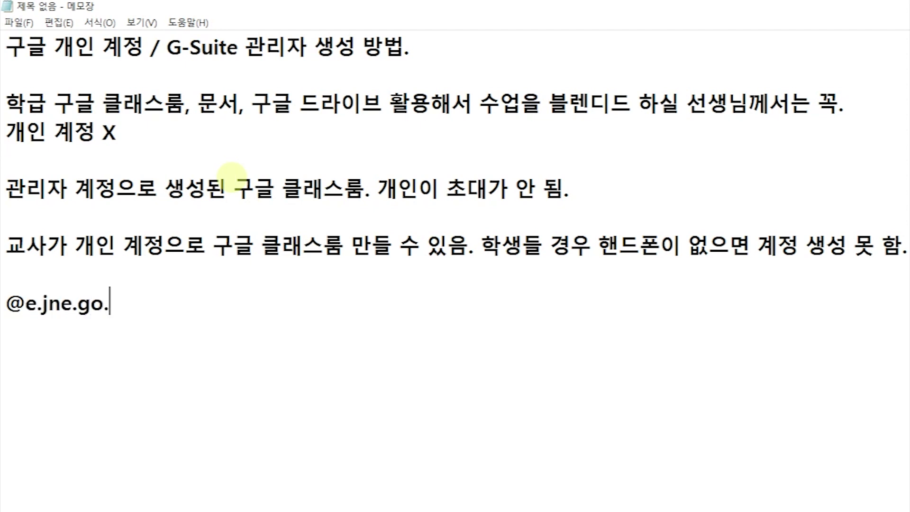
text(kr ---> r)
key(BackSpace)
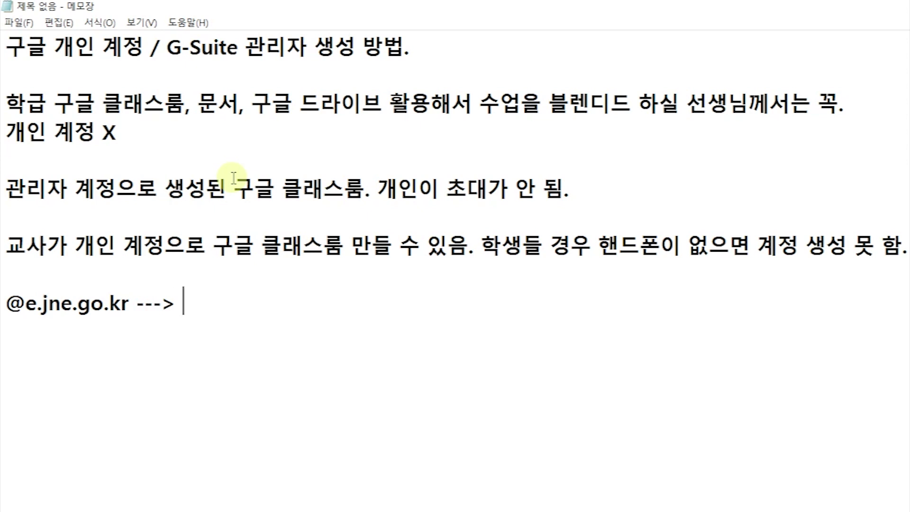
text(구글 ㄷ드라이브)
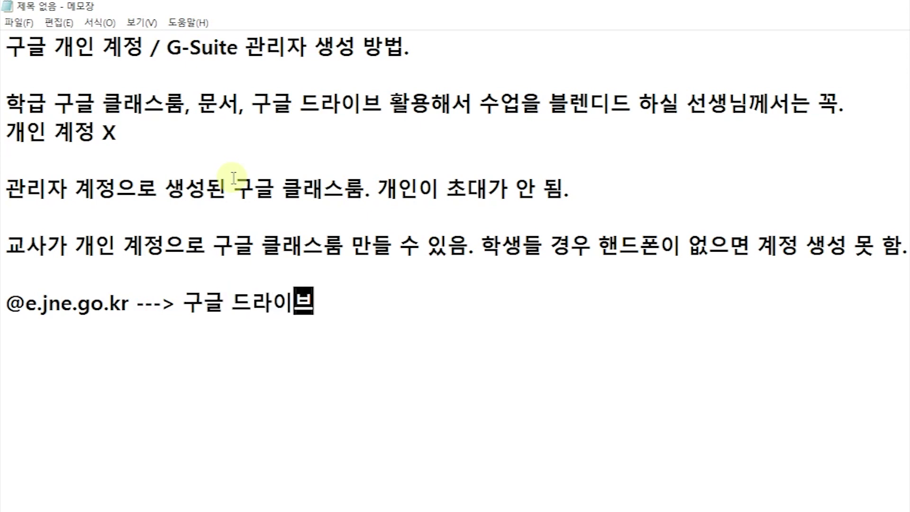
text(, 구글 포토 무제)
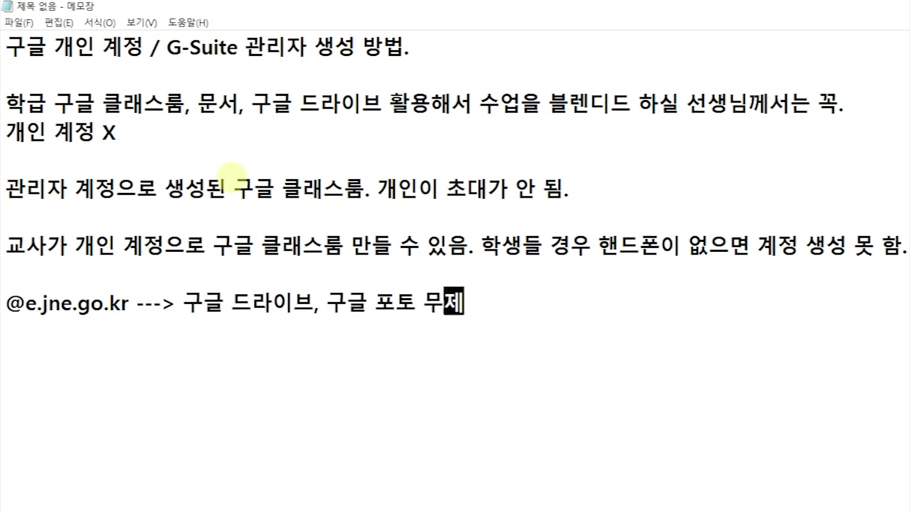
text(한 사용.)
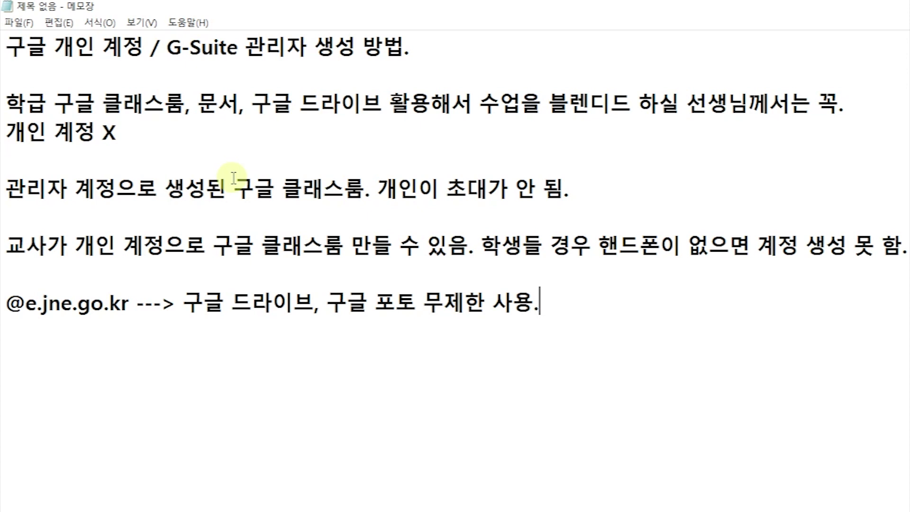
key(Home)
key(shift+Right)
key(shift+Right)
key(shift+Right)
key(shift+Right)
key(shift+Right)
key(shift+Right)
key(shift+Right)
key(shift+Right)
key(shift+Right)
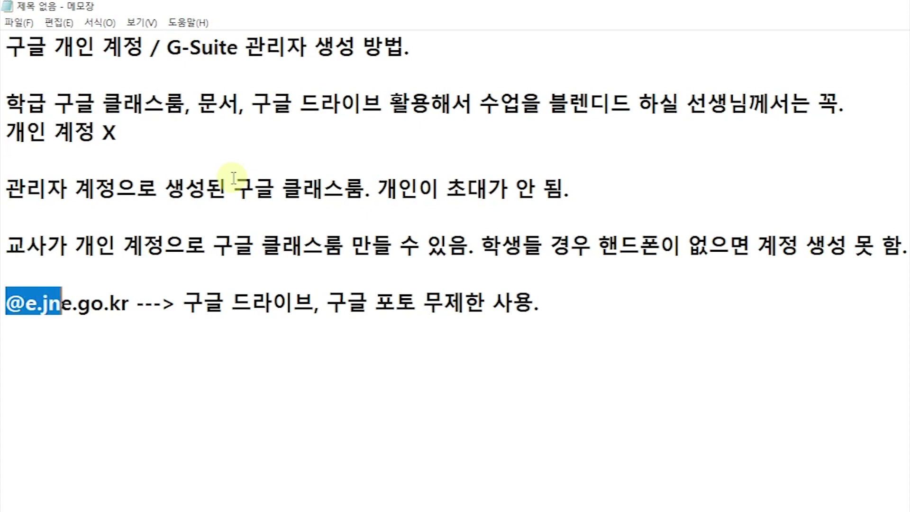
key(shift+Right)
key(shift+Right)
key(shift+Right)
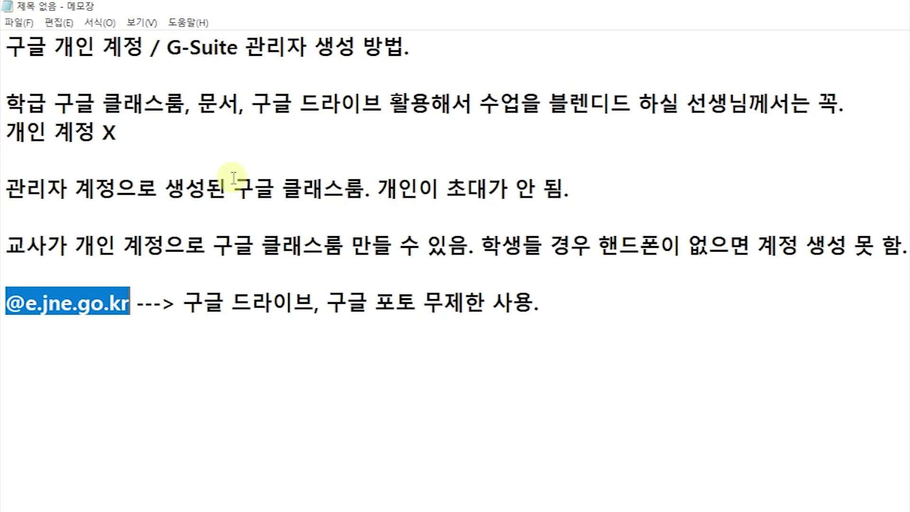